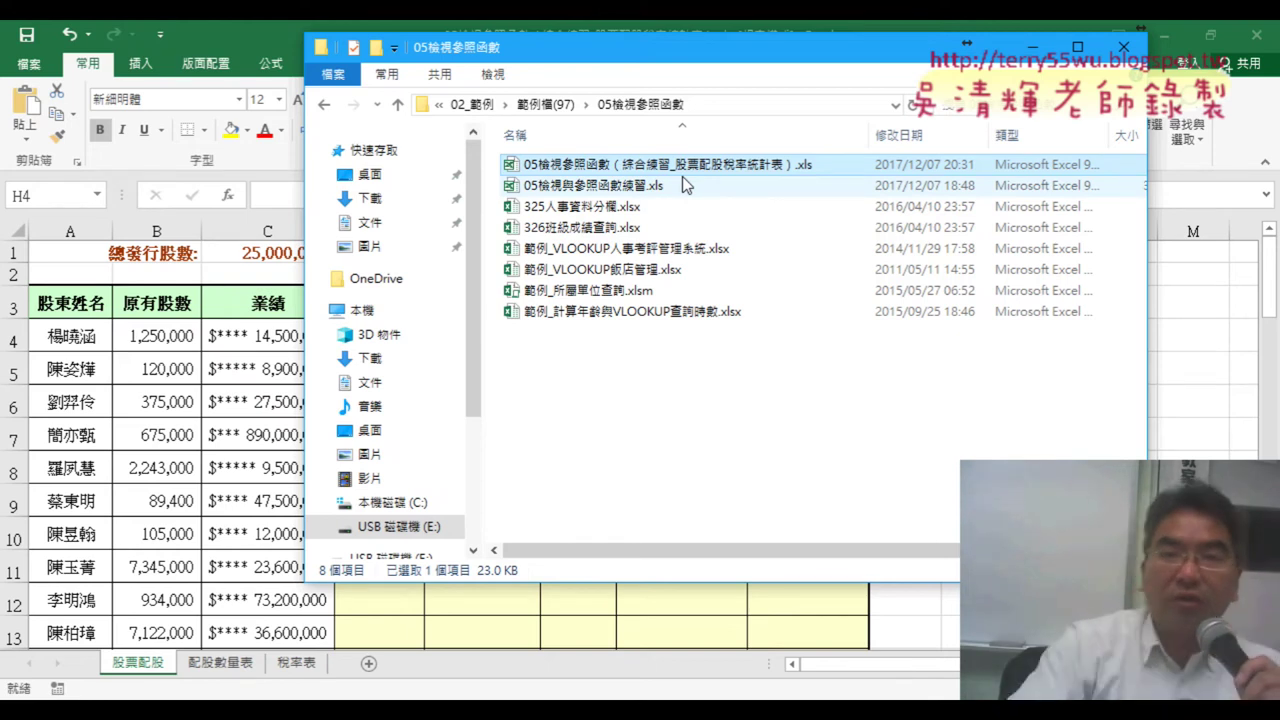
# Bring the stock dividend workbook in front of File Explorer and select cell D4 under 分配股數
pyautogui.click(240, 350)
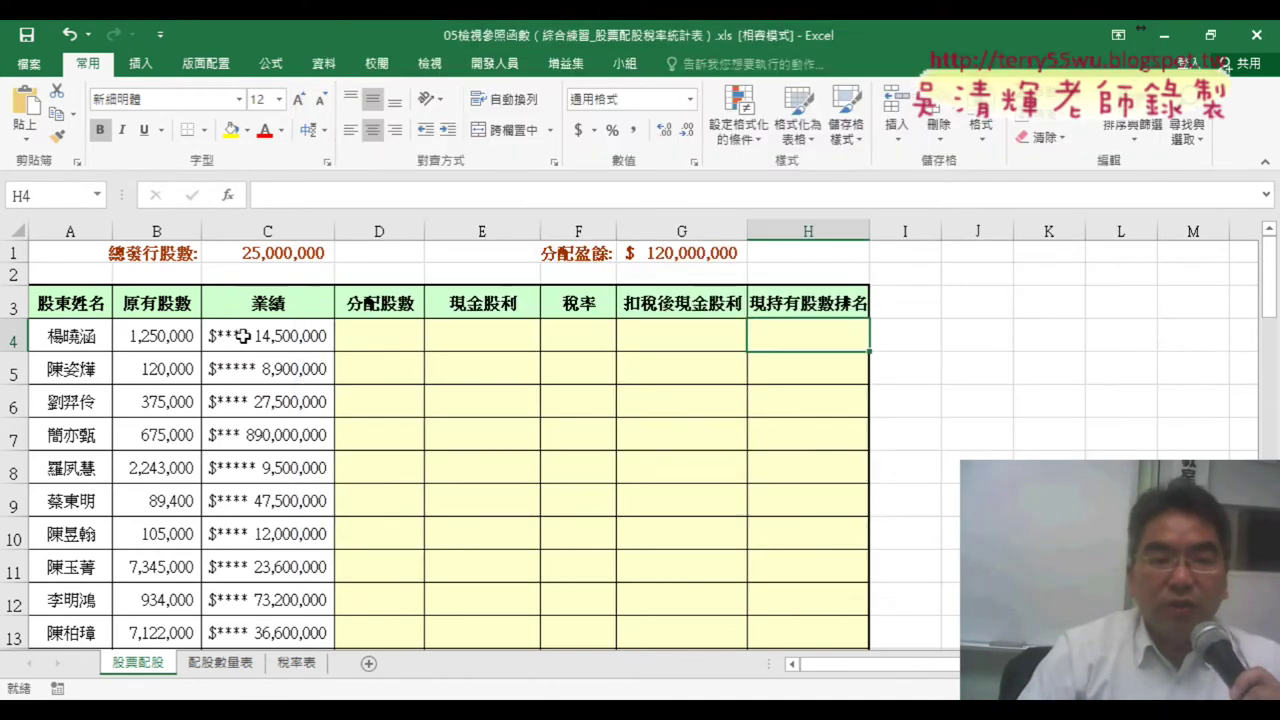
pyautogui.click(396, 338)
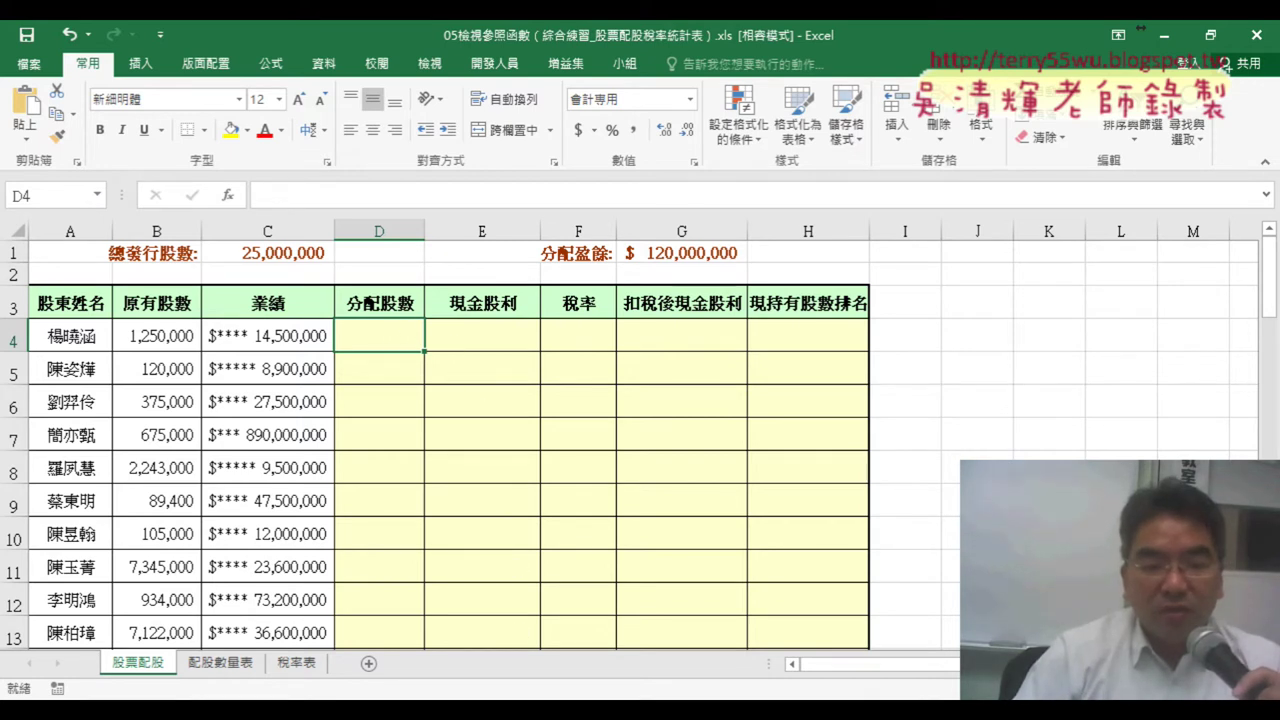
# Read the named-range requirements on the practice workbook's 綜合練習(2) sheet, then return to the dividend workbook's Formulas tools
pyautogui.moveTo(515, 712)
pyautogui.click(535, 660)
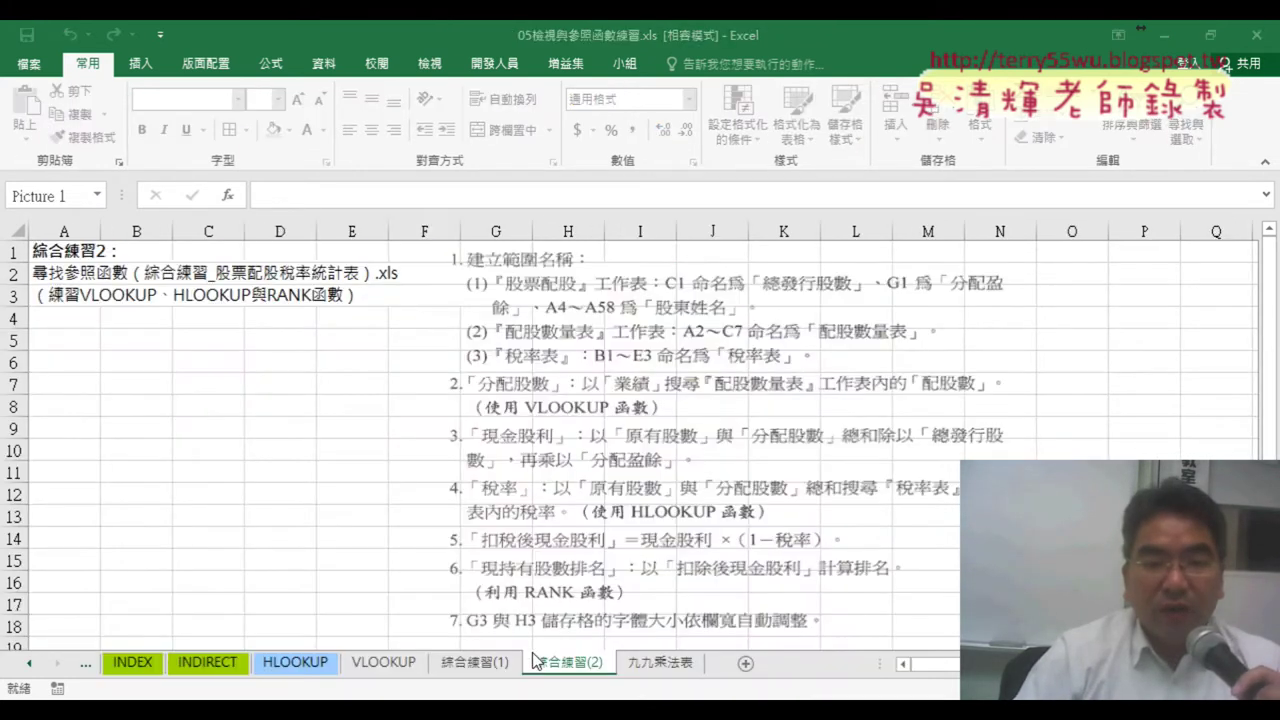
pyautogui.click(600, 434)
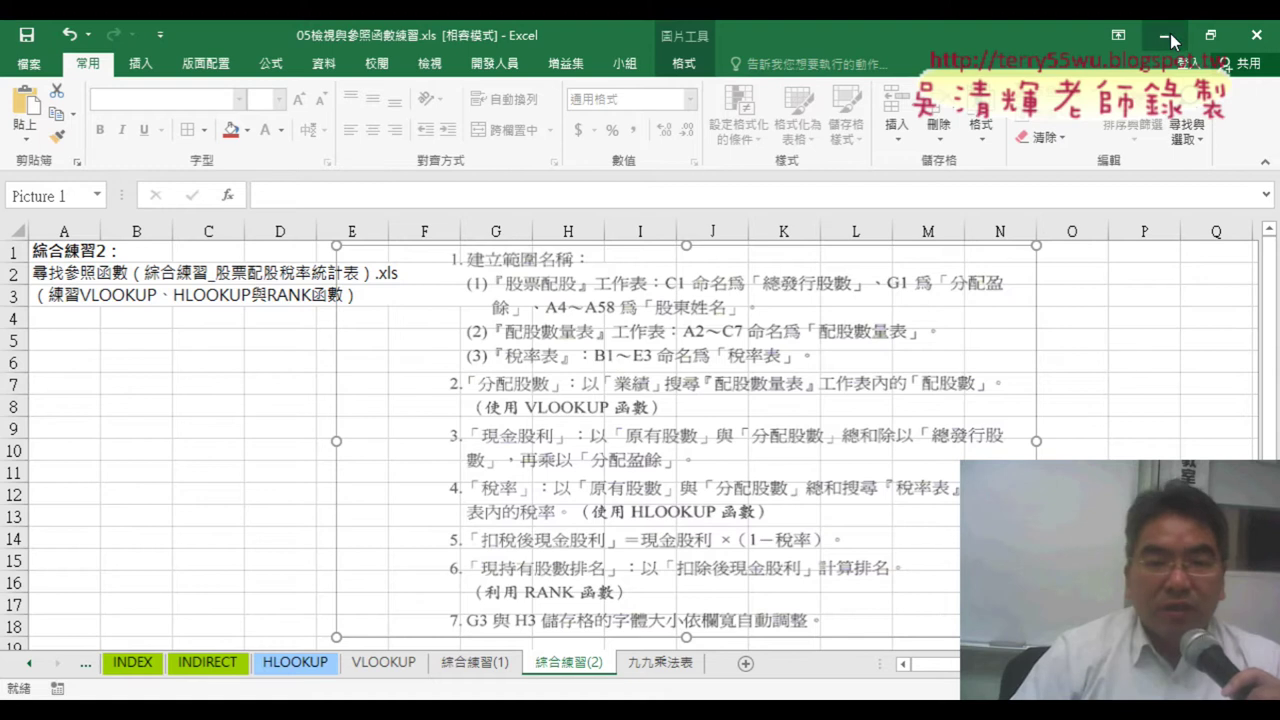
pyautogui.click(1170, 33)
pyautogui.click(271, 63)
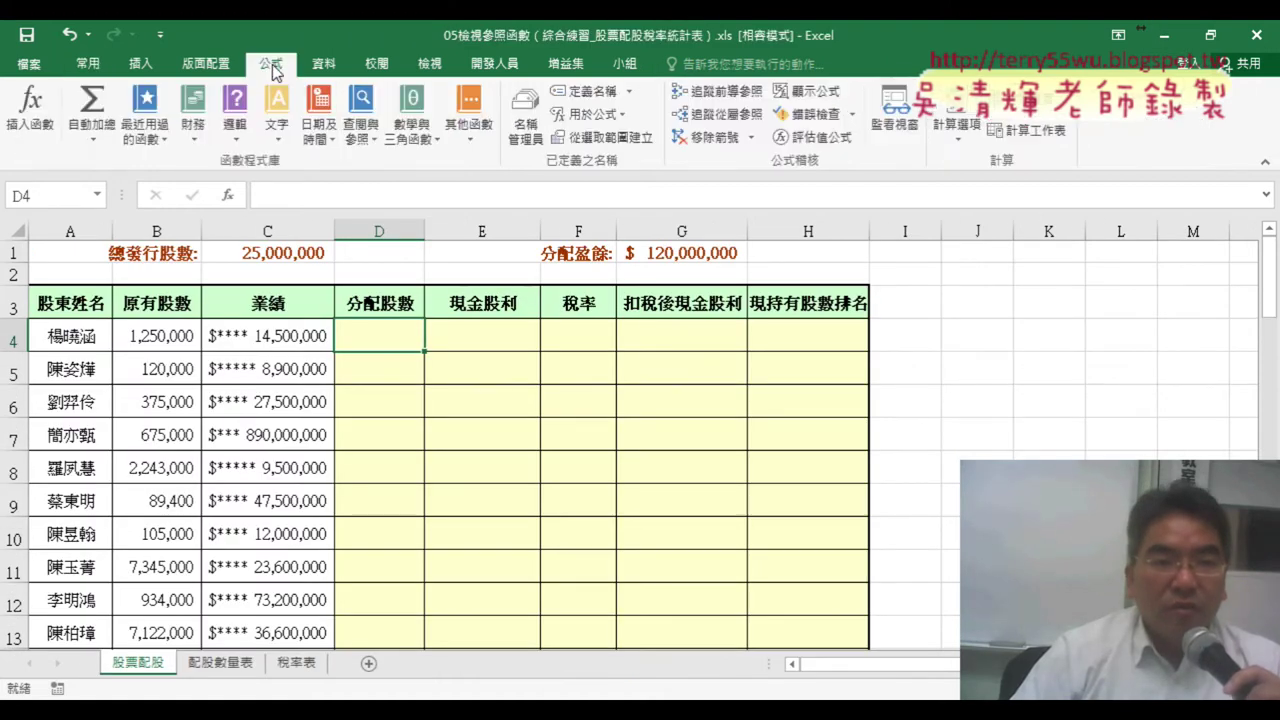
# Delete all eight existing names in Name Manager so the list is empty
pyautogui.click(531, 137)
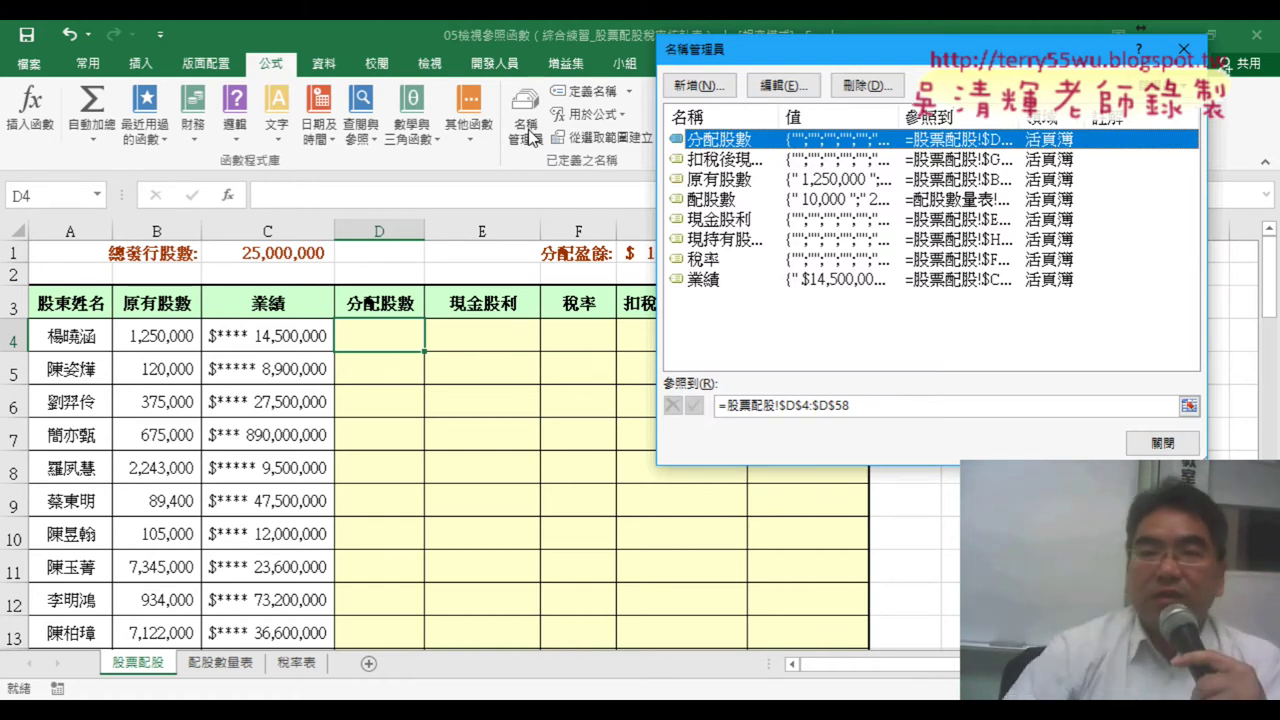
pyautogui.click(746, 303)
pyautogui.moveTo(746, 308); pyautogui.dragTo(910, 117)
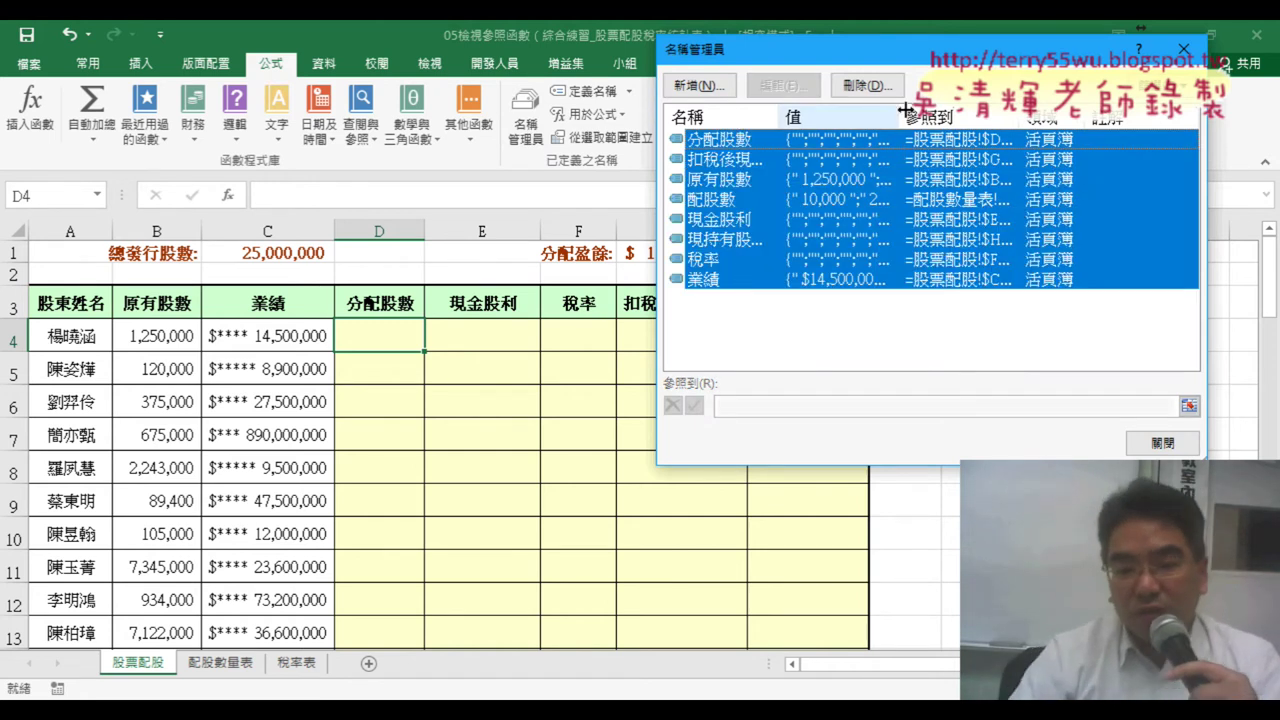
pyautogui.press('Delete')
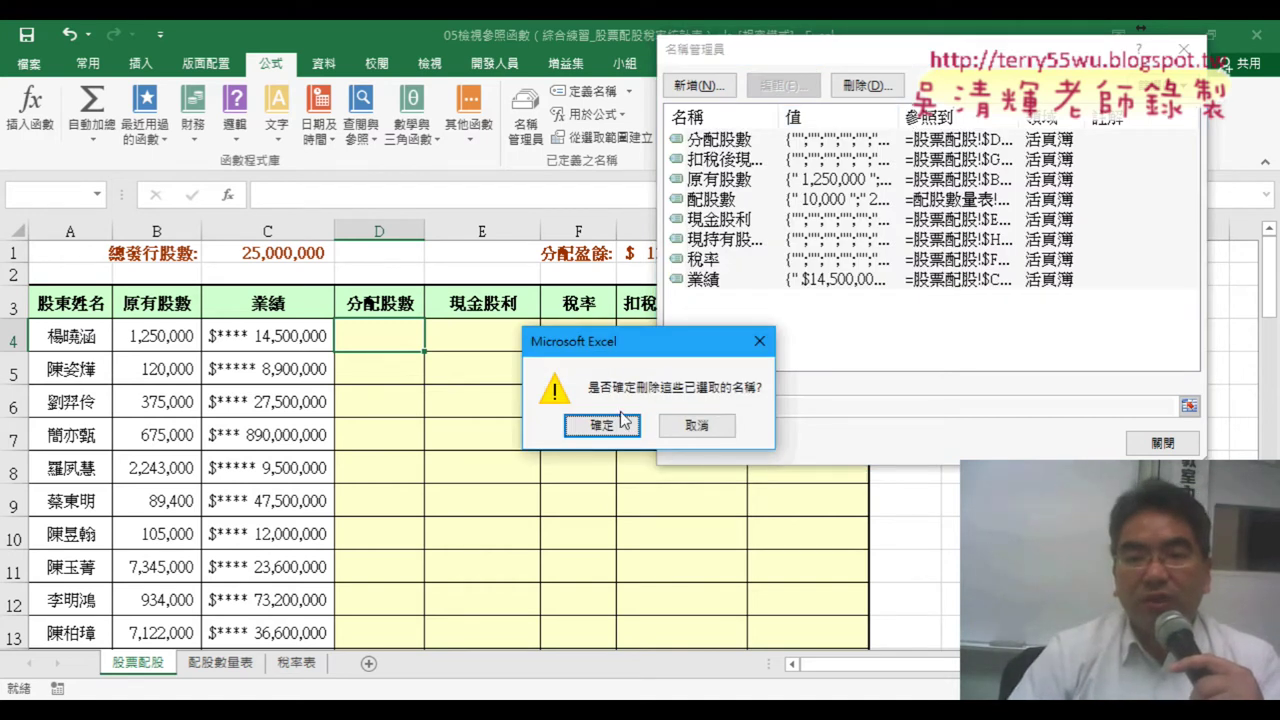
pyautogui.click(613, 426)
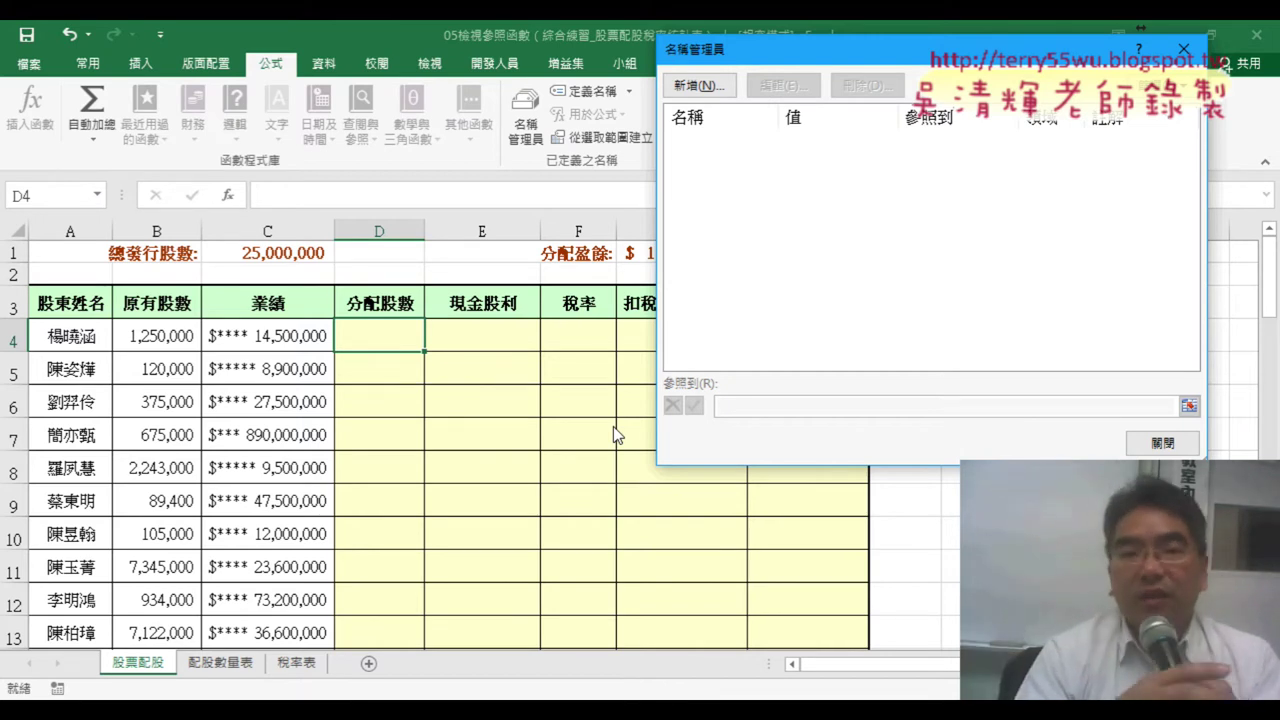
pyautogui.click(1165, 452)
pyautogui.click(977, 500)
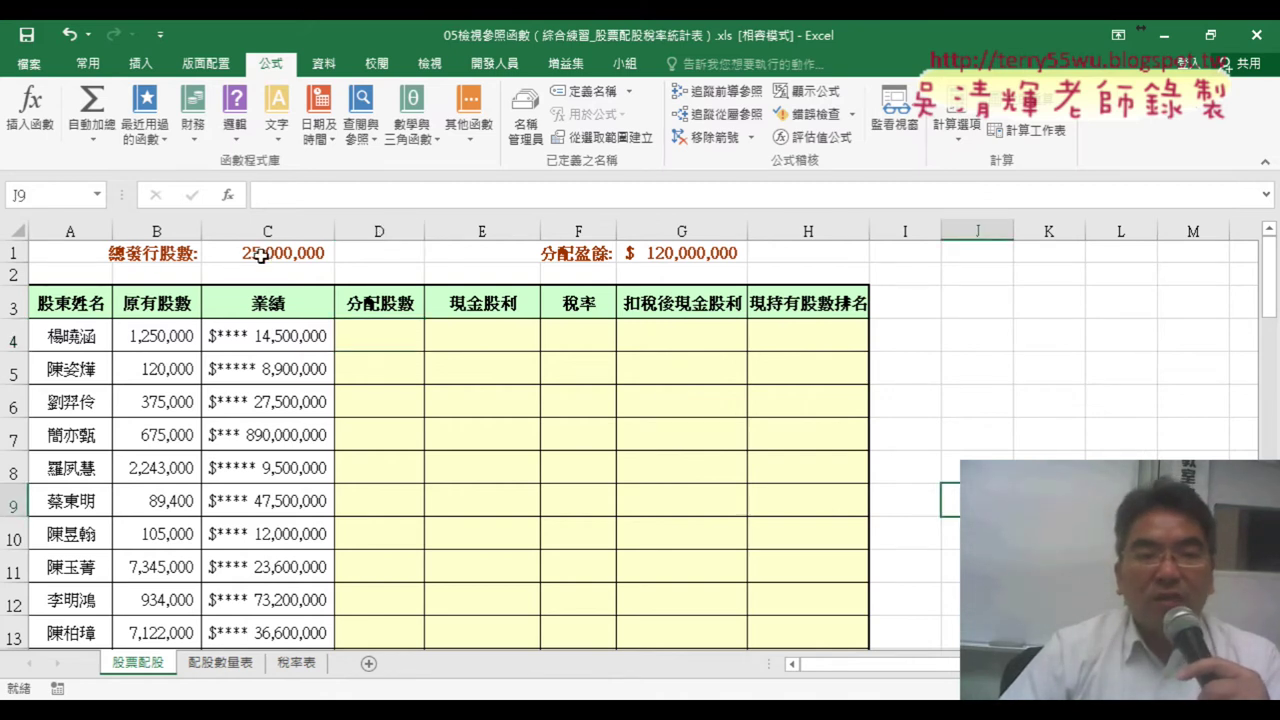
# Define the workbook-scope name 總發行股數 for cell C1 (=股票配股!$C$1)
pyautogui.click(300, 254)
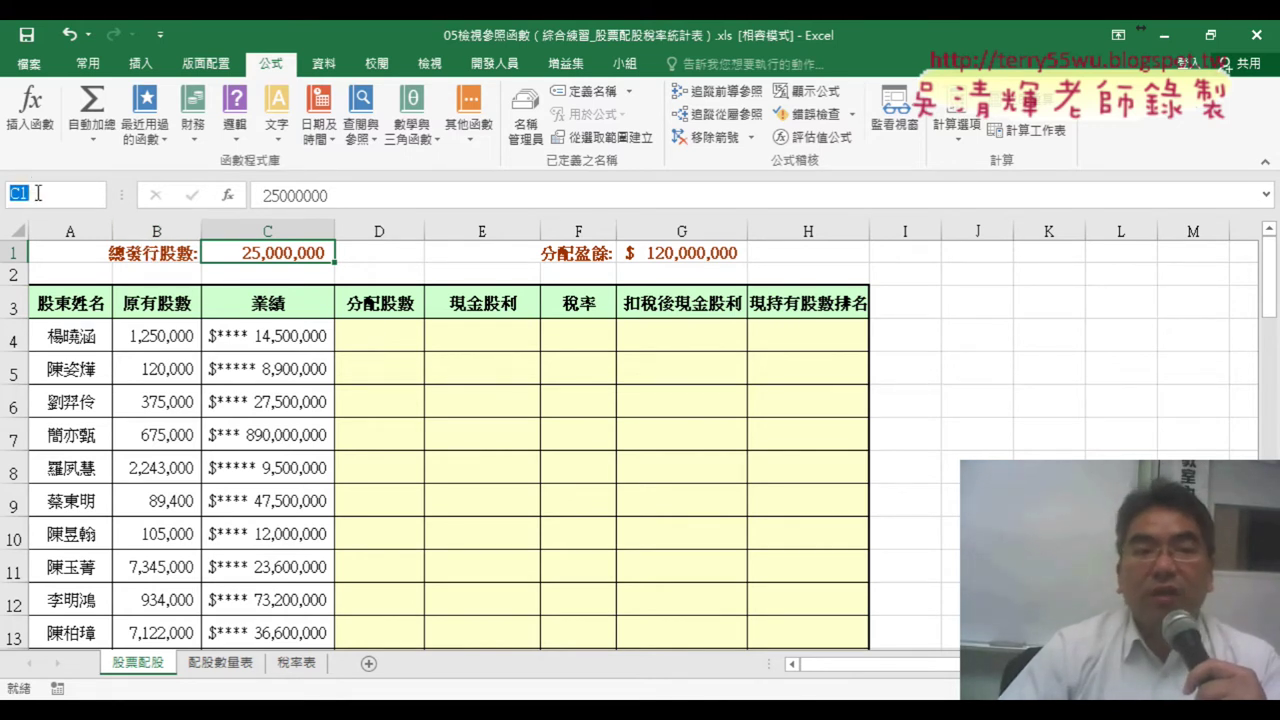
pyautogui.click(390, 256)
pyautogui.click(287, 250)
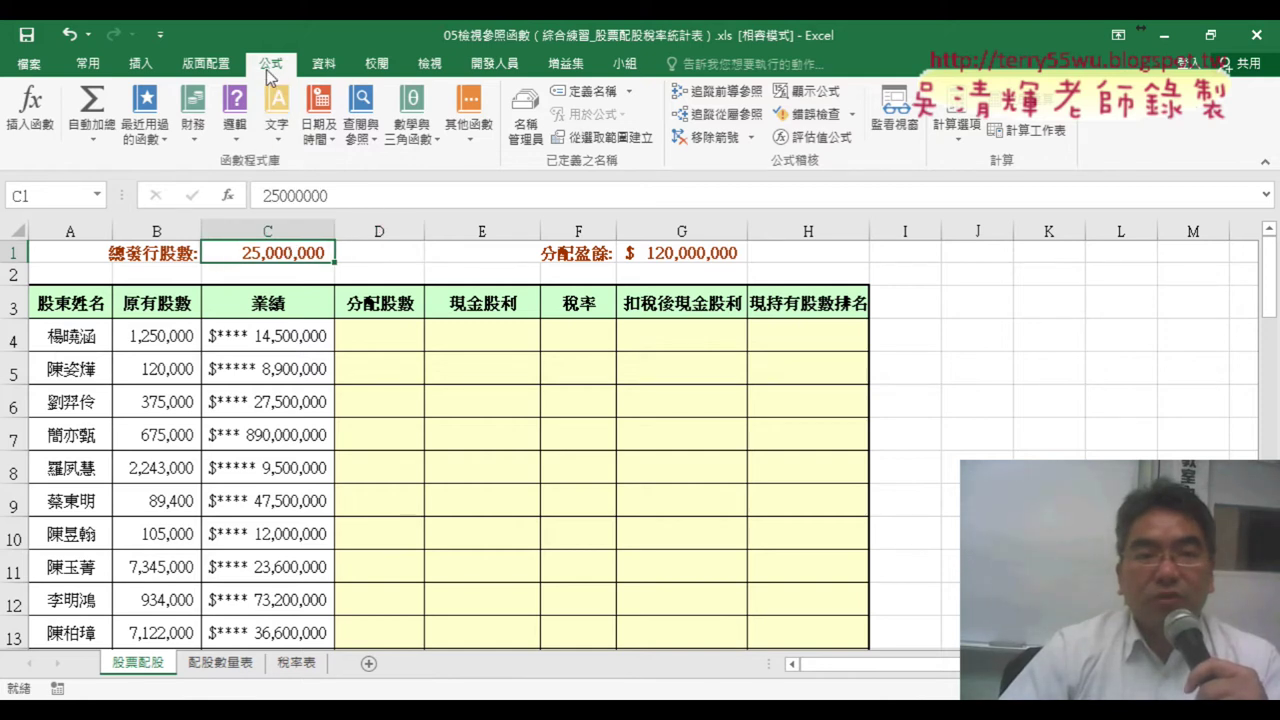
pyautogui.click(580, 92)
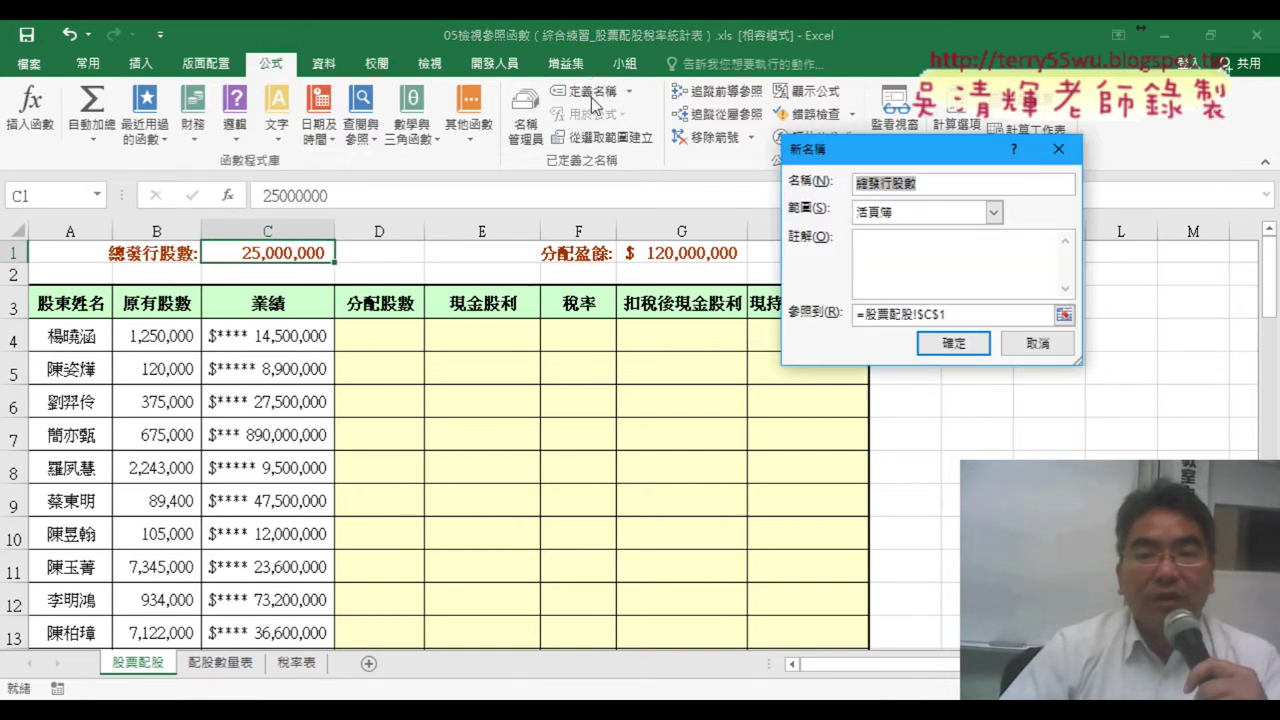
pyautogui.moveTo(792, 162); pyautogui.dragTo(415, 230)
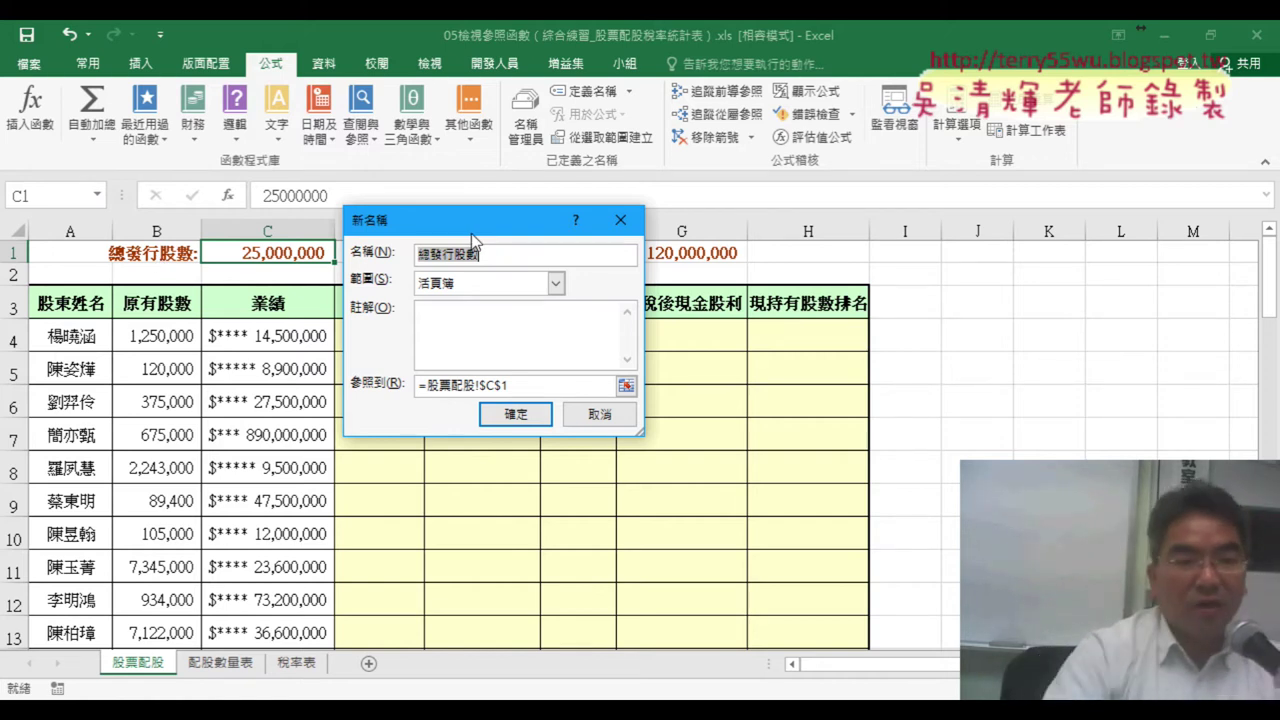
pyautogui.moveTo(318, 272); pyautogui.dragTo(320, 250)
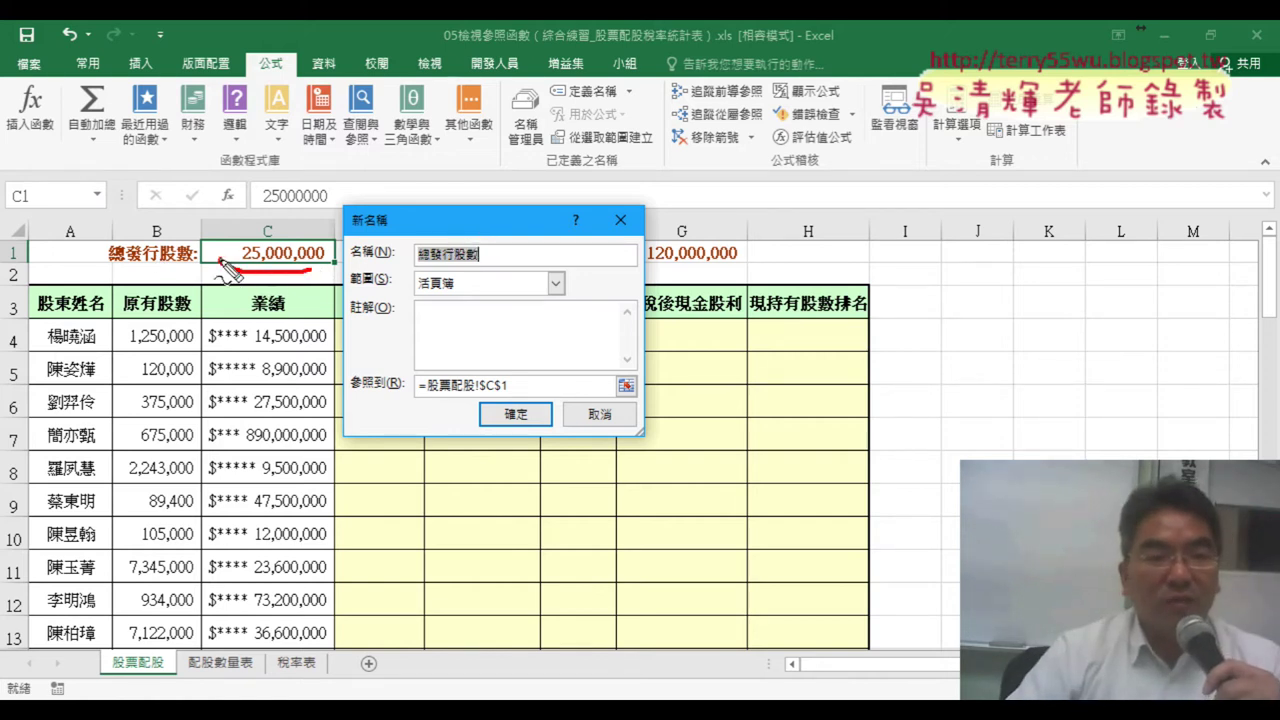
pyautogui.moveTo(606, 80); pyautogui.dragTo(598, 74)
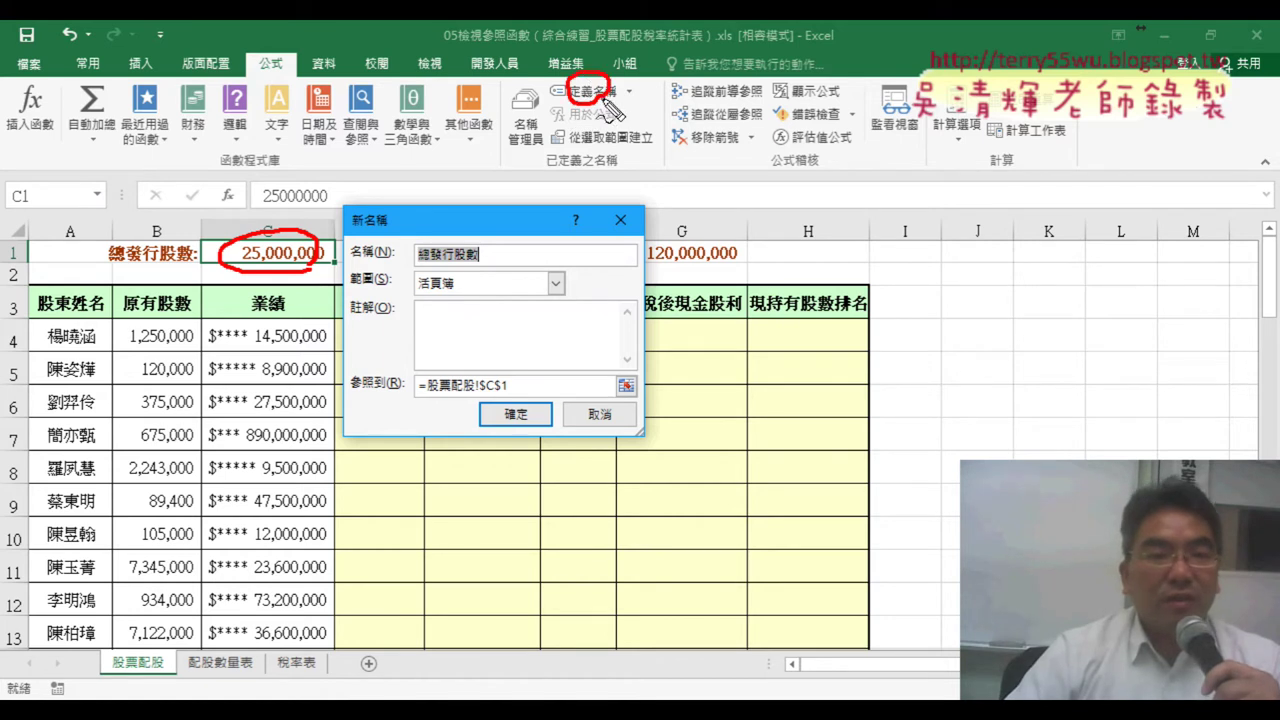
pyautogui.moveTo(132, 266)
pyautogui.mouseDown()
pyautogui.moveTo(460, 258)
pyautogui.moveTo(466, 233)
pyautogui.mouseUp()
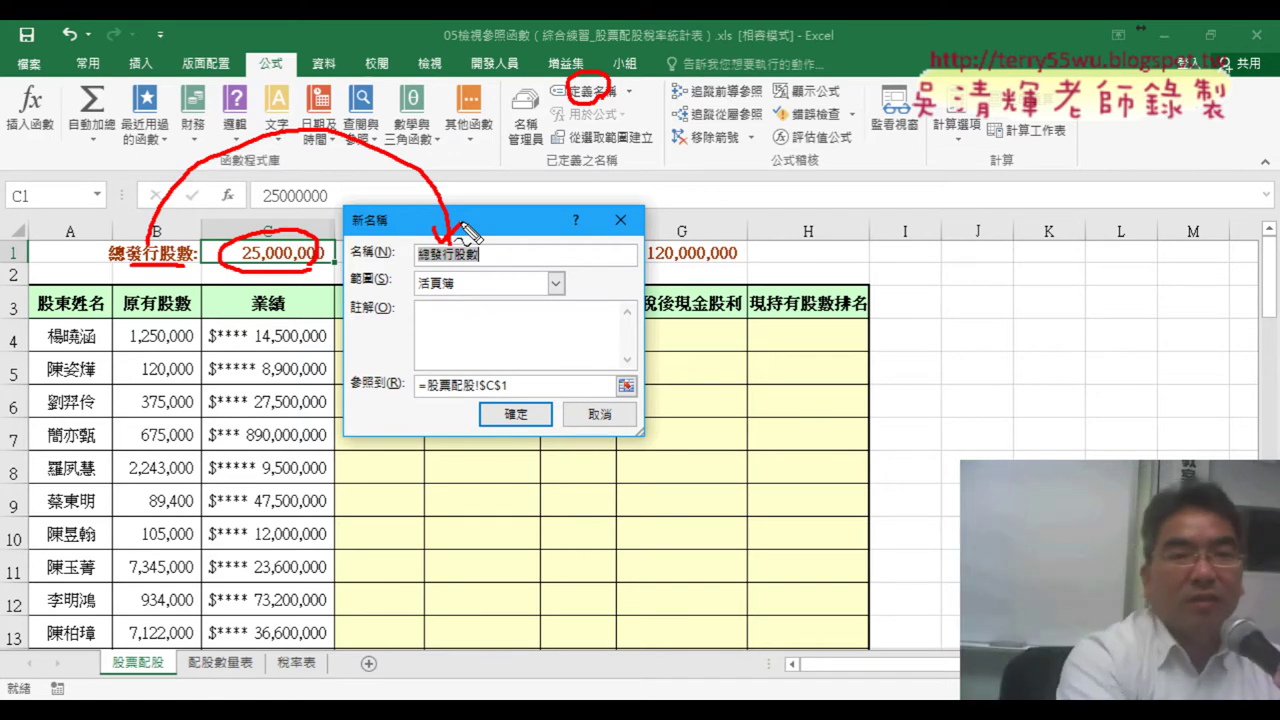
pyautogui.press('Escape')
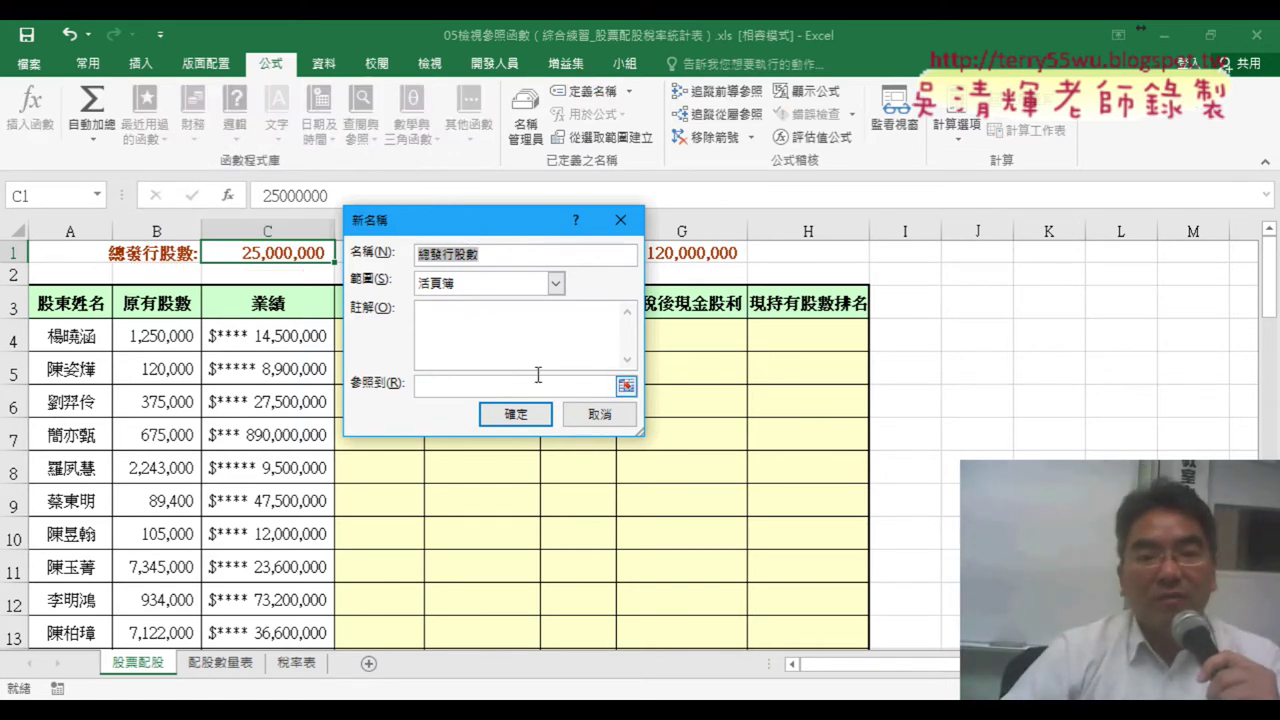
pyautogui.click(515, 413)
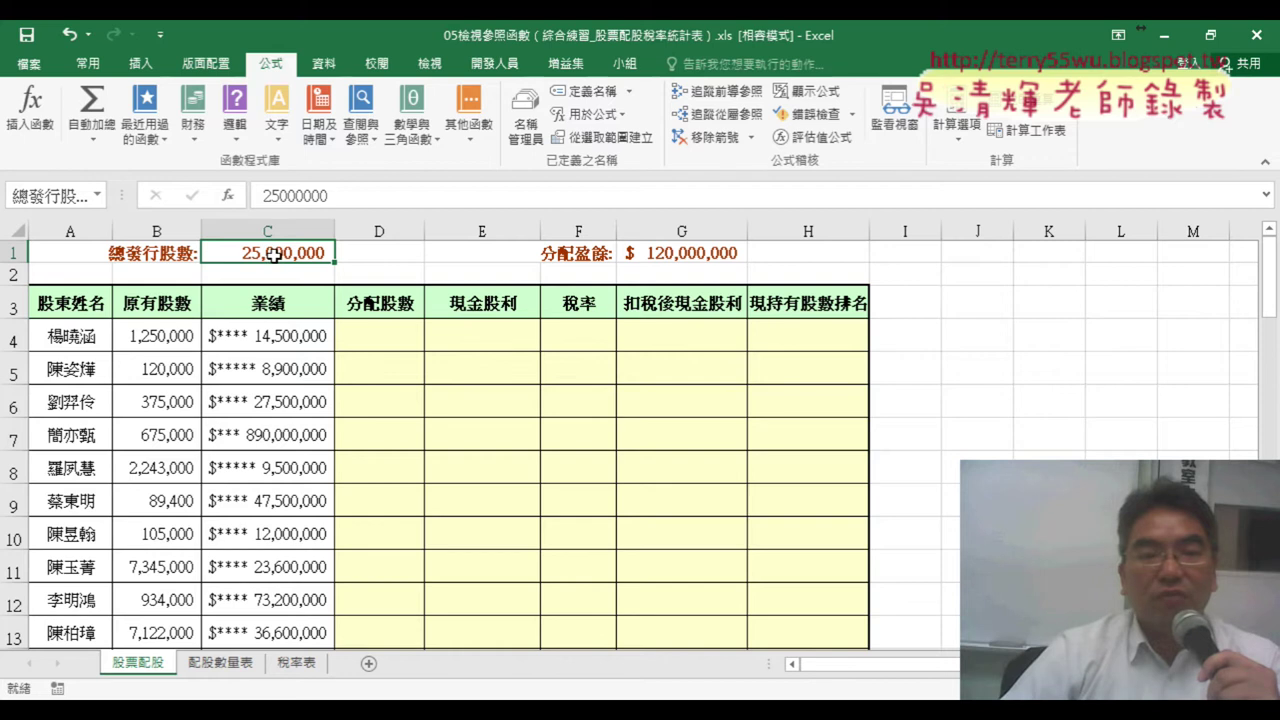
# Name cell G1 (120,000,000) 分配盈餘, then select the header row A3:H3
pyautogui.click(697, 253)
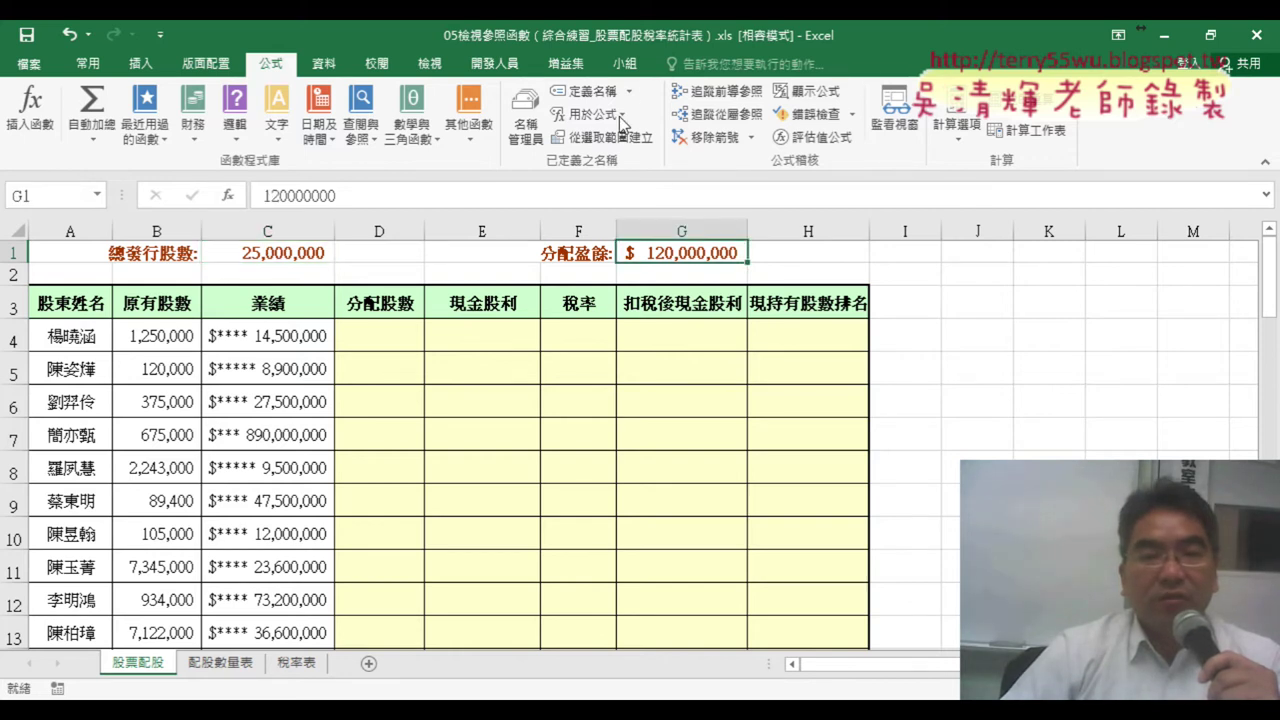
pyautogui.click(588, 91)
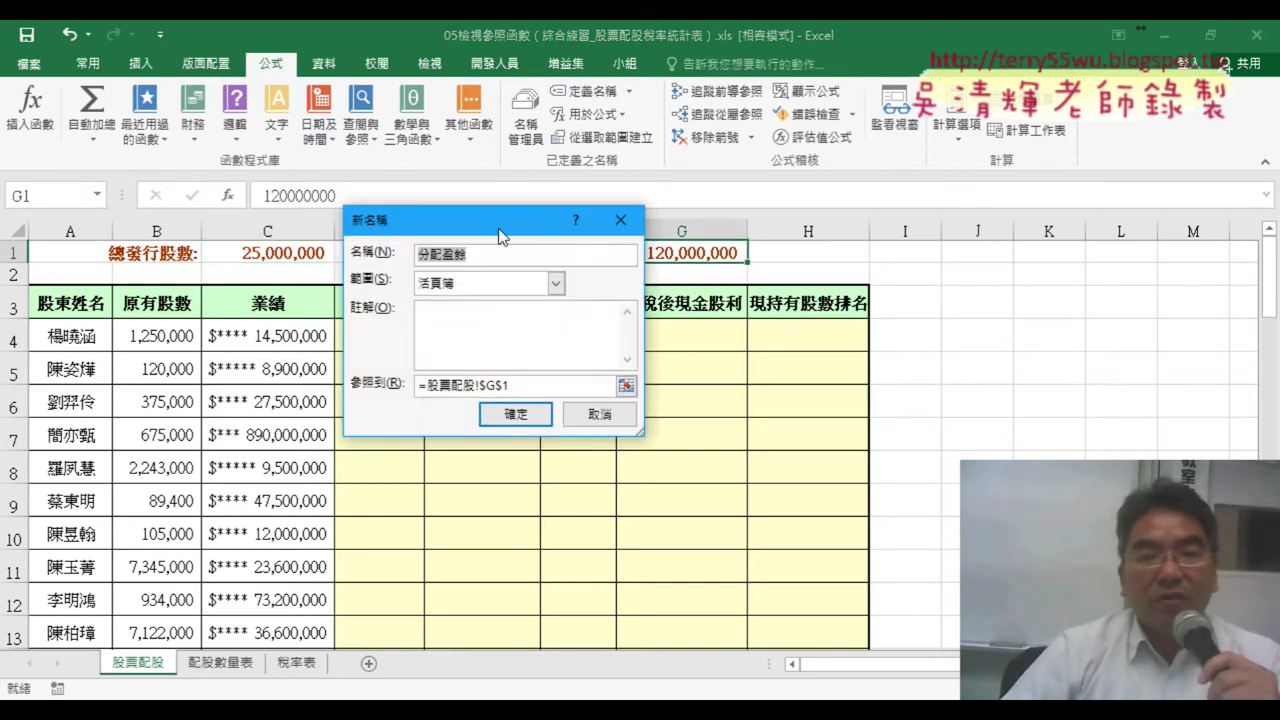
pyautogui.moveTo(500, 236); pyautogui.dragTo(796, 233)
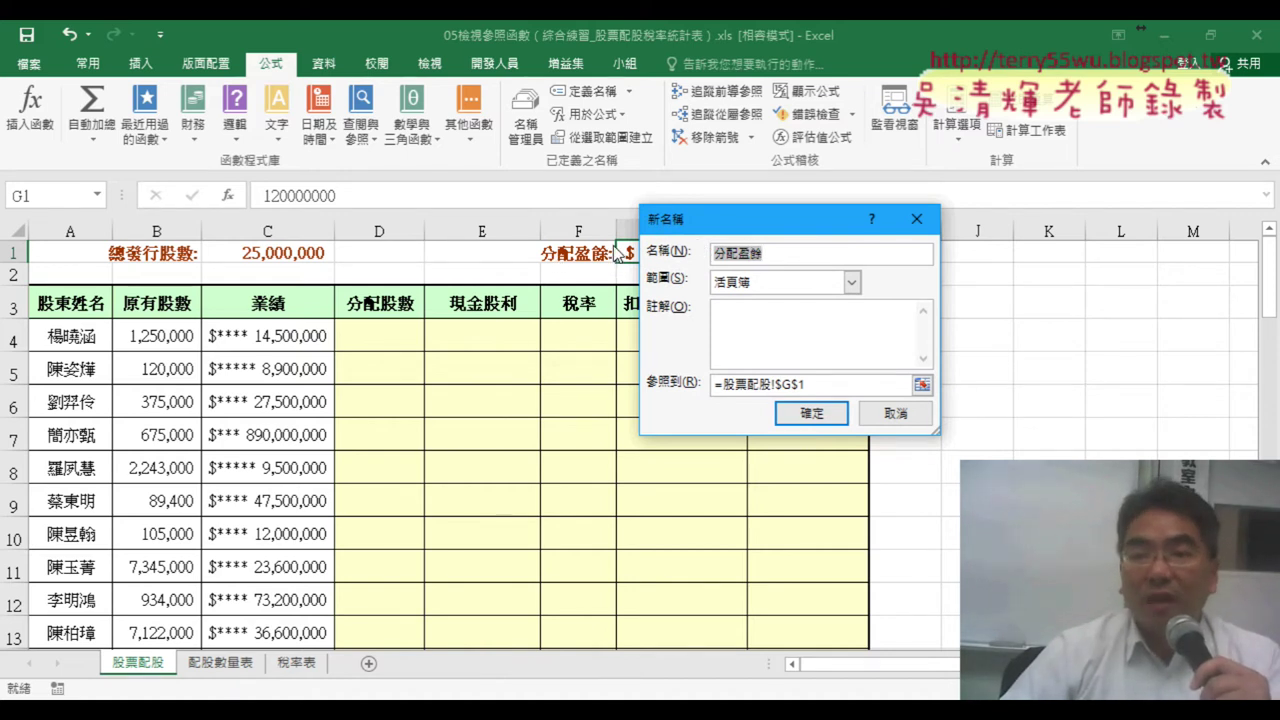
pyautogui.click(800, 413)
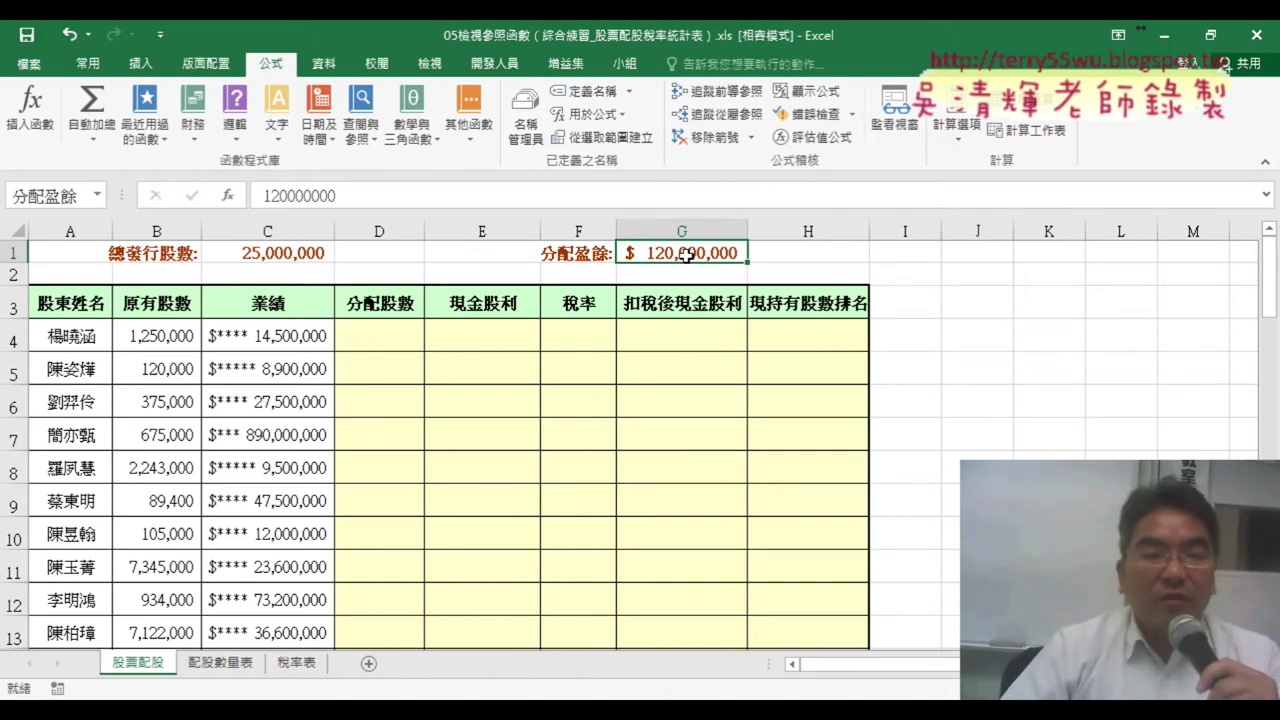
pyautogui.moveTo(70, 305); pyautogui.dragTo(866, 313)
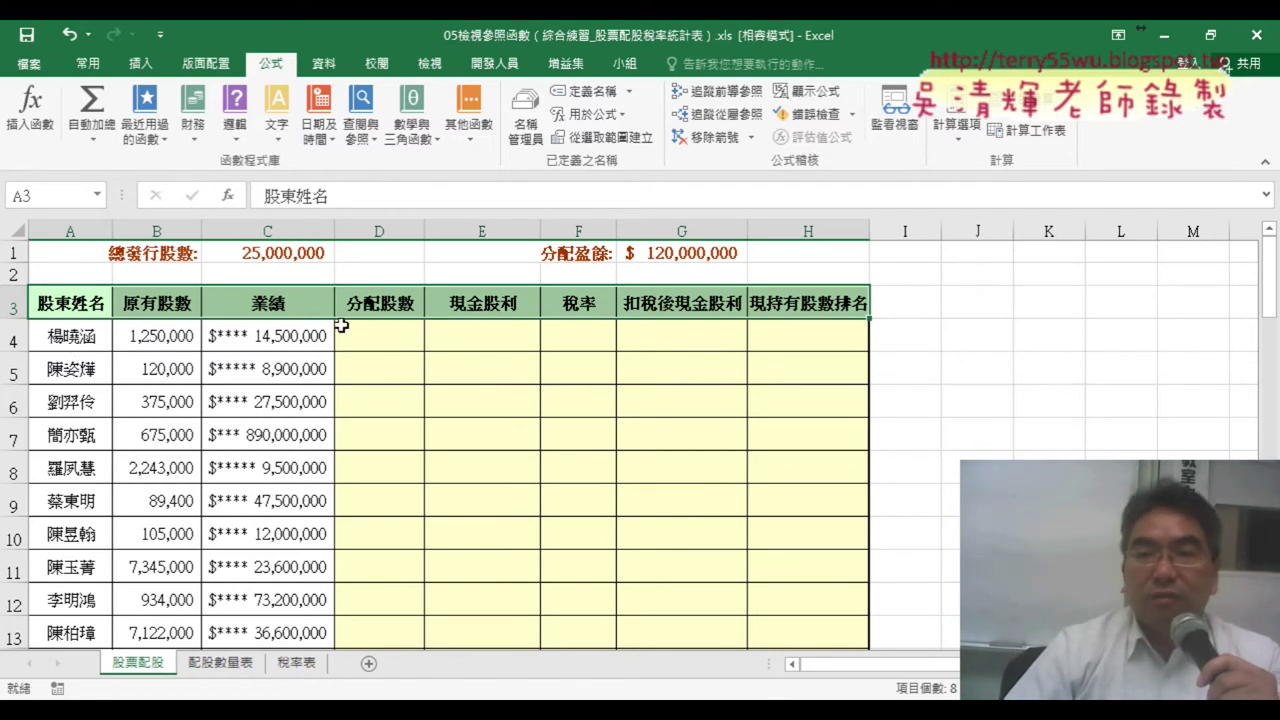
# Select A3:H58 and create names from its top-row headers
pyautogui.click(80, 304)
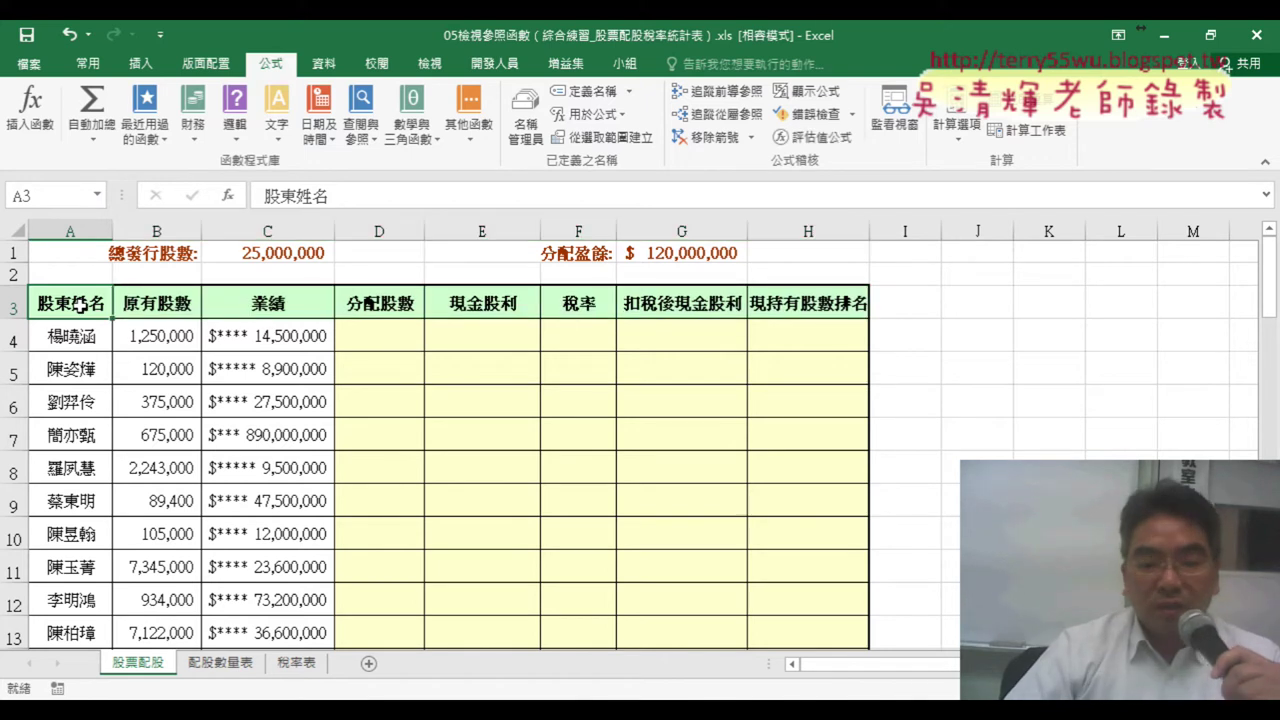
pyautogui.hotkey('ctrl', 'shift', 'Right')
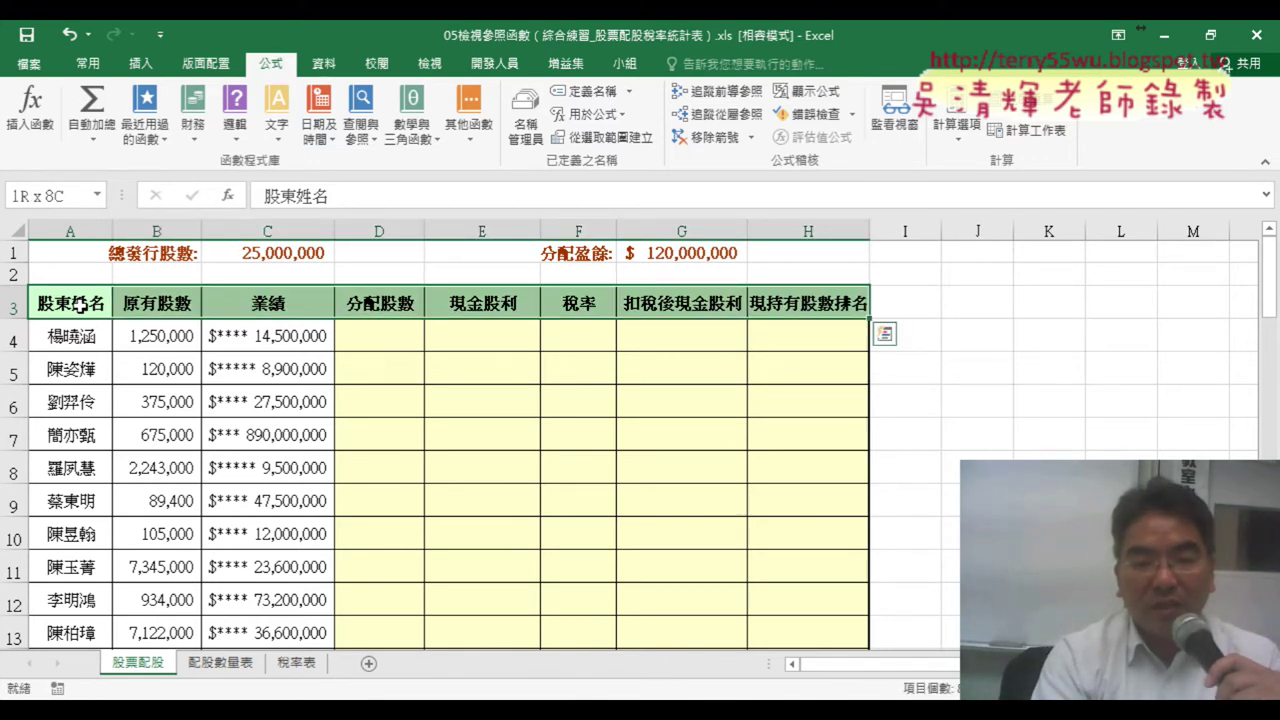
pyautogui.hotkey('ctrl', 'shift', 'Down')
pyautogui.scroll(3, 90, 307)
pyautogui.scroll(11, 90, 307)
pyautogui.scroll(1, 92, 307)
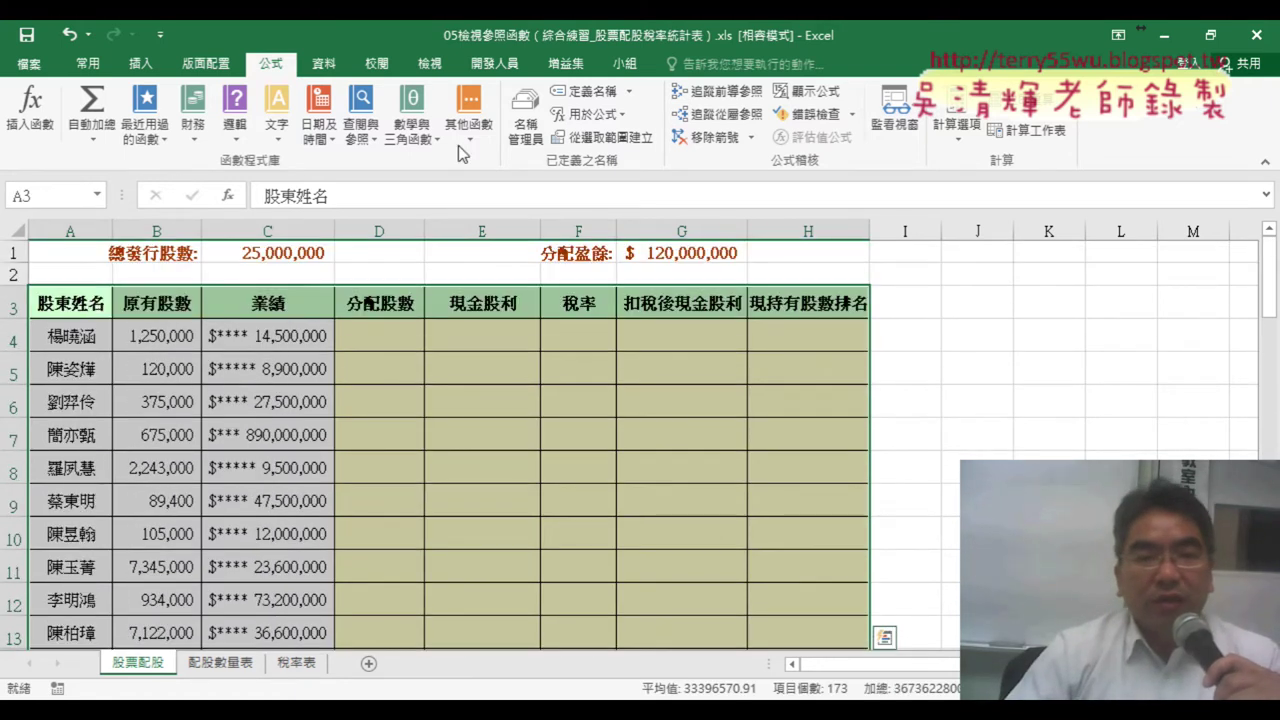
pyautogui.click(624, 138)
pyautogui.click(707, 315)
pyautogui.moveTo(760, 234); pyautogui.dragTo(978, 239)
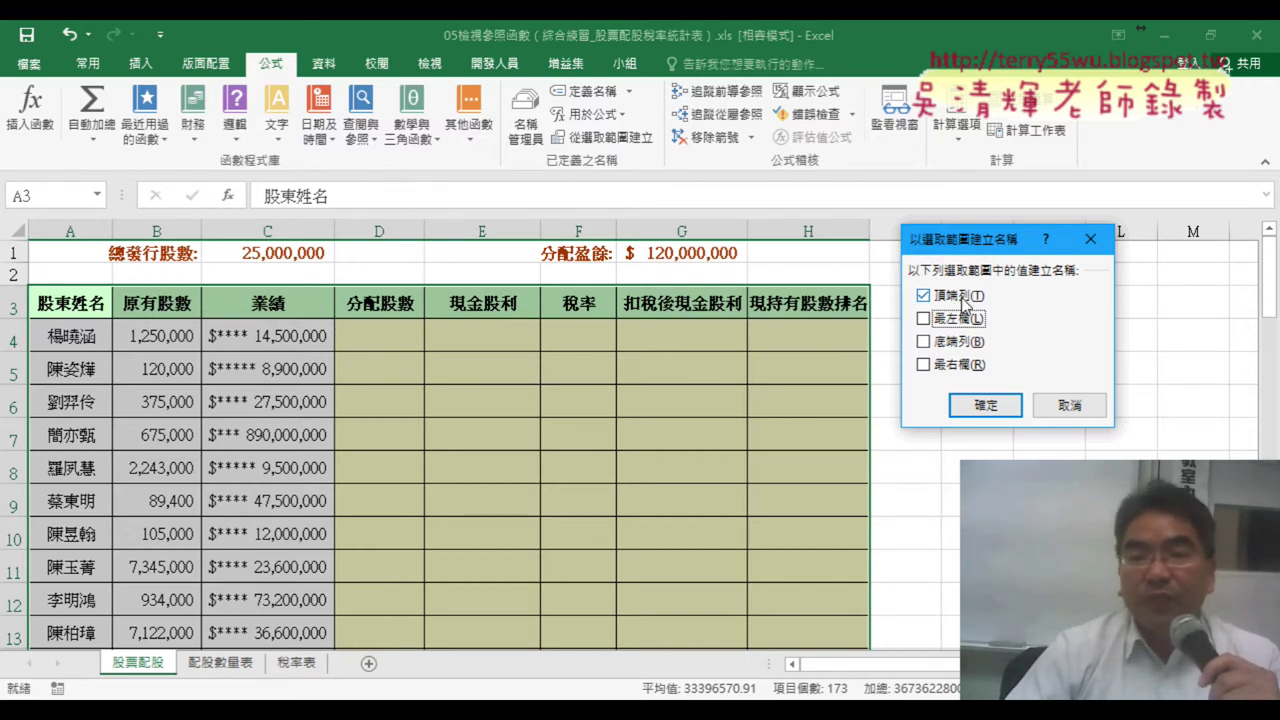
pyautogui.click(988, 405)
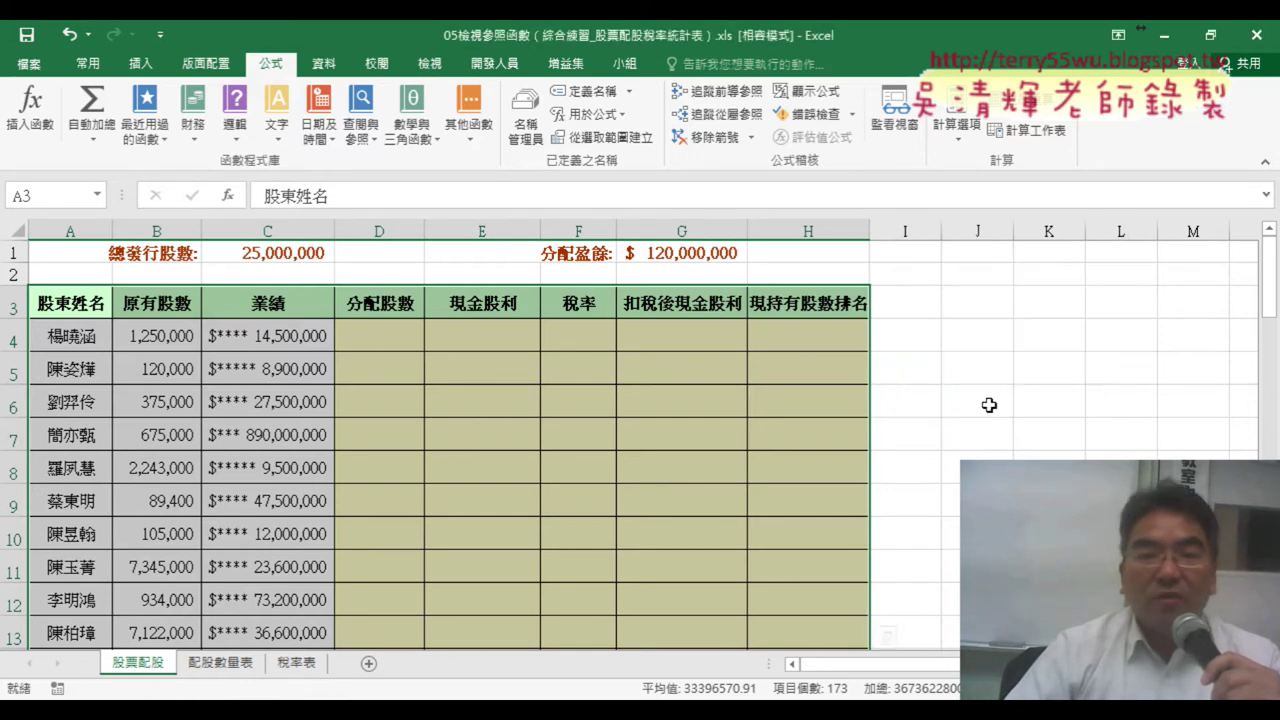
# Review in Name Manager the ranges behind 股東姓名 and 原有股數
pyautogui.click(525, 118)
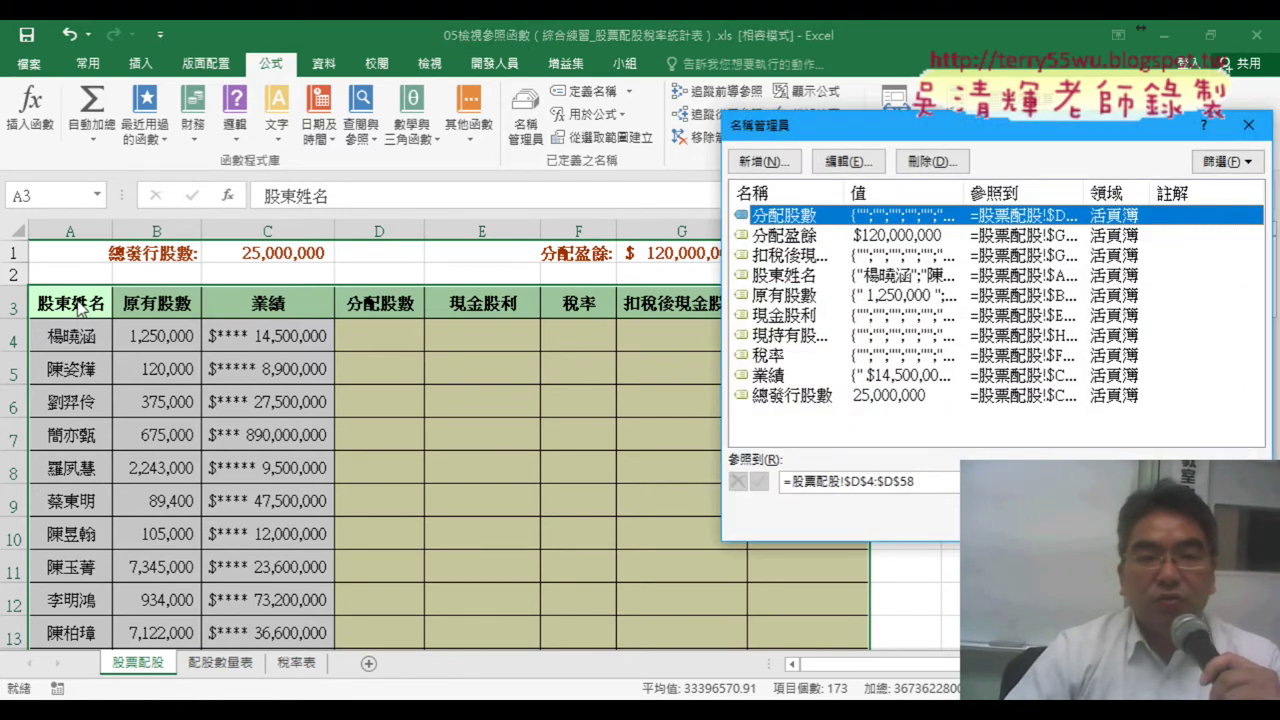
pyautogui.click(795, 280)
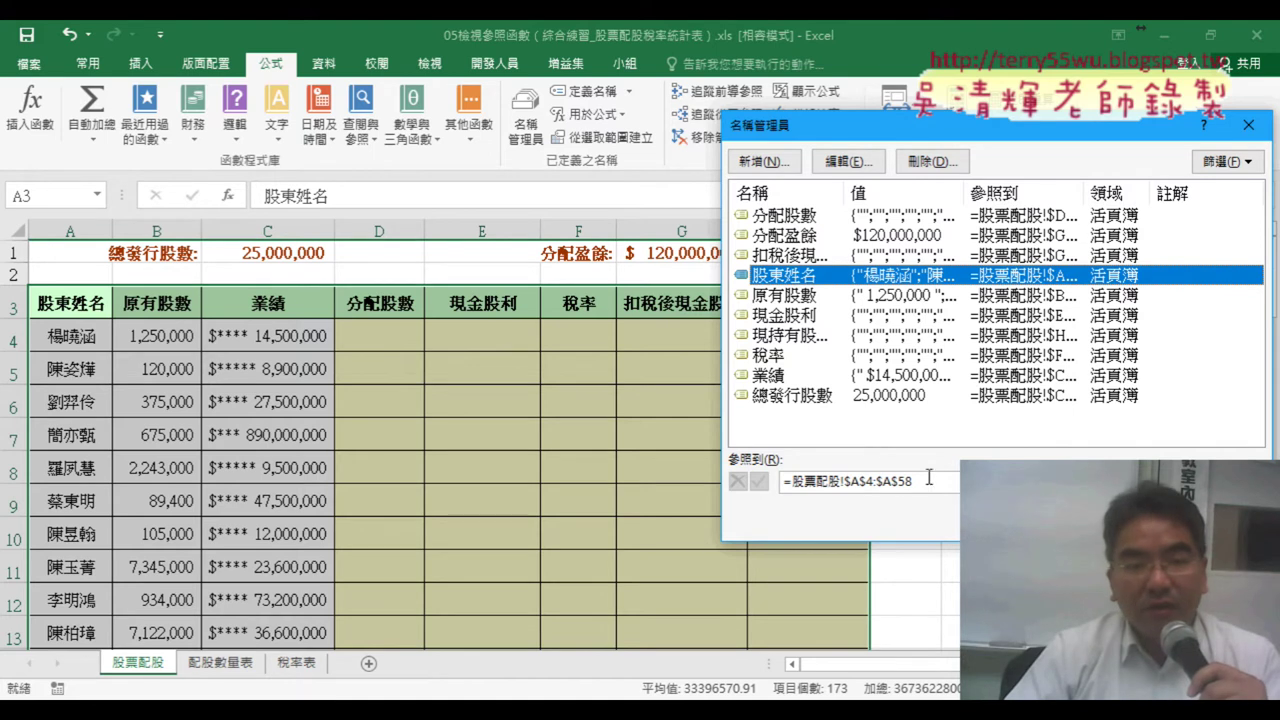
pyautogui.click(928, 478)
pyautogui.scroll(1, 78, 338)
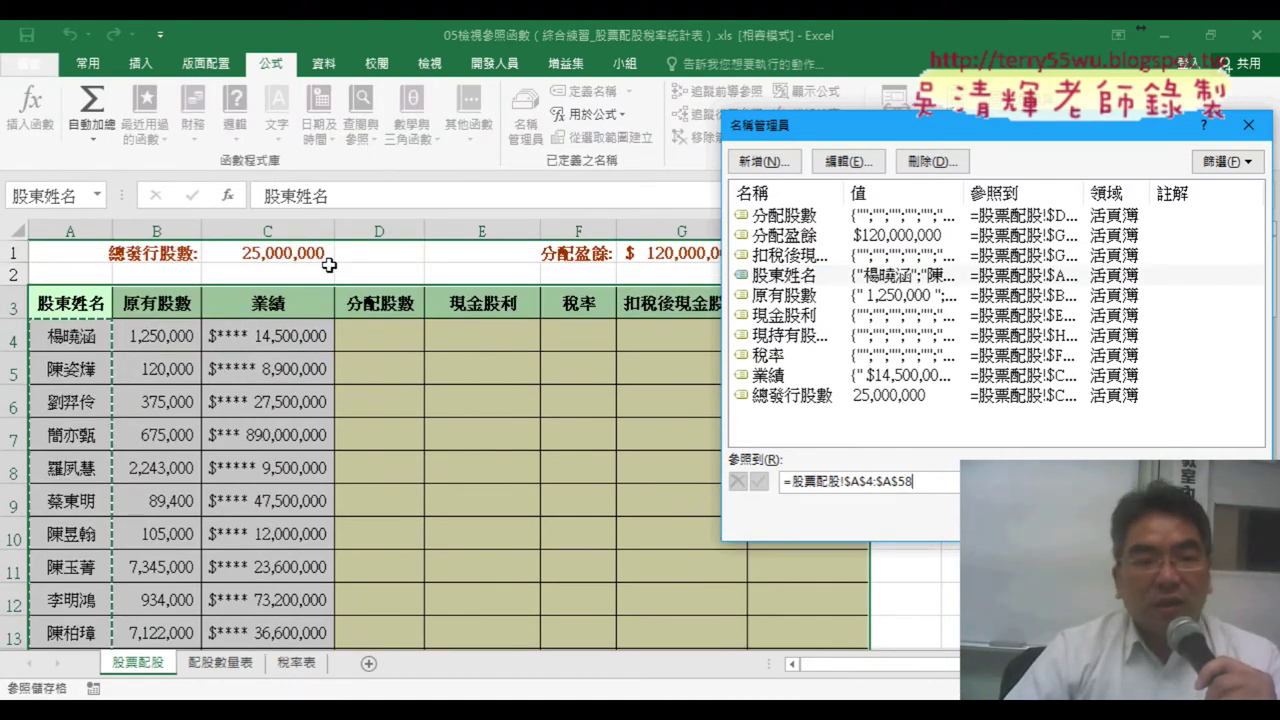
pyautogui.click(787, 300)
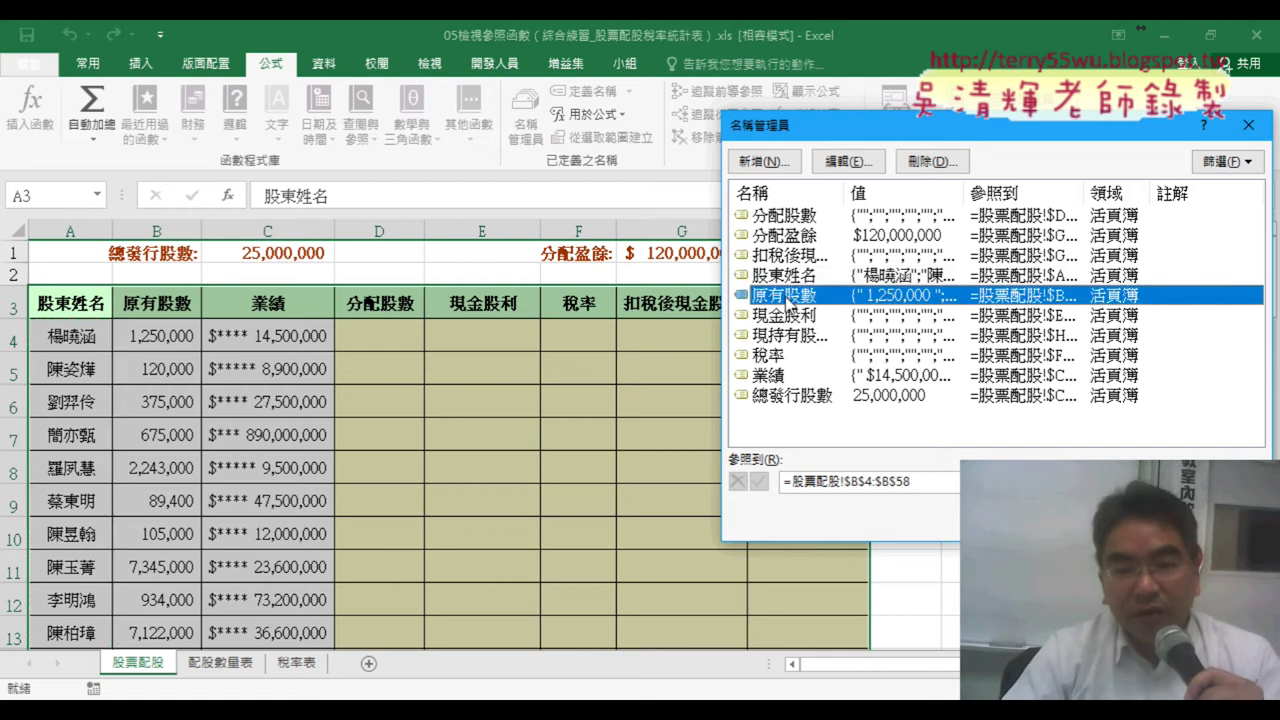
pyautogui.click(950, 482)
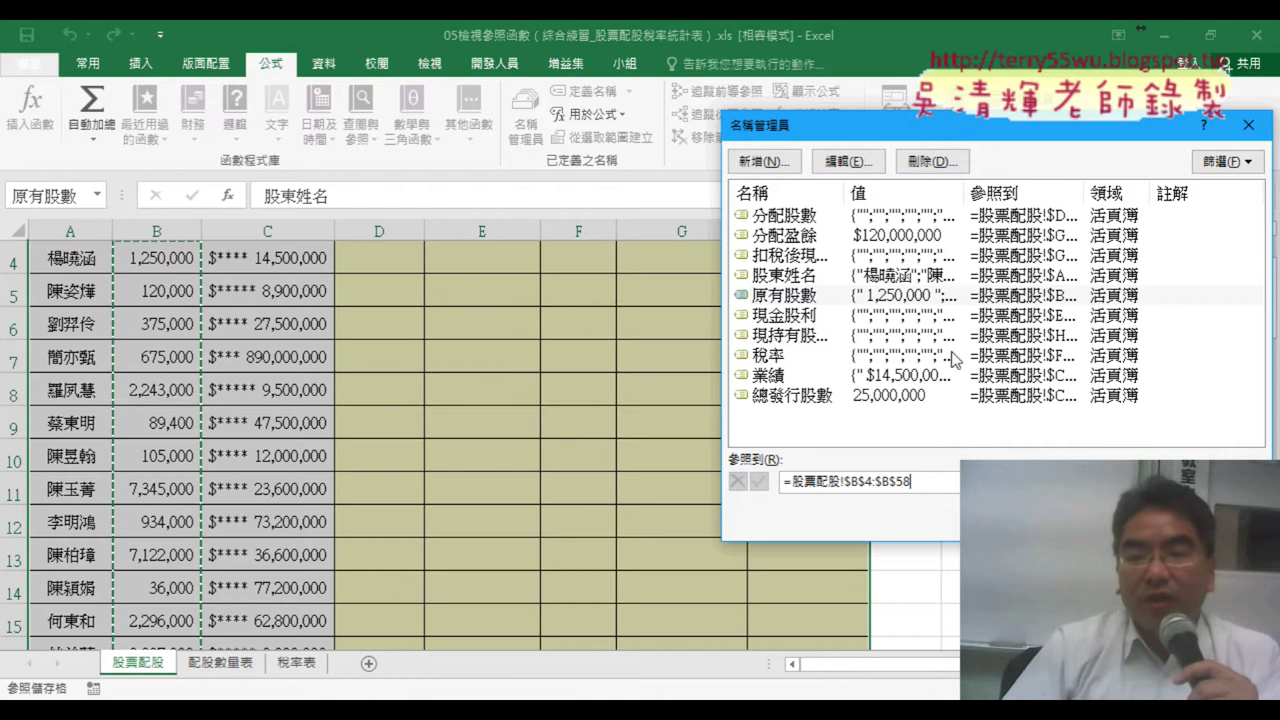
pyautogui.press('Escape')
# Check the names shown for C1 and G1, then move to the 配股數量表 sheet
pyautogui.scroll(1, 700, 400)
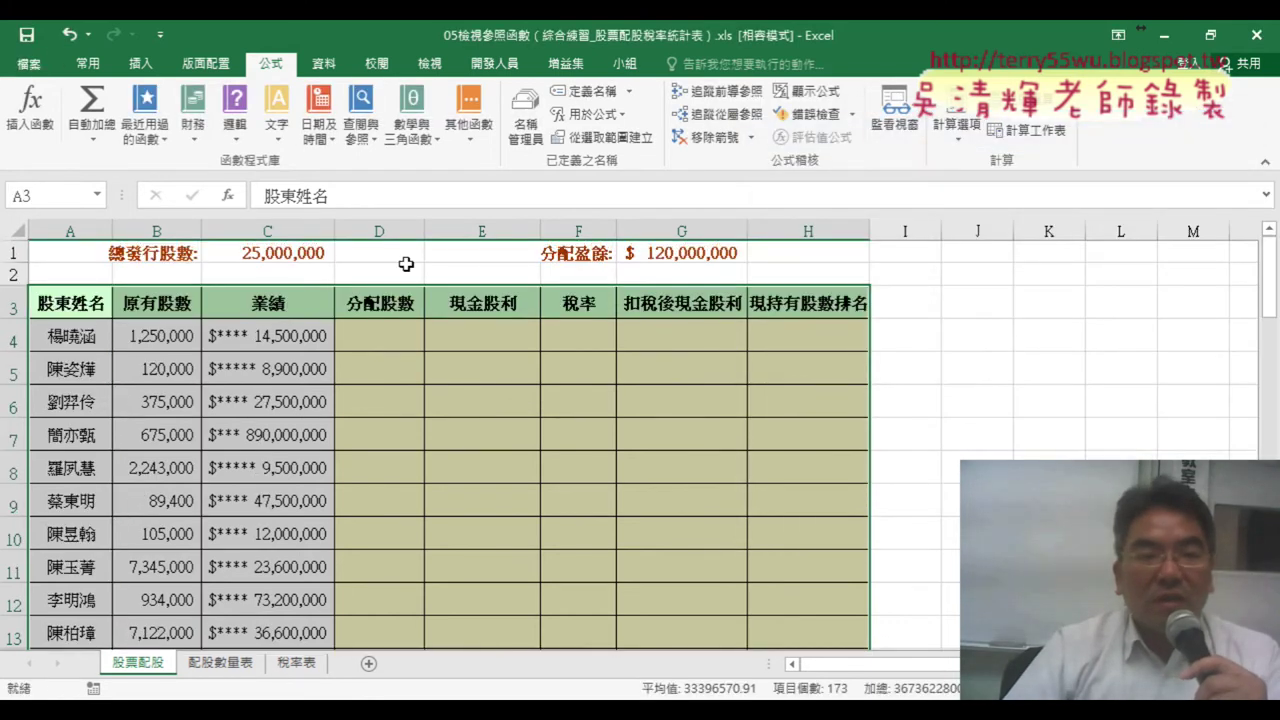
pyautogui.click(302, 255)
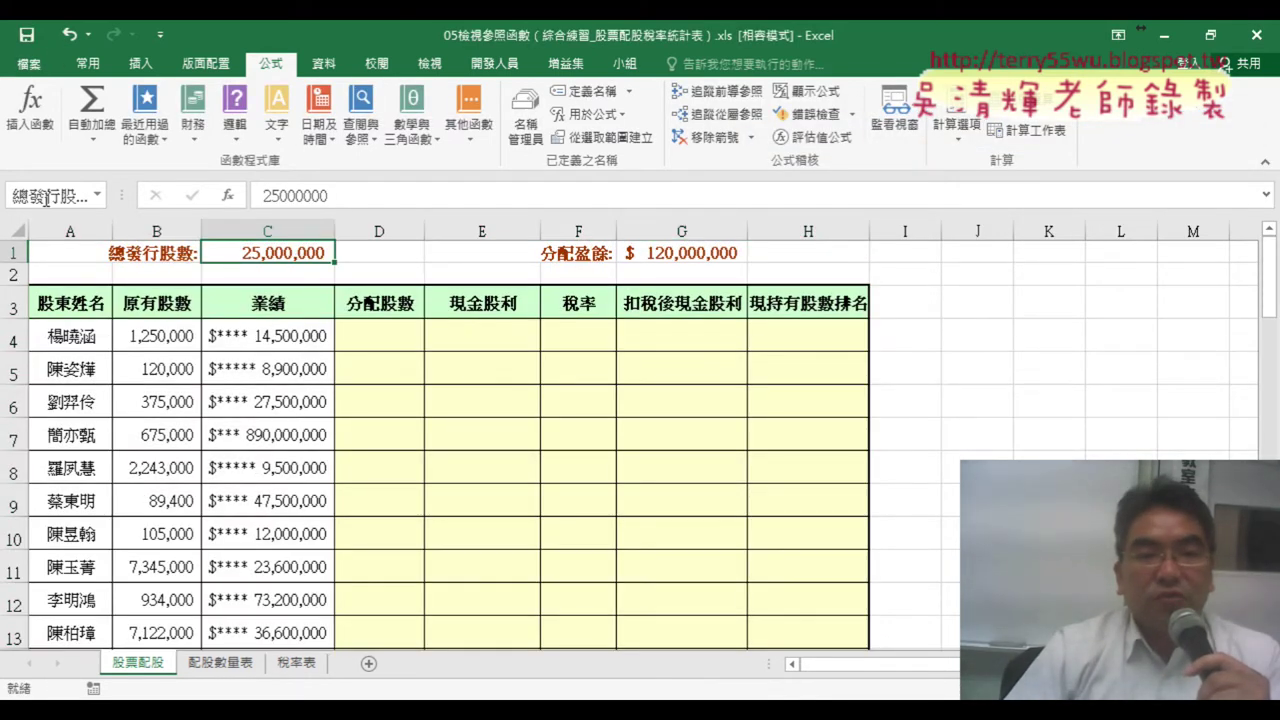
pyautogui.click(670, 257)
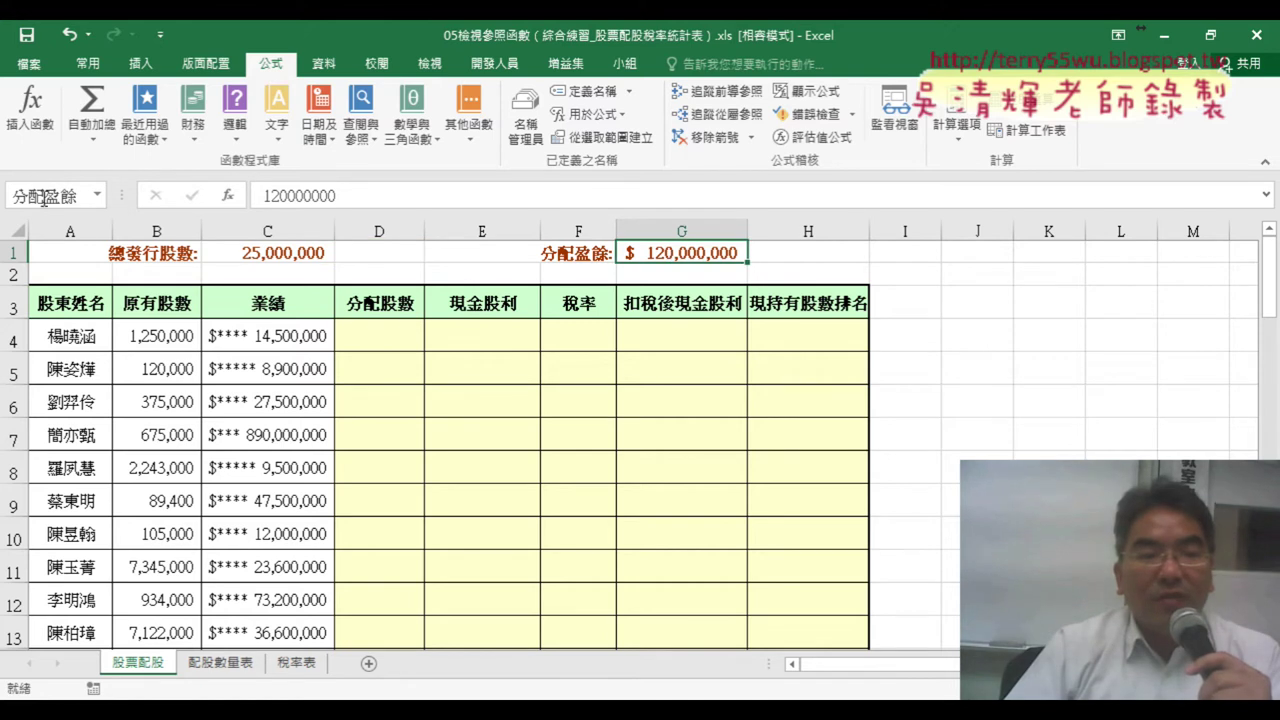
pyautogui.moveTo(62, 302); pyautogui.dragTo(830, 297)
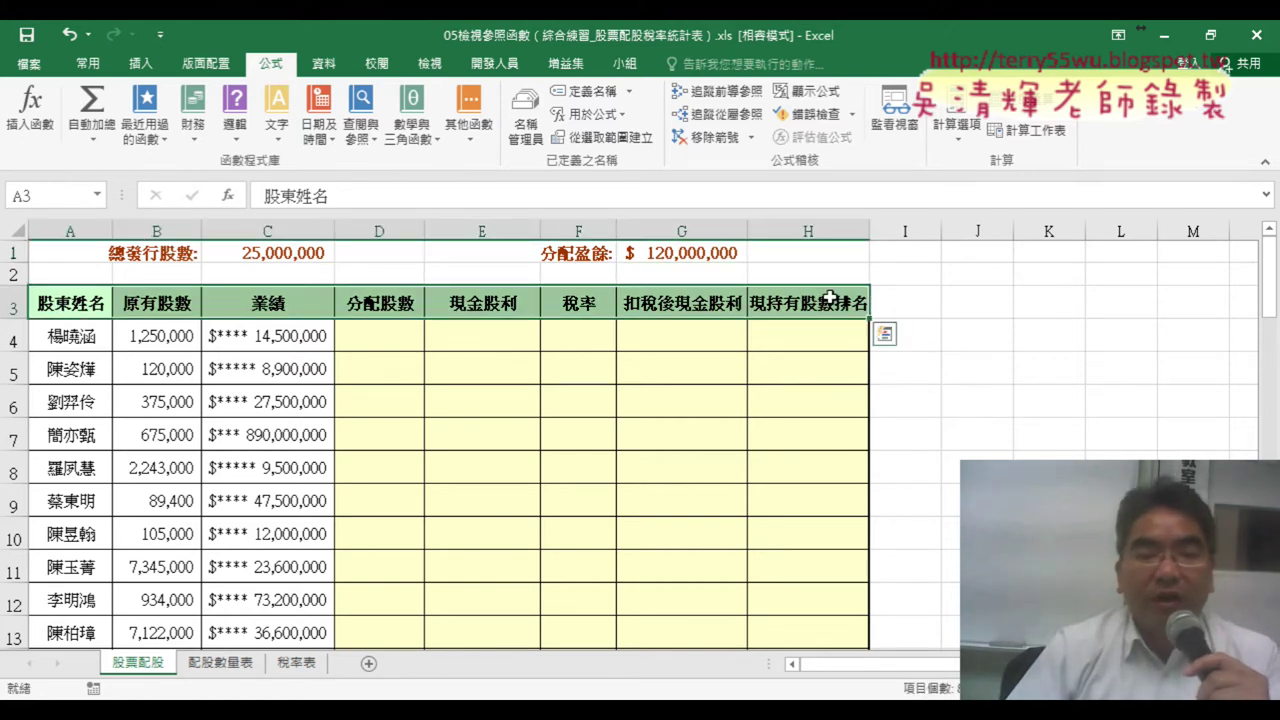
pyautogui.click(228, 665)
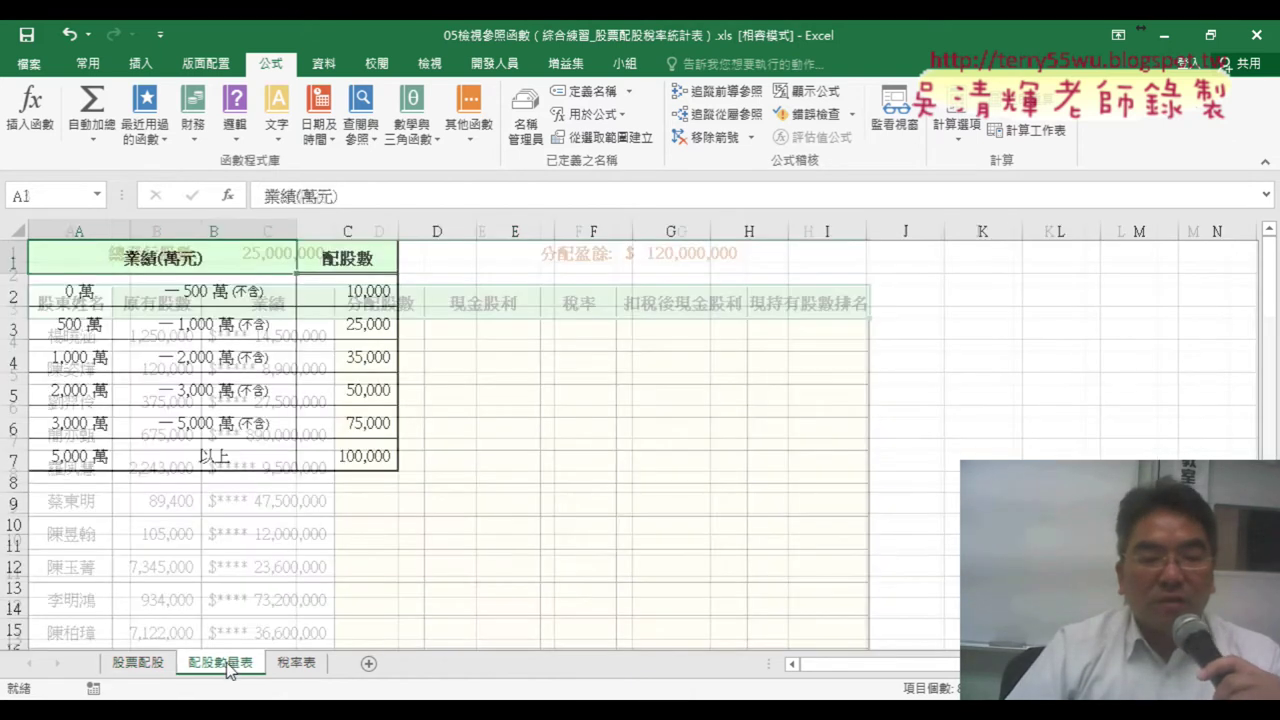
# Name the allocation table A2:C7 配股數量表 through the Name Box
pyautogui.moveTo(69, 292); pyautogui.dragTo(363, 458)
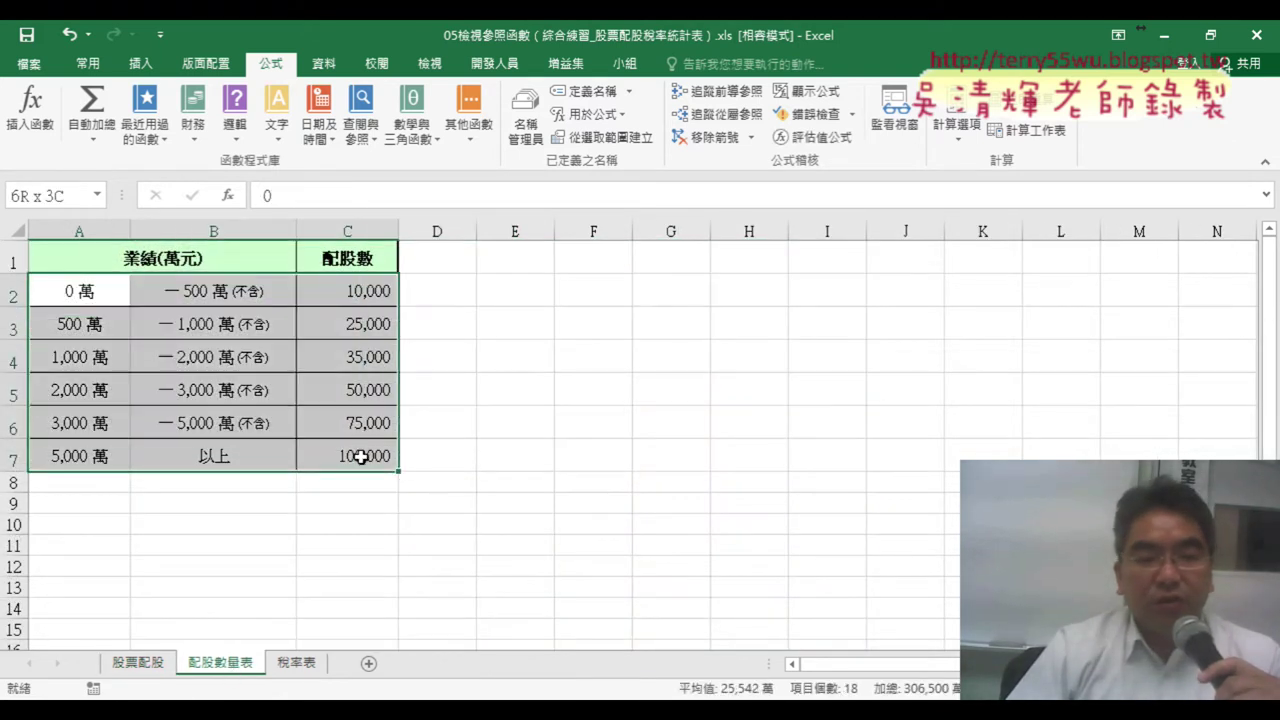
pyautogui.doubleClick(219, 664)
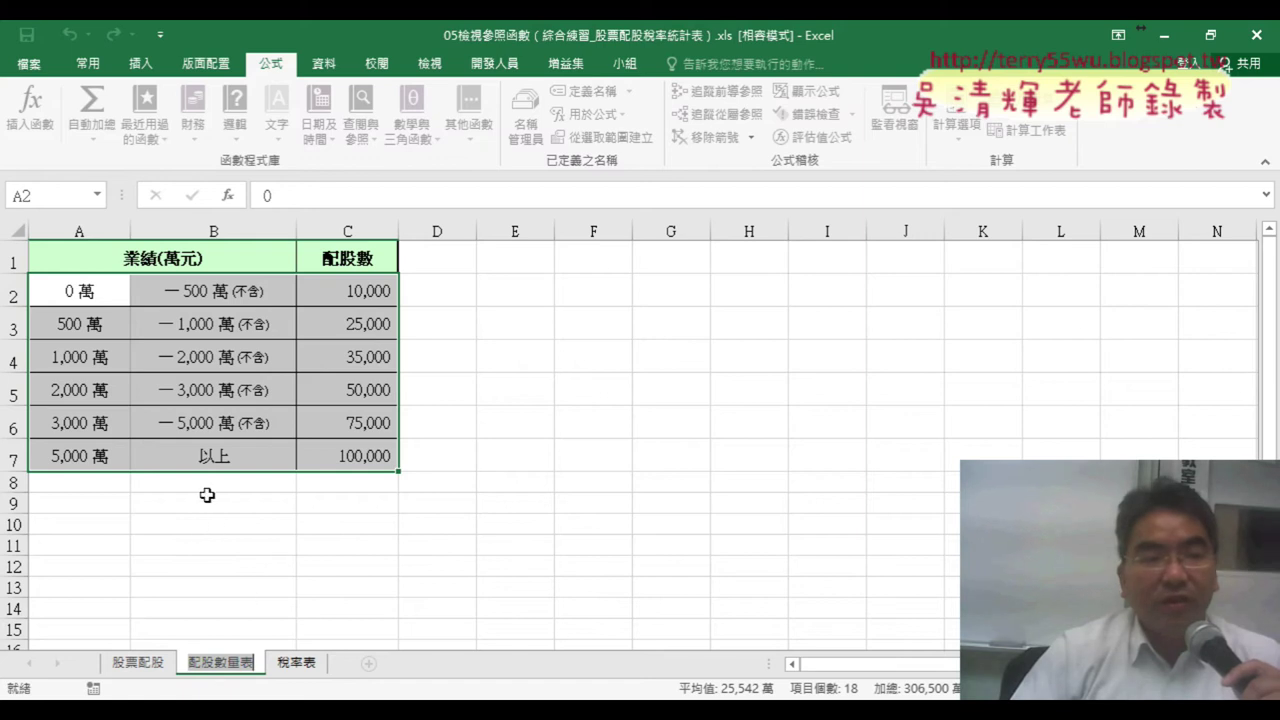
pyautogui.moveTo(73, 292); pyautogui.dragTo(349, 458)
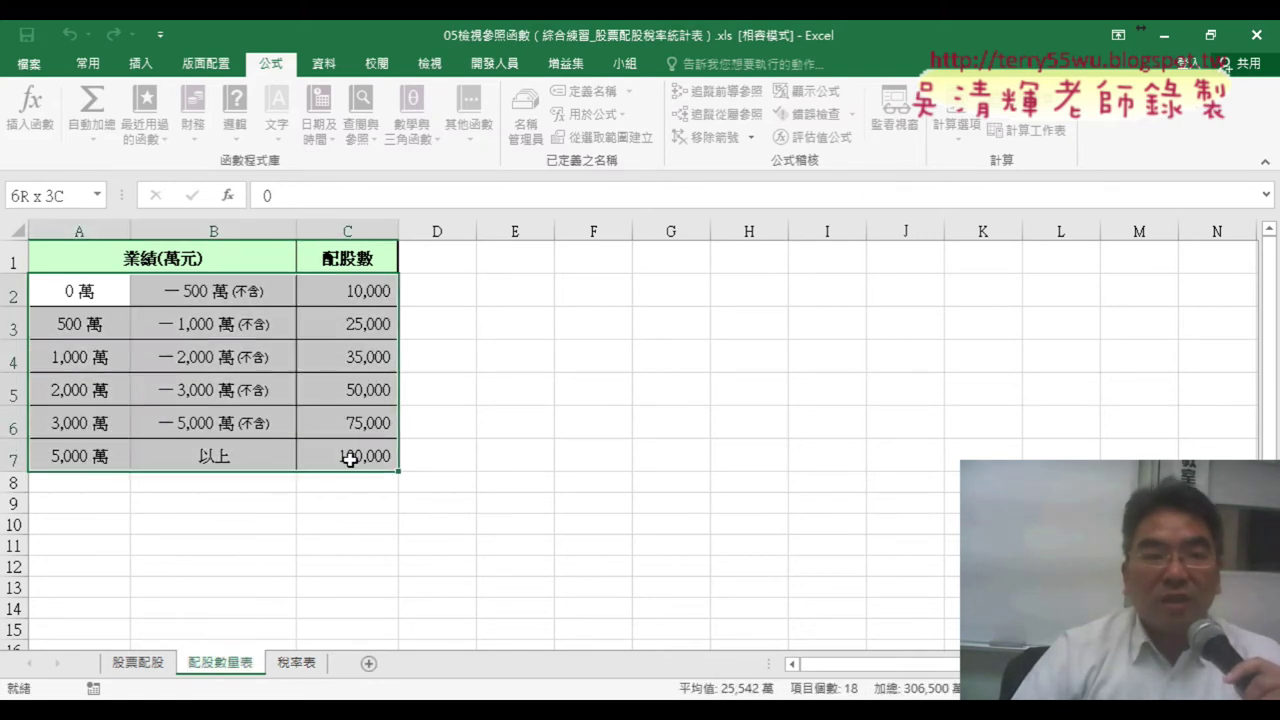
pyautogui.click(45, 196)
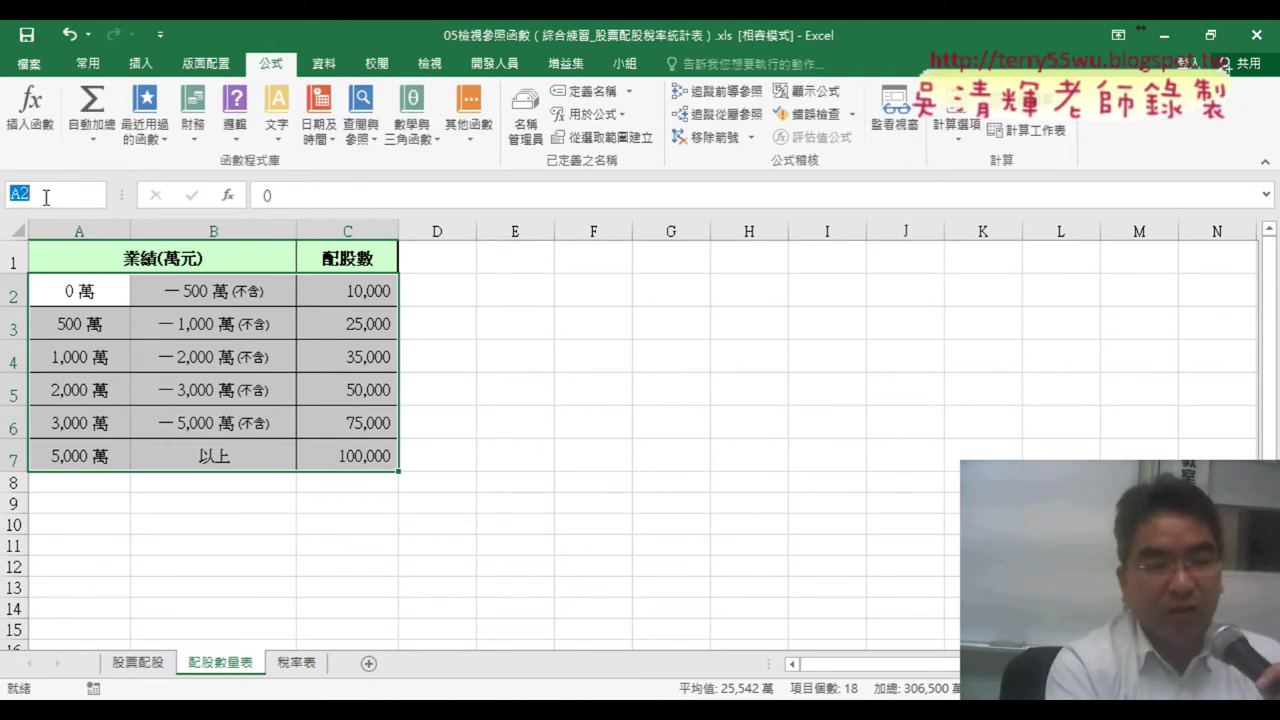
pyautogui.write('配股數量表')
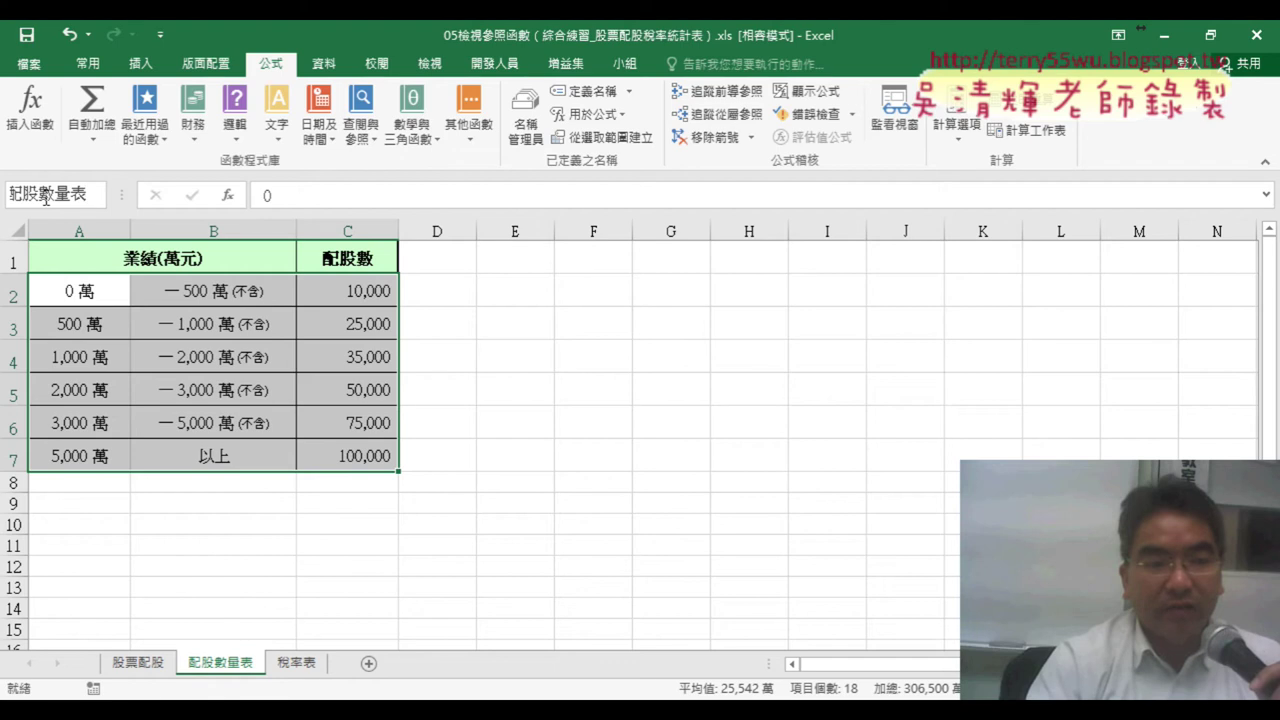
pyautogui.press('Return')
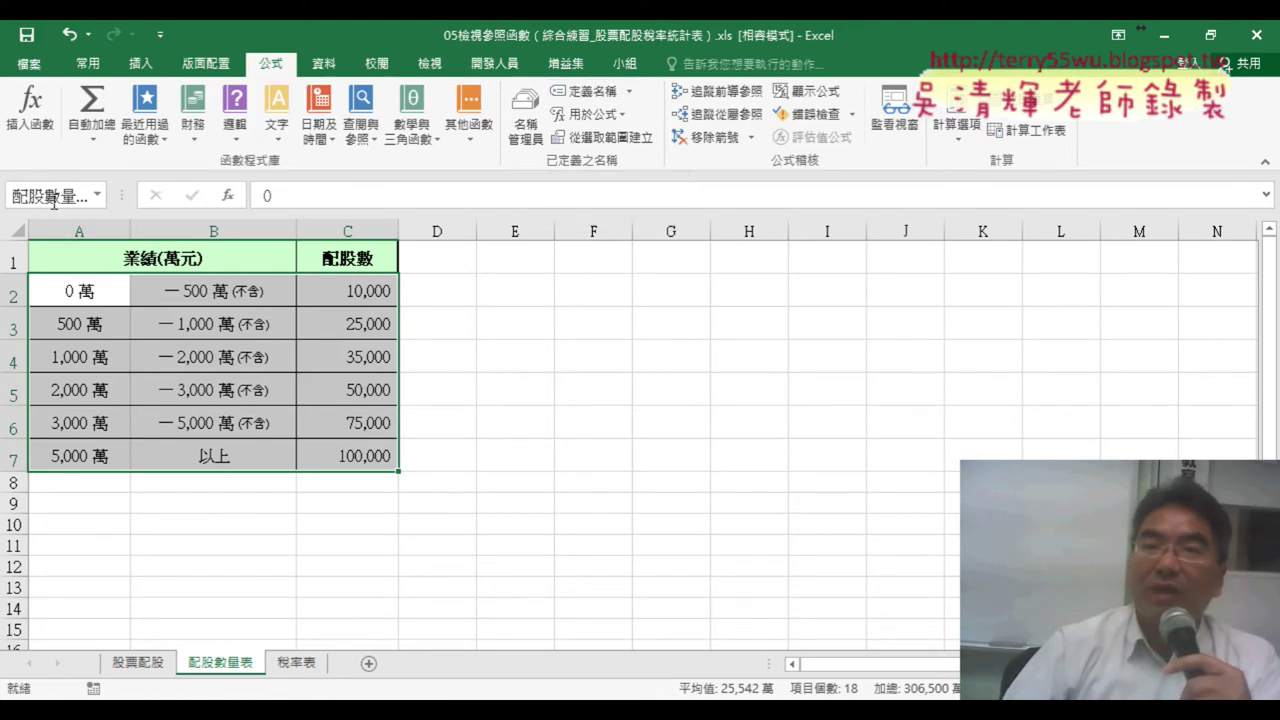
pyautogui.click(297, 663)
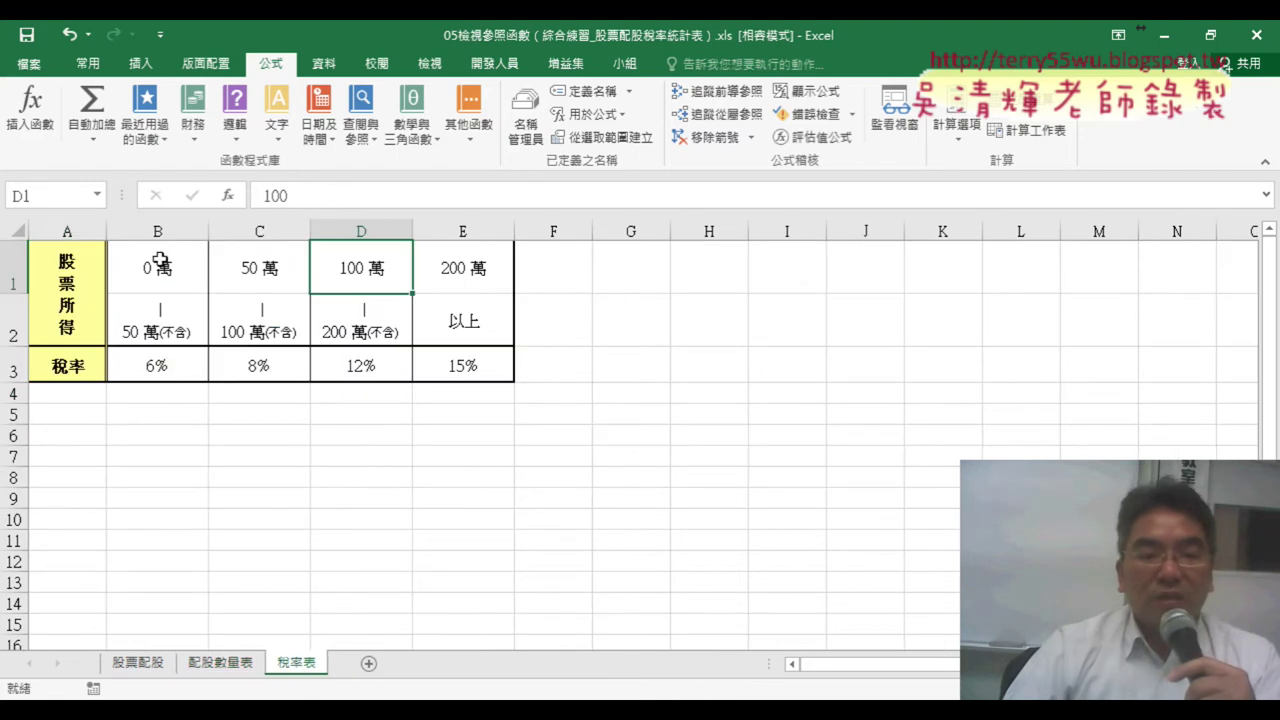
# Name the tax-rate table B1:E3 稅率表 through the Name Box and go back to 股票配股
pyautogui.doubleClick(309, 665)
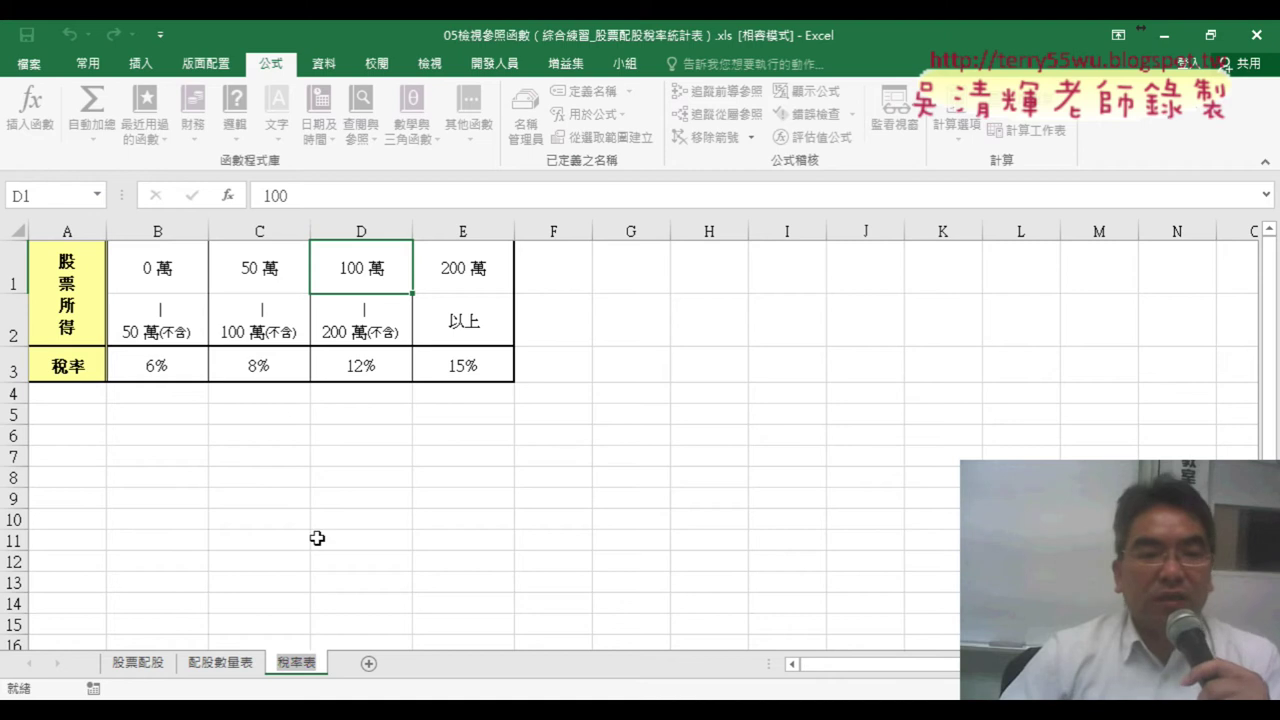
pyautogui.click(281, 418)
pyautogui.click(166, 262)
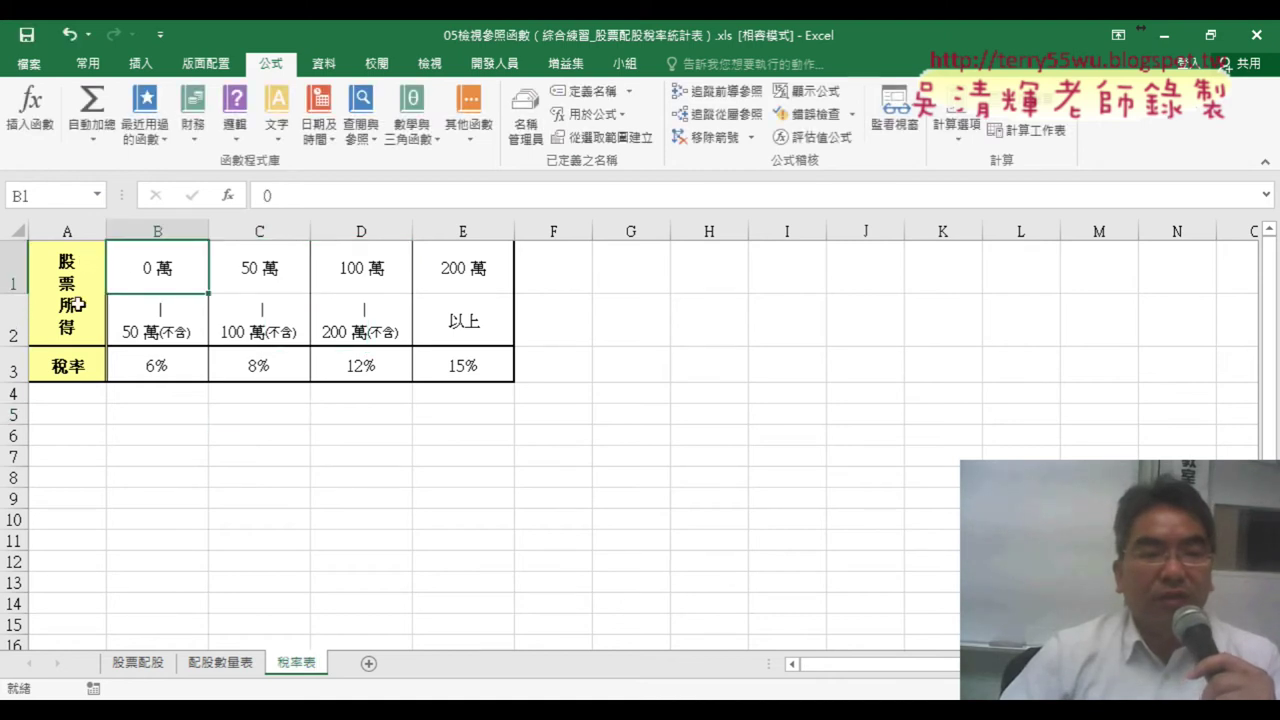
pyautogui.moveTo(150, 263); pyautogui.dragTo(463, 362)
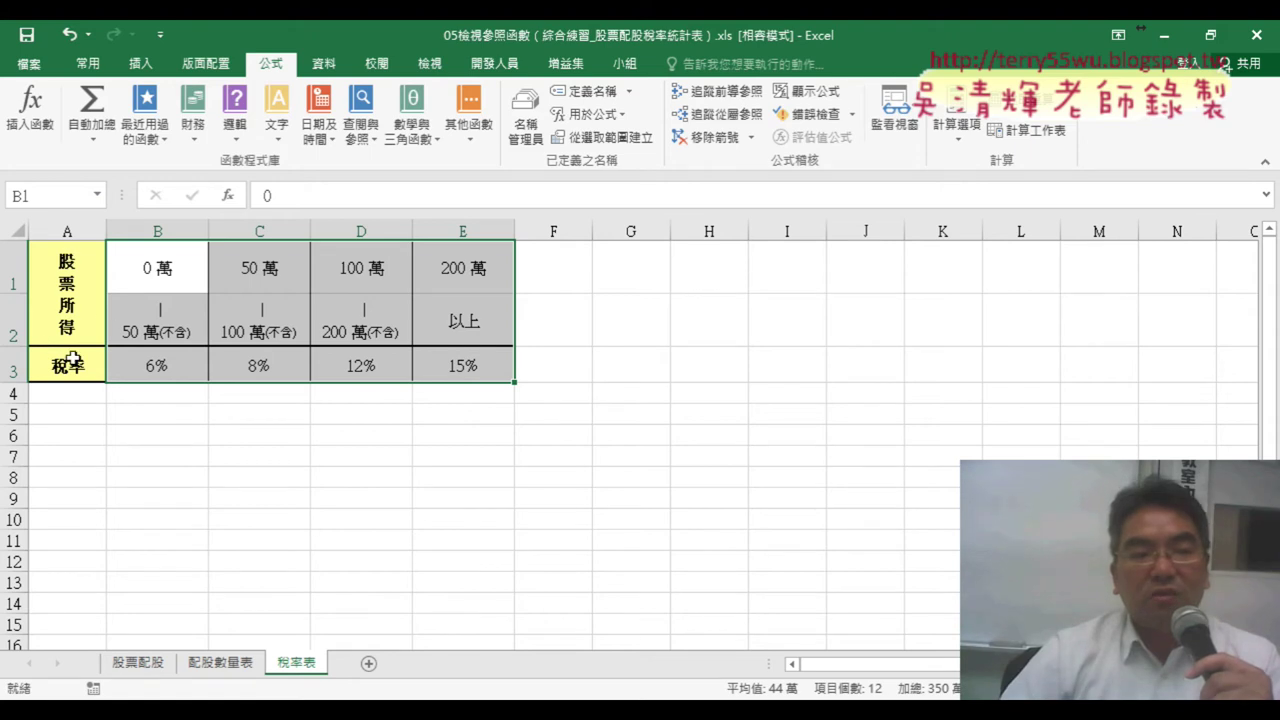
pyautogui.click(90, 196)
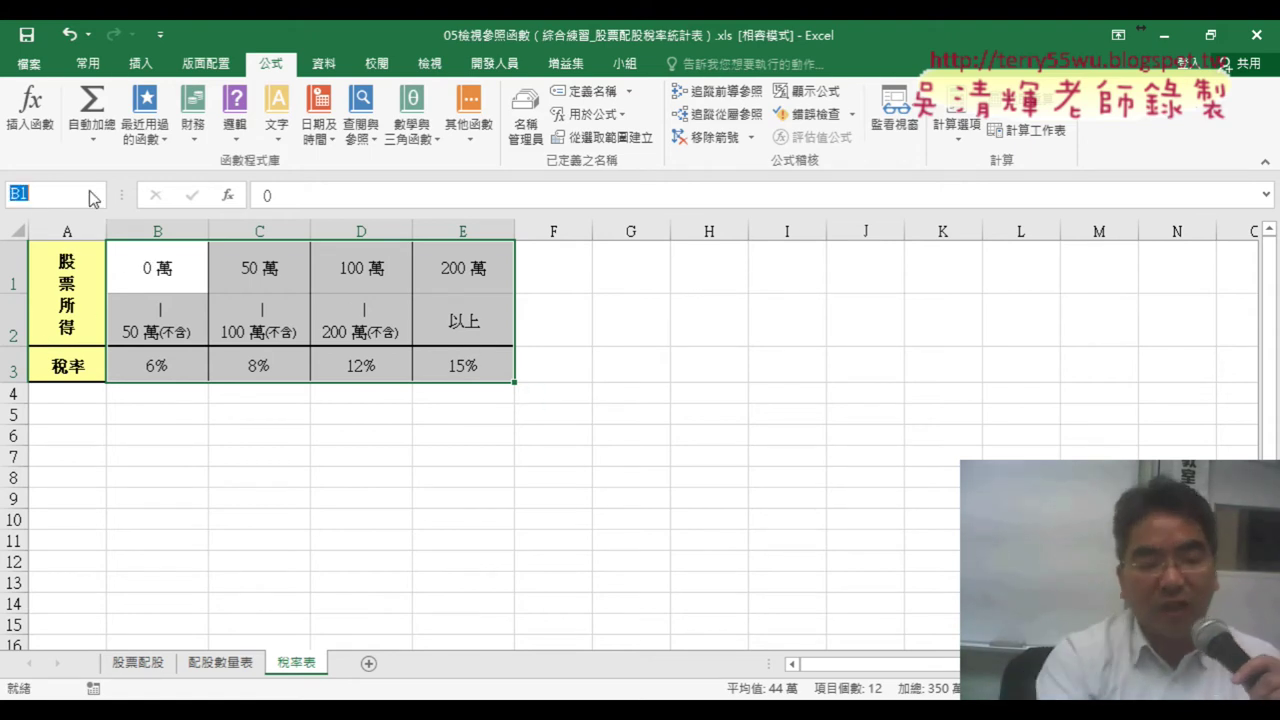
pyautogui.write('稅率表')
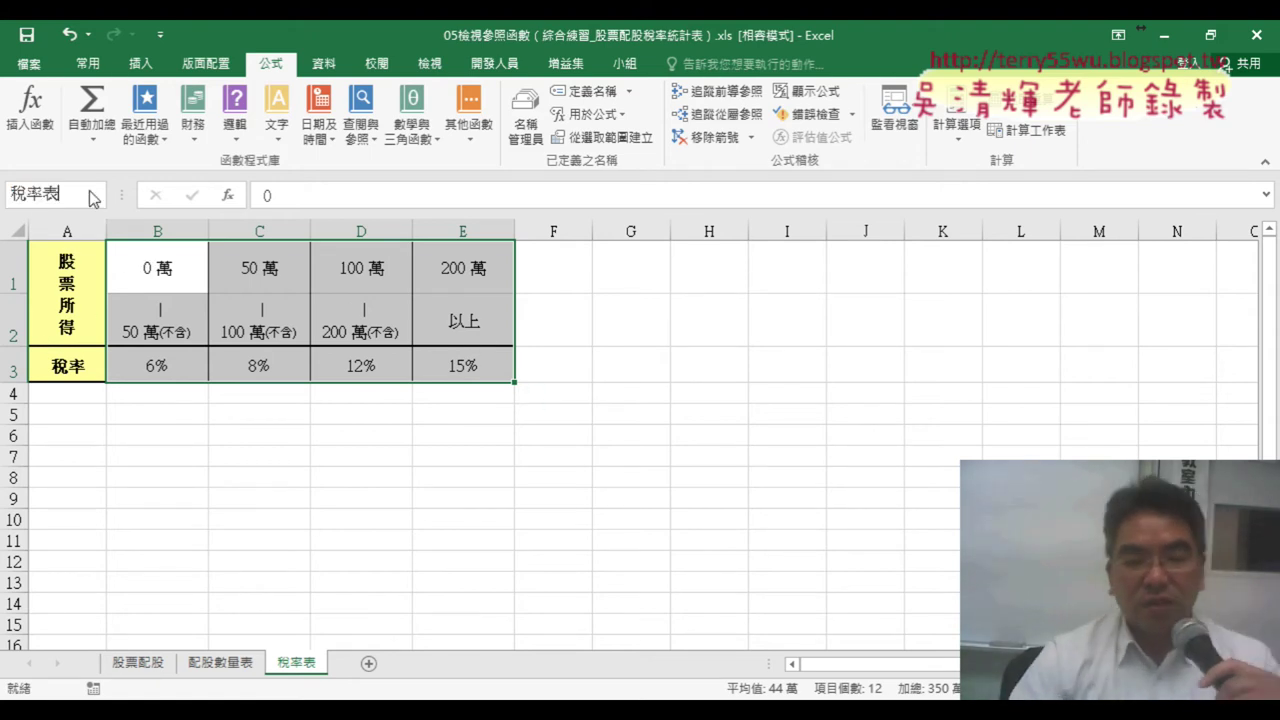
pyautogui.press('Return')
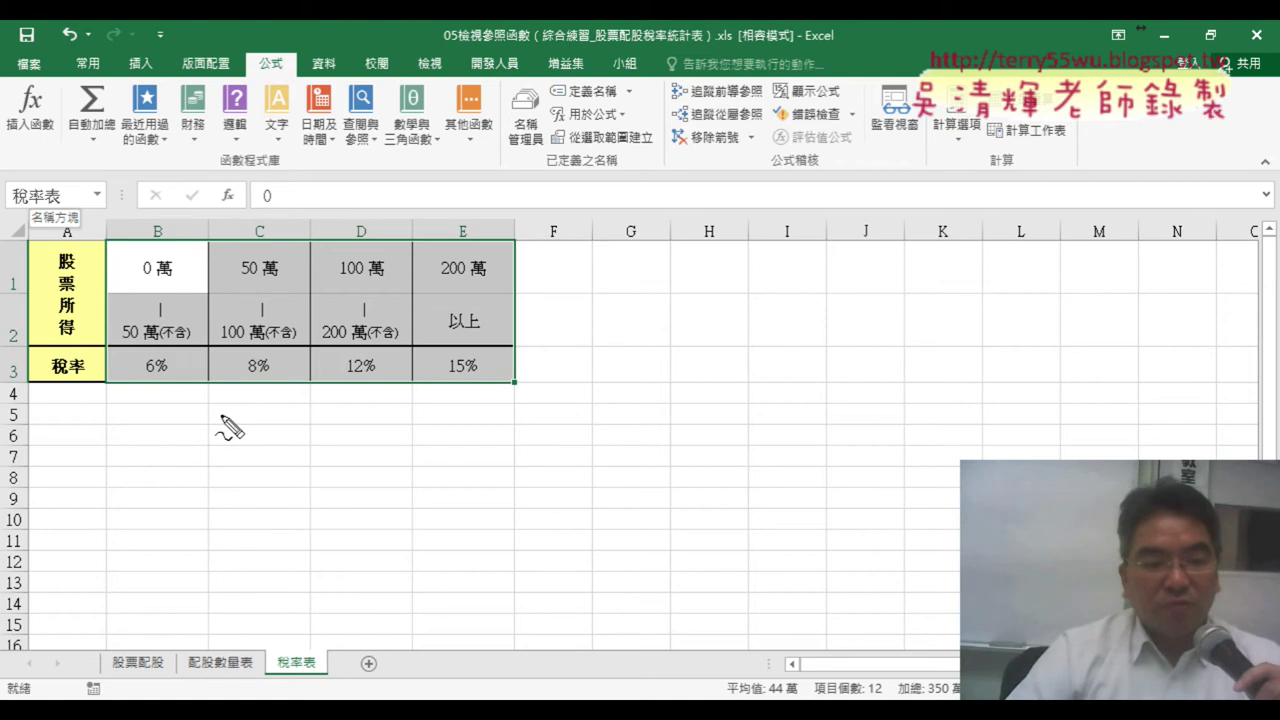
pyautogui.moveTo(250, 676)
pyautogui.mouseDown()
pyautogui.moveTo(178, 660)
pyautogui.moveTo(240, 682)
pyautogui.moveTo(280, 670)
pyautogui.mouseUp()
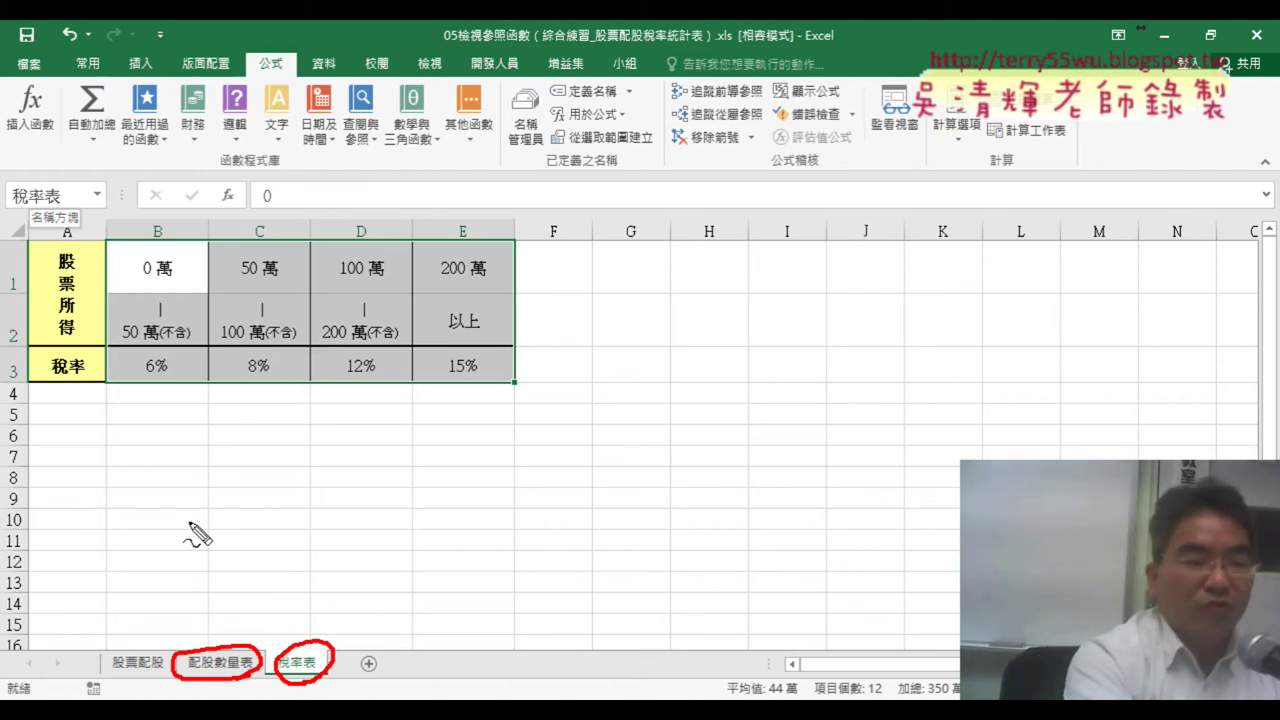
pyautogui.press('Escape')
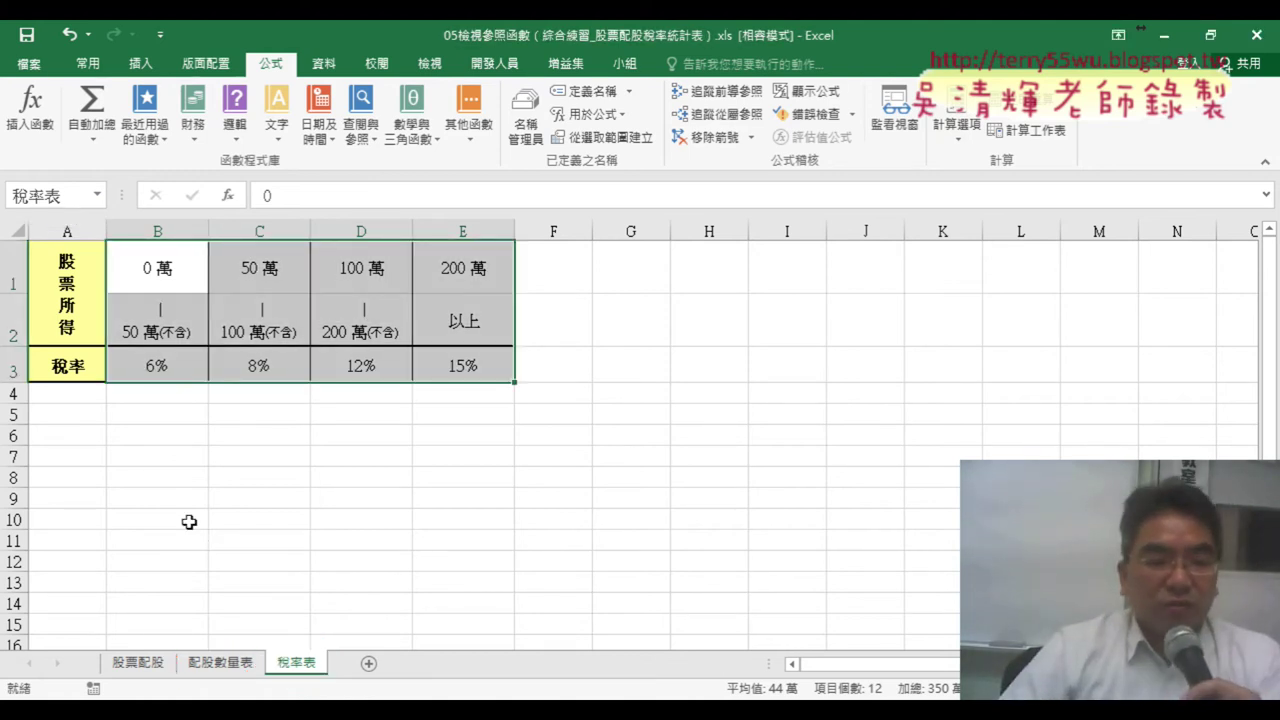
pyautogui.click(138, 664)
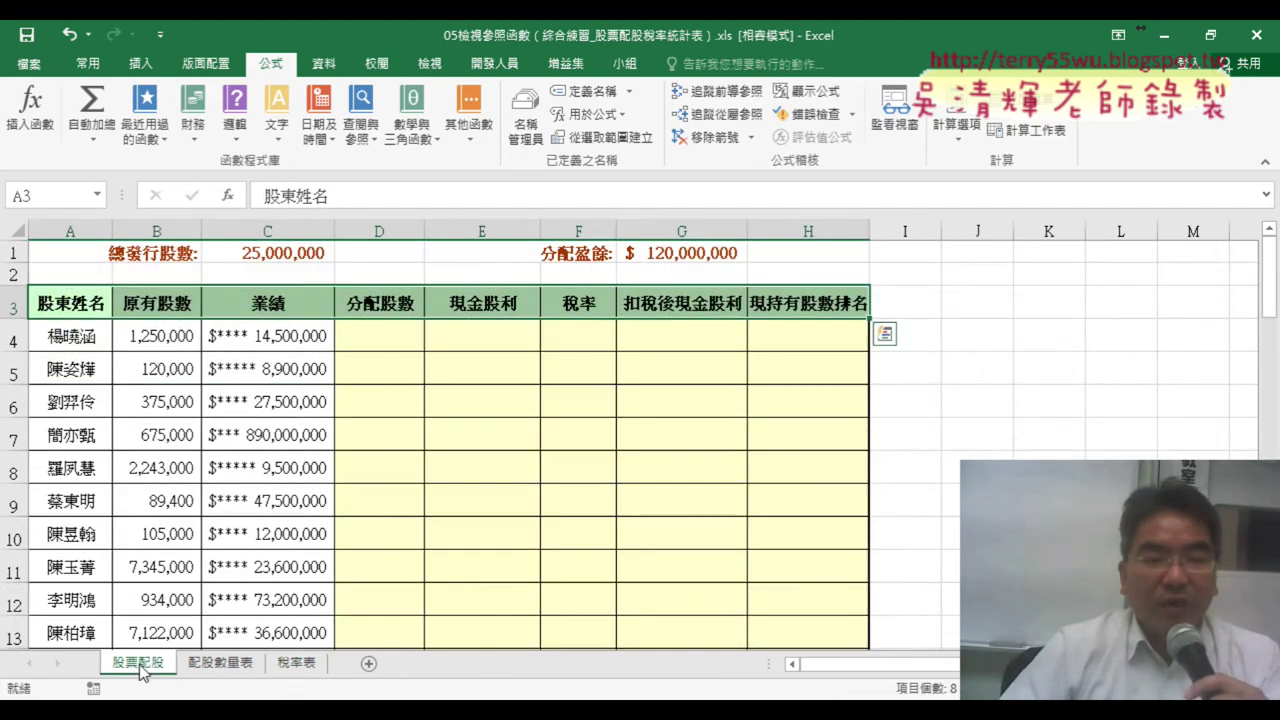
pyautogui.click(381, 339)
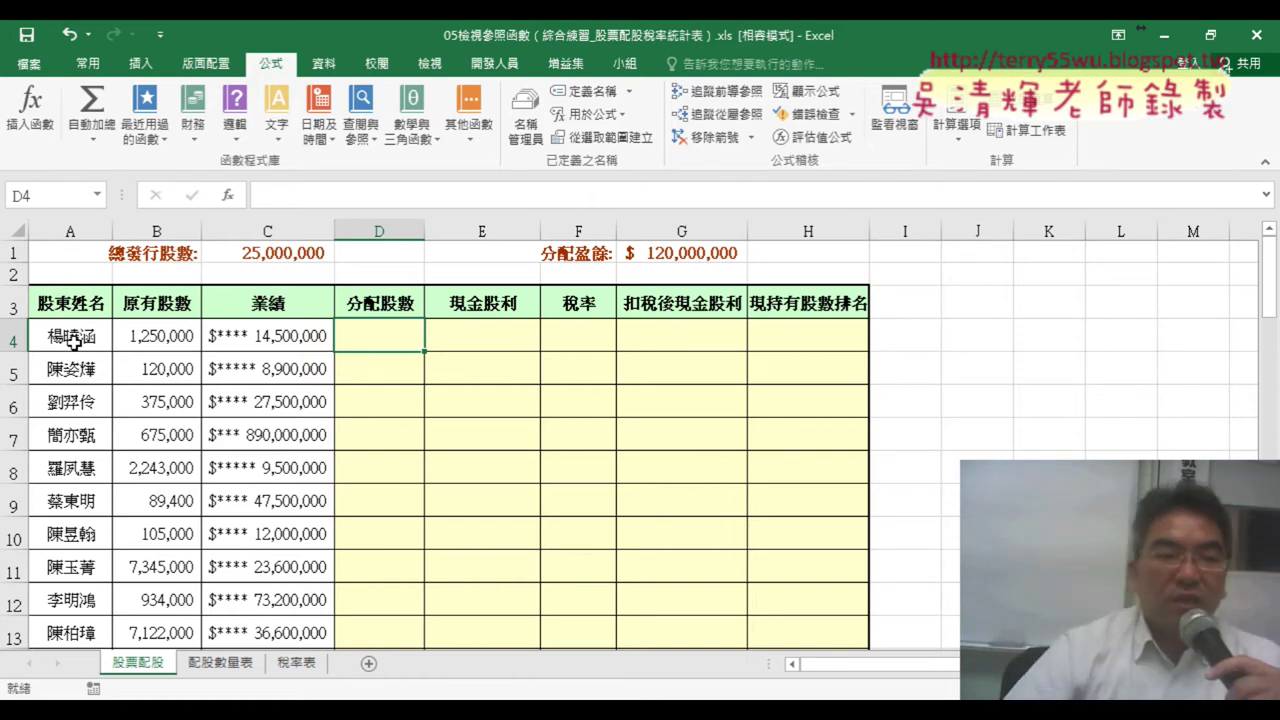
pyautogui.click(302, 341)
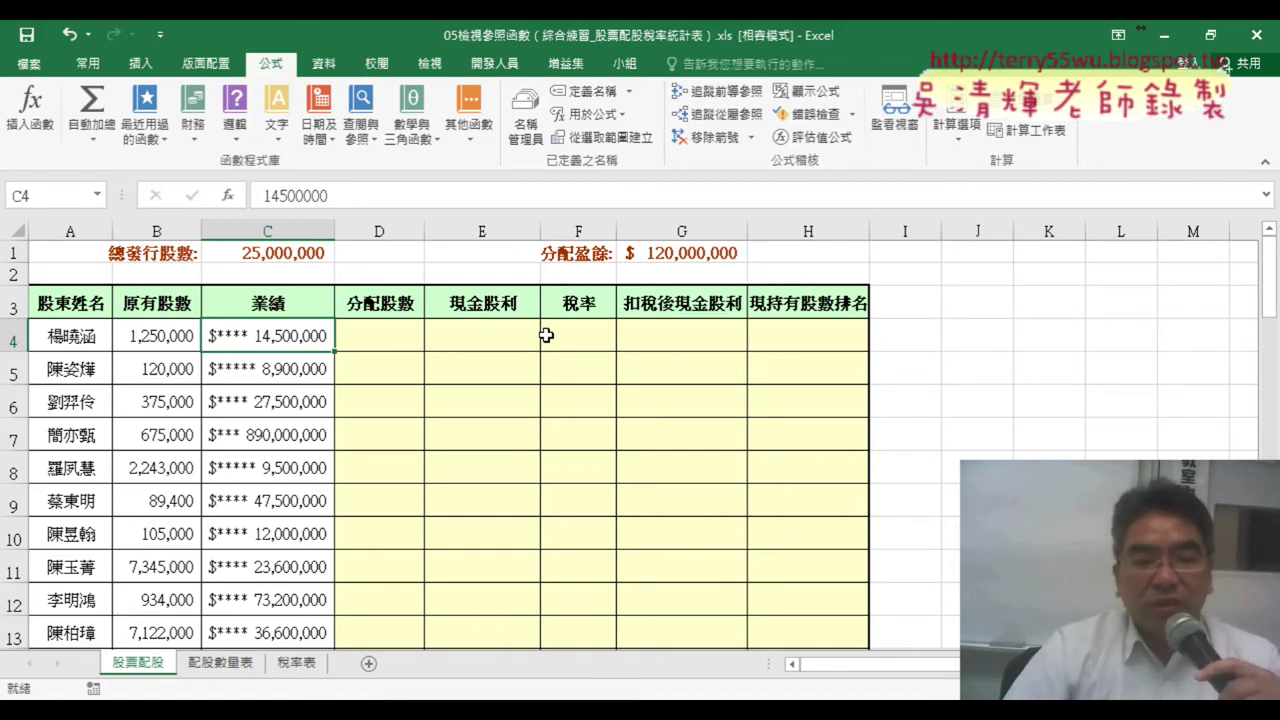
pyautogui.click(221, 663)
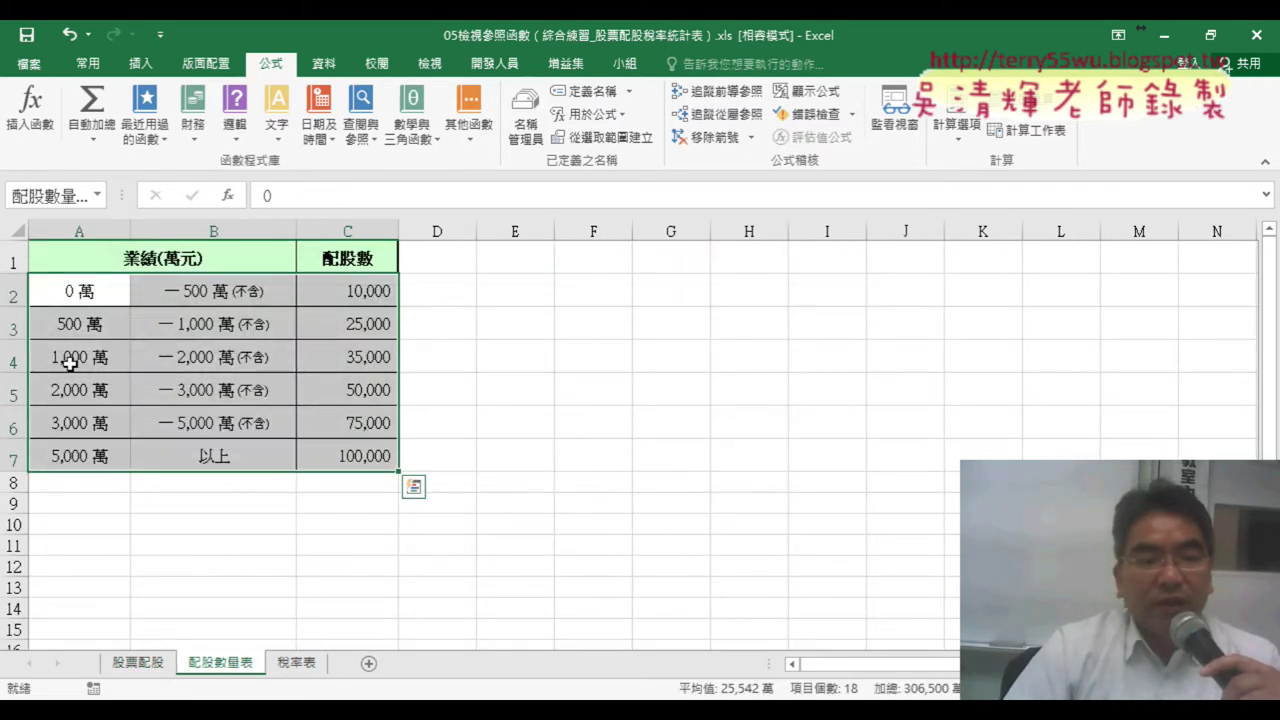
pyautogui.moveTo(69, 364); pyautogui.dragTo(224, 363)
pyautogui.click(353, 358)
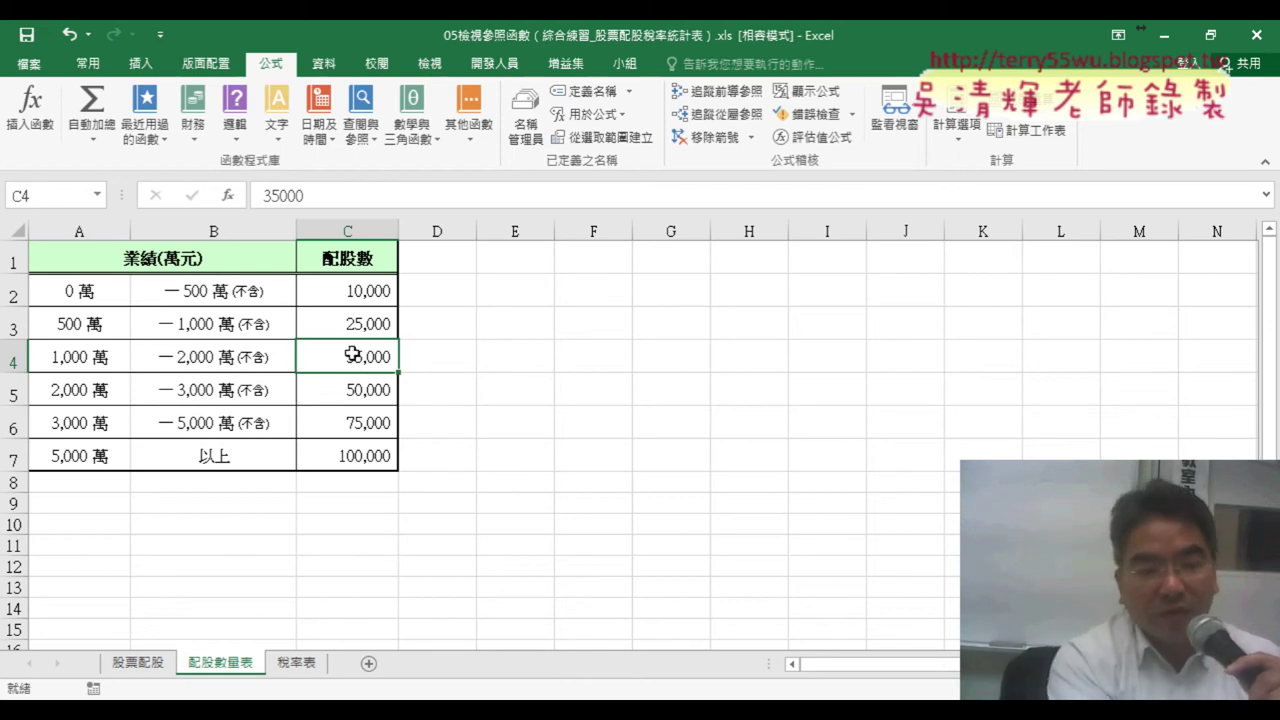
pyautogui.hotkey('ctrl', 'c')
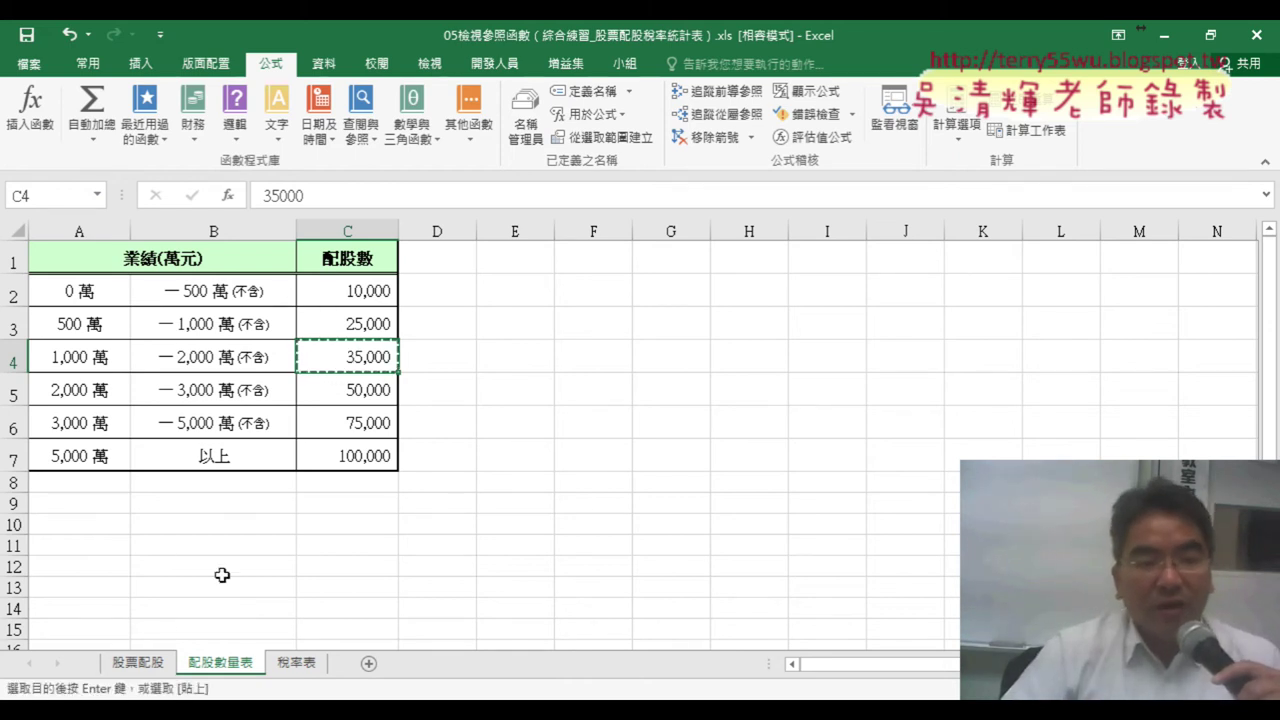
pyautogui.click(137, 663)
pyautogui.click(392, 345)
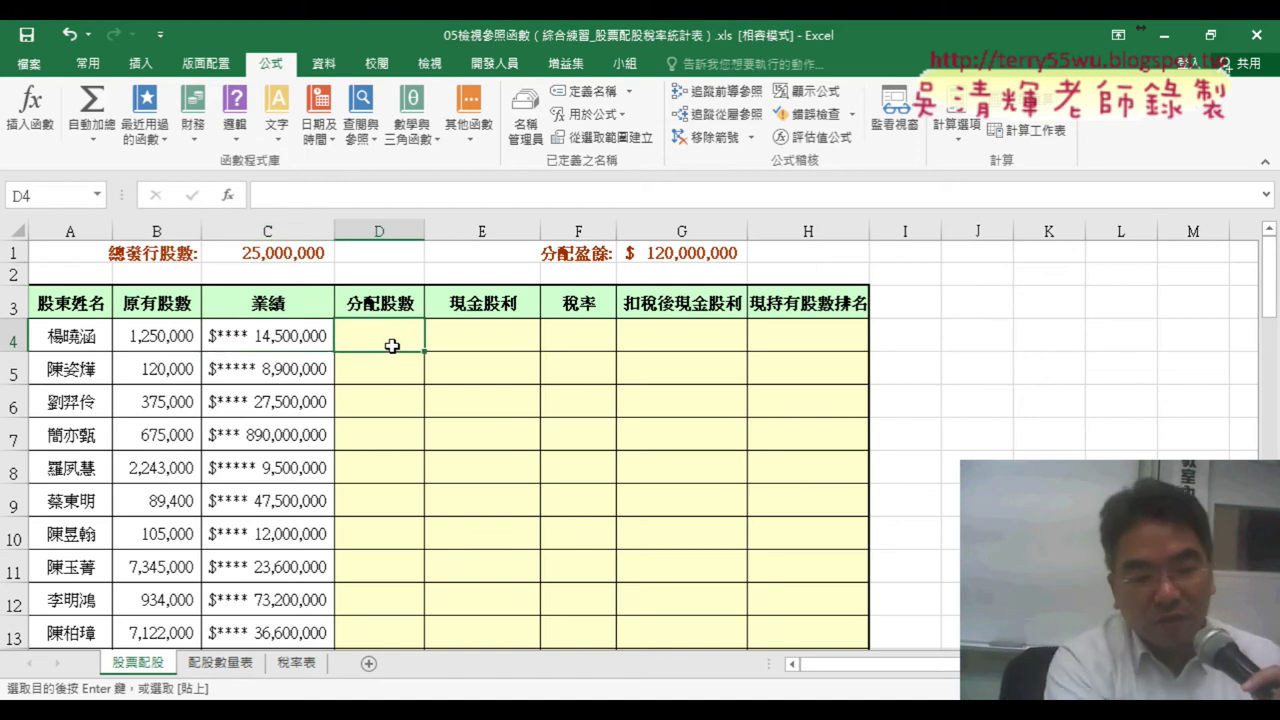
pyautogui.hotkey('ctrl', 'v')
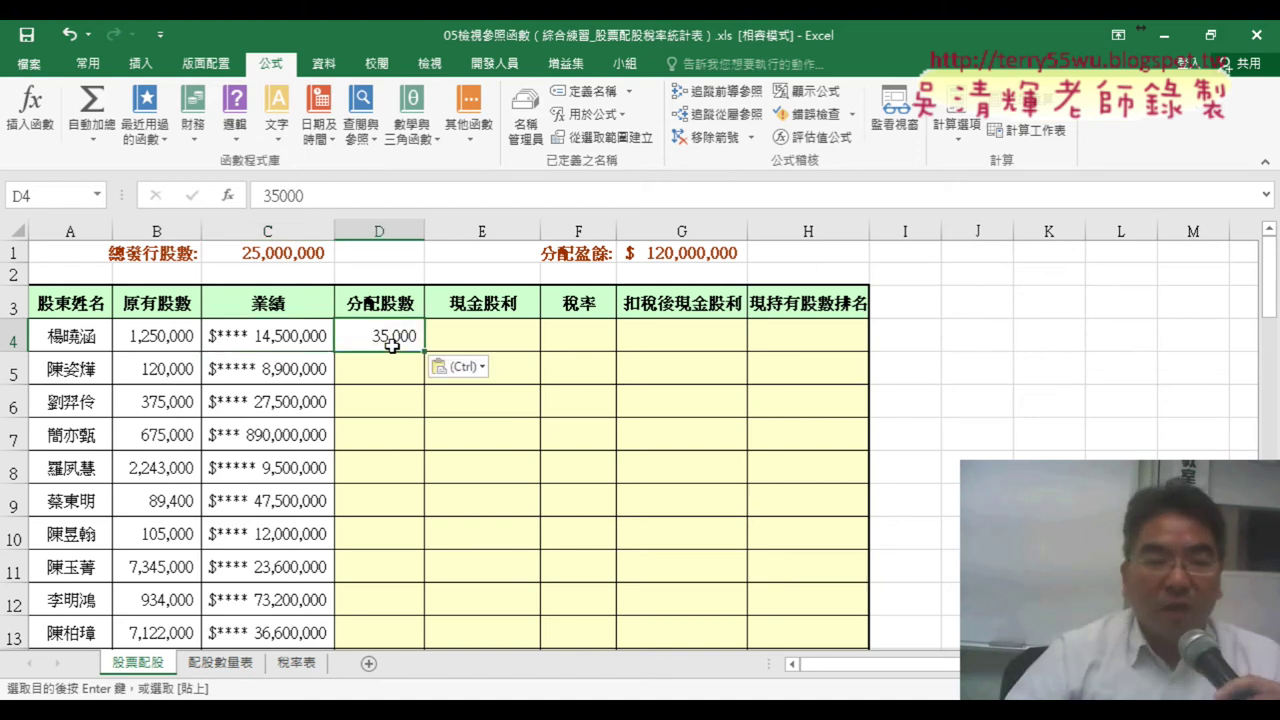
pyautogui.click(281, 370)
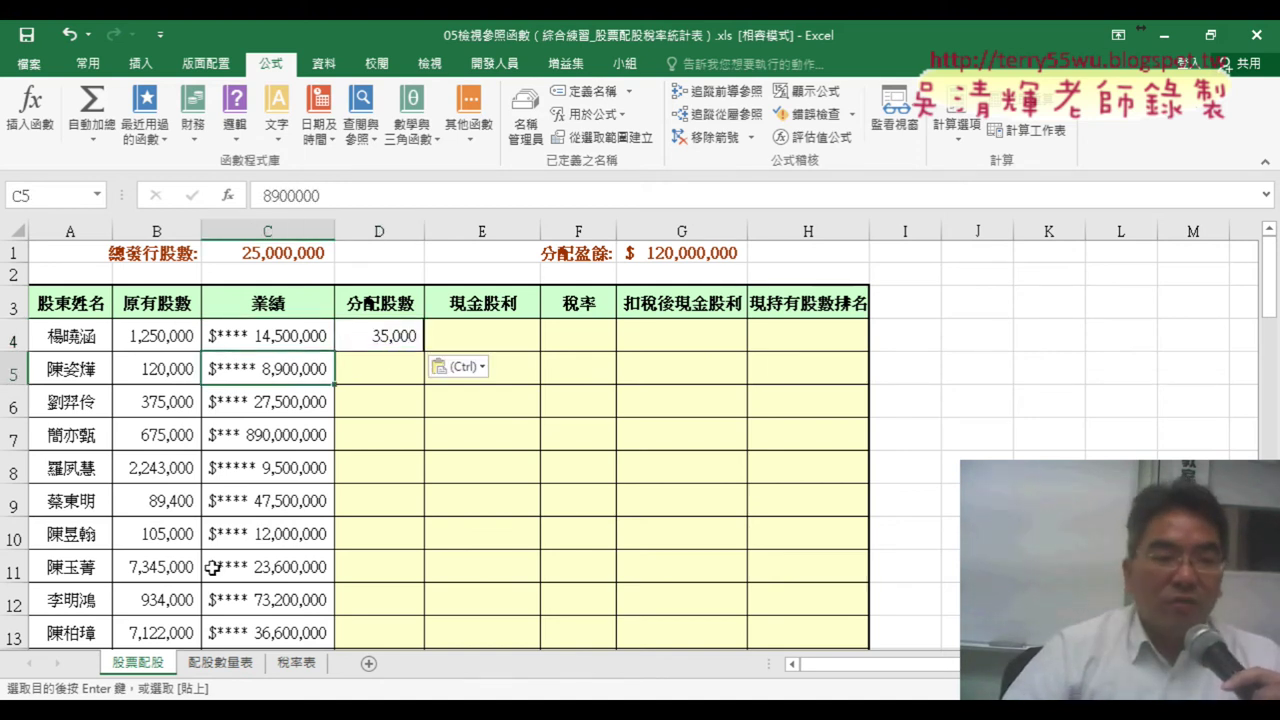
pyautogui.click(232, 664)
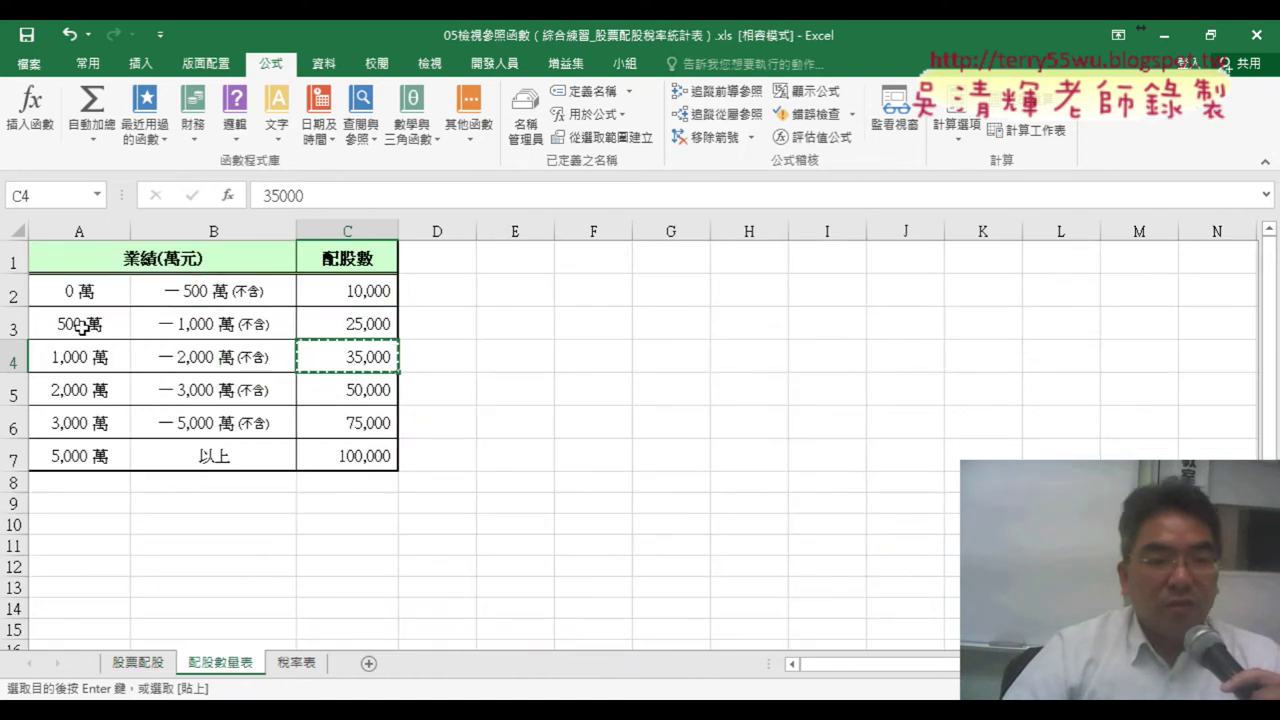
pyautogui.moveTo(82, 327); pyautogui.dragTo(213, 324)
pyautogui.click(352, 328)
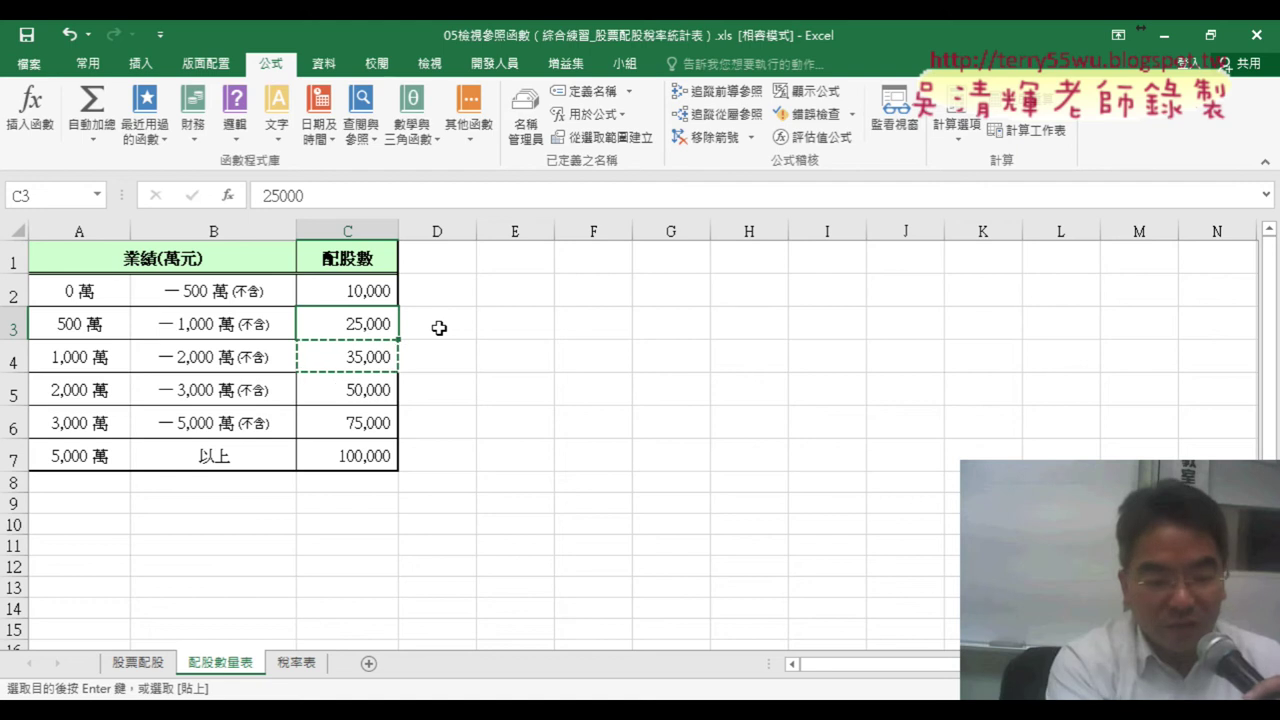
pyautogui.hotkey('ctrl', 'c')
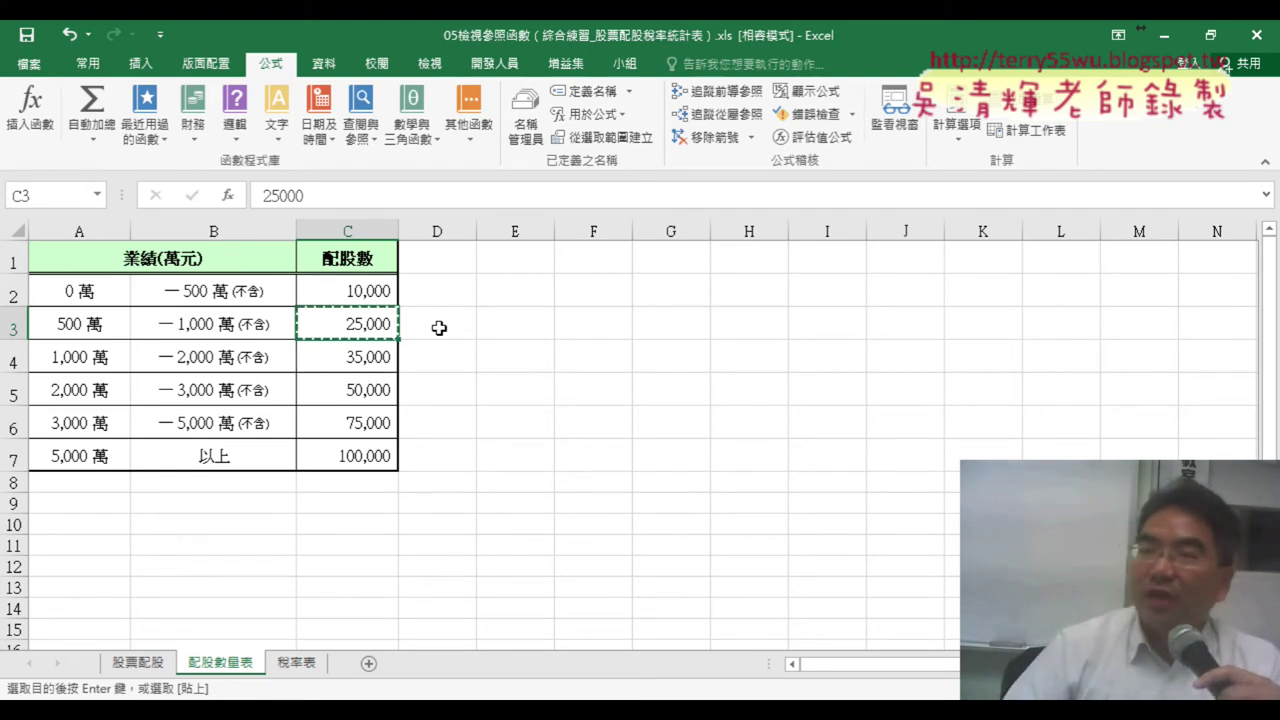
pyautogui.click(138, 662)
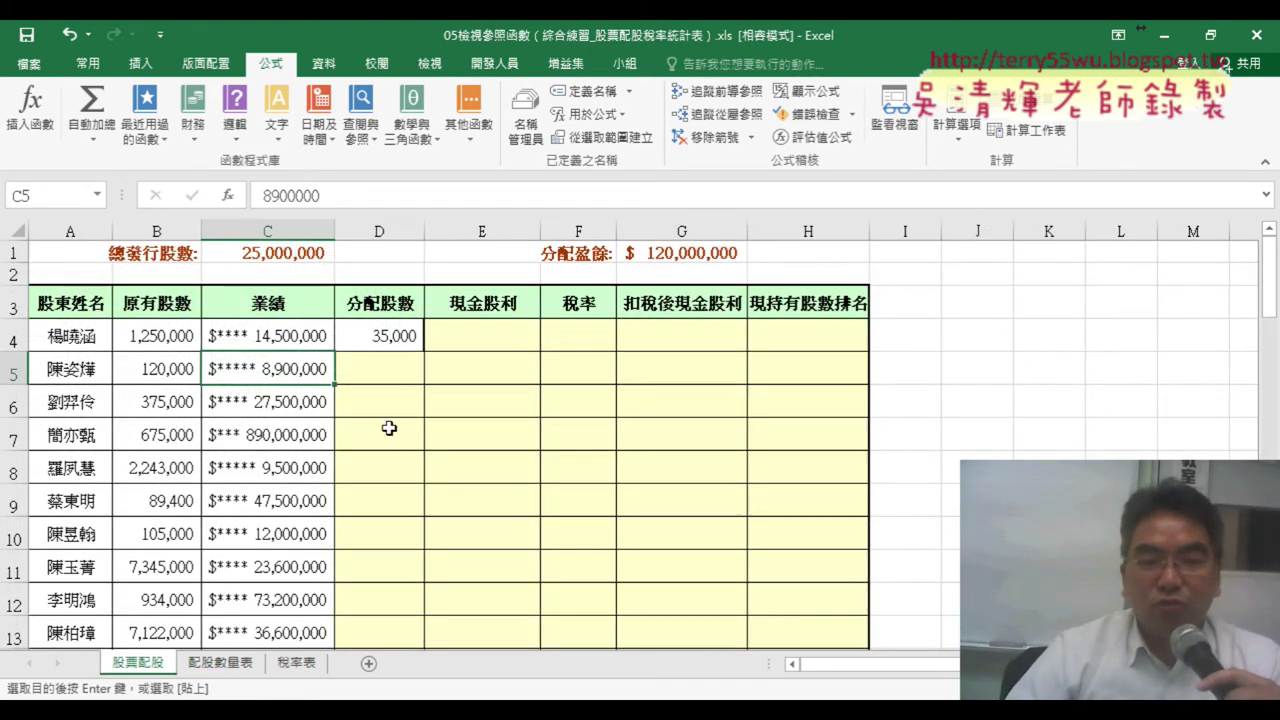
pyautogui.click(395, 367)
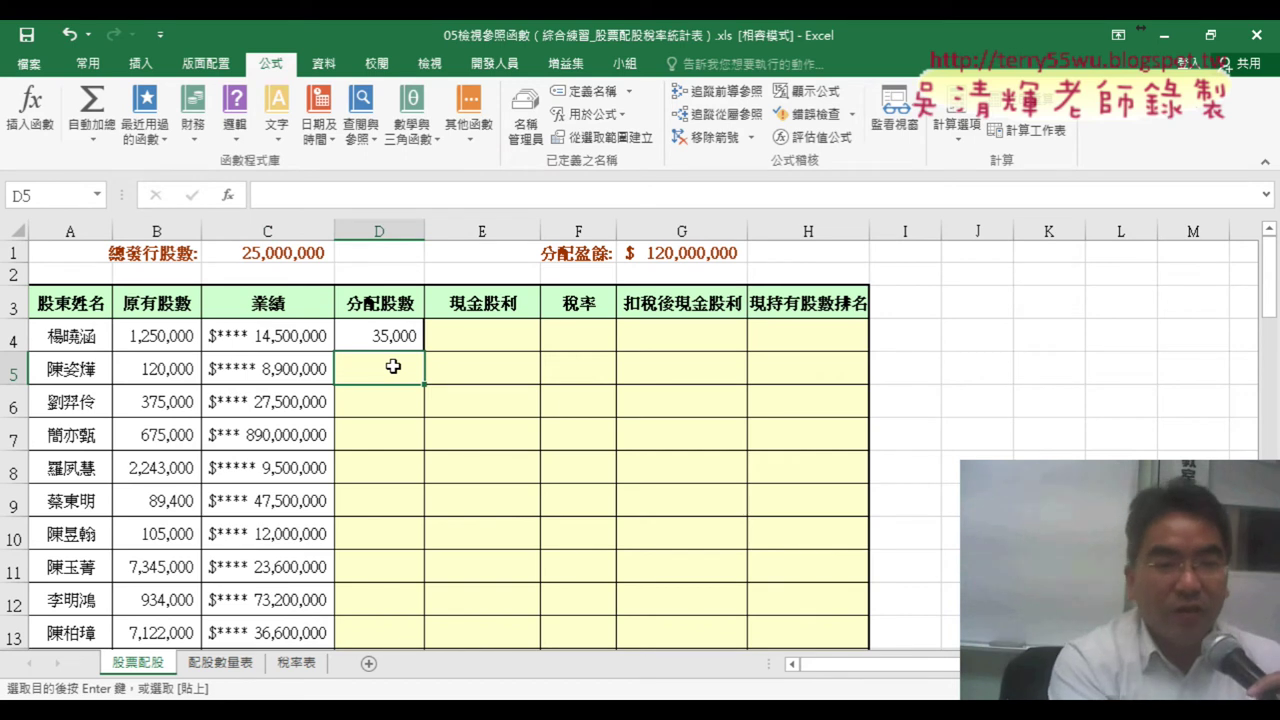
pyautogui.hotkey('ctrl', 'z')
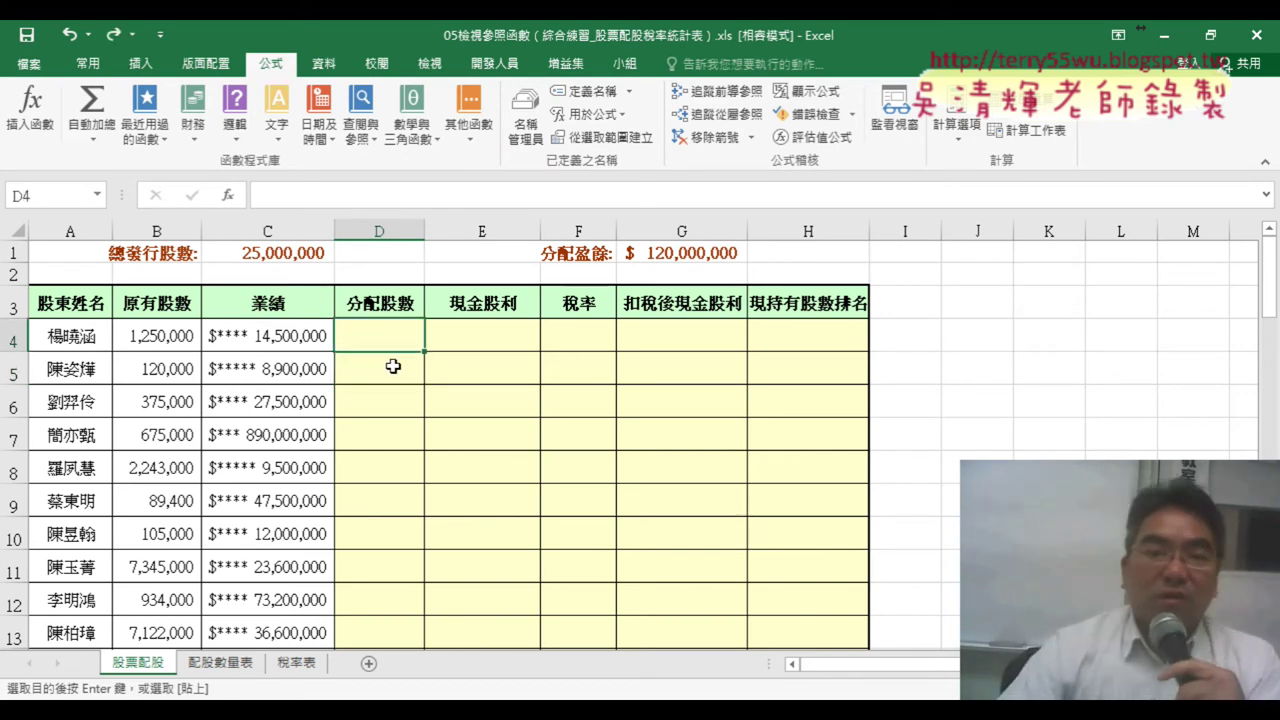
# Insert VLOOKUP into D4 from the 檢視與參照 function category
pyautogui.click(229, 196)
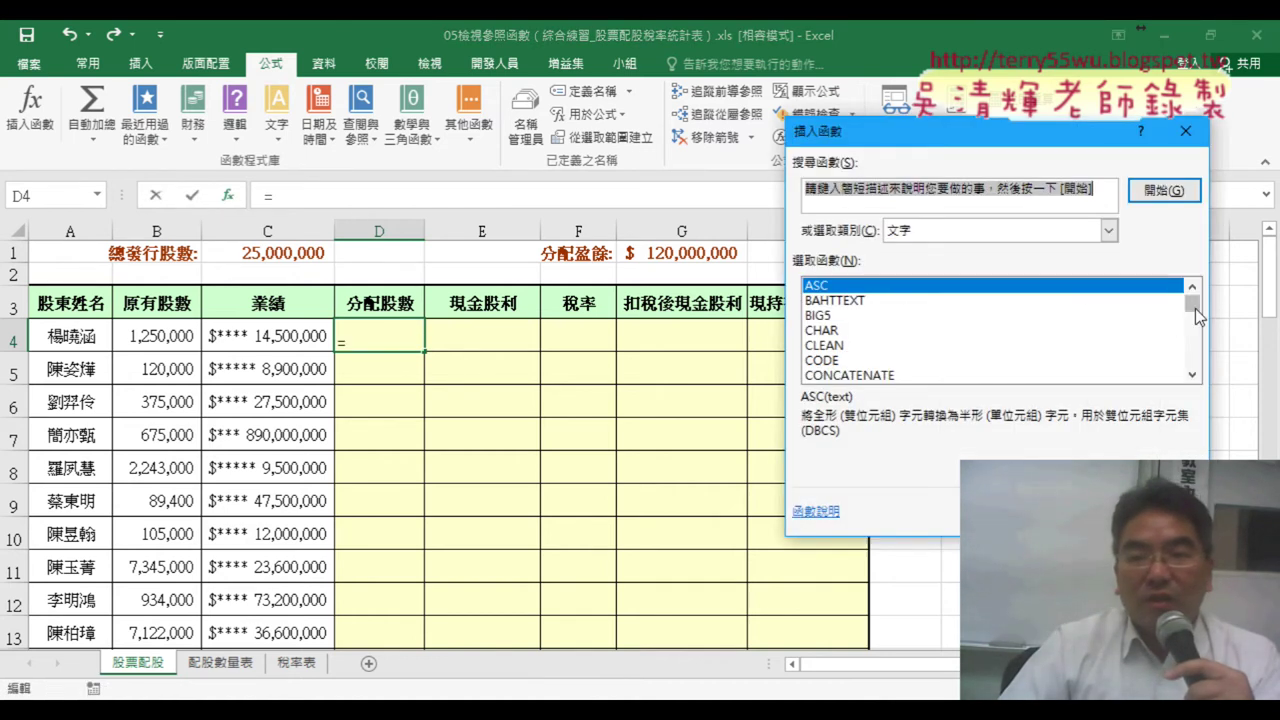
pyautogui.click(1043, 234)
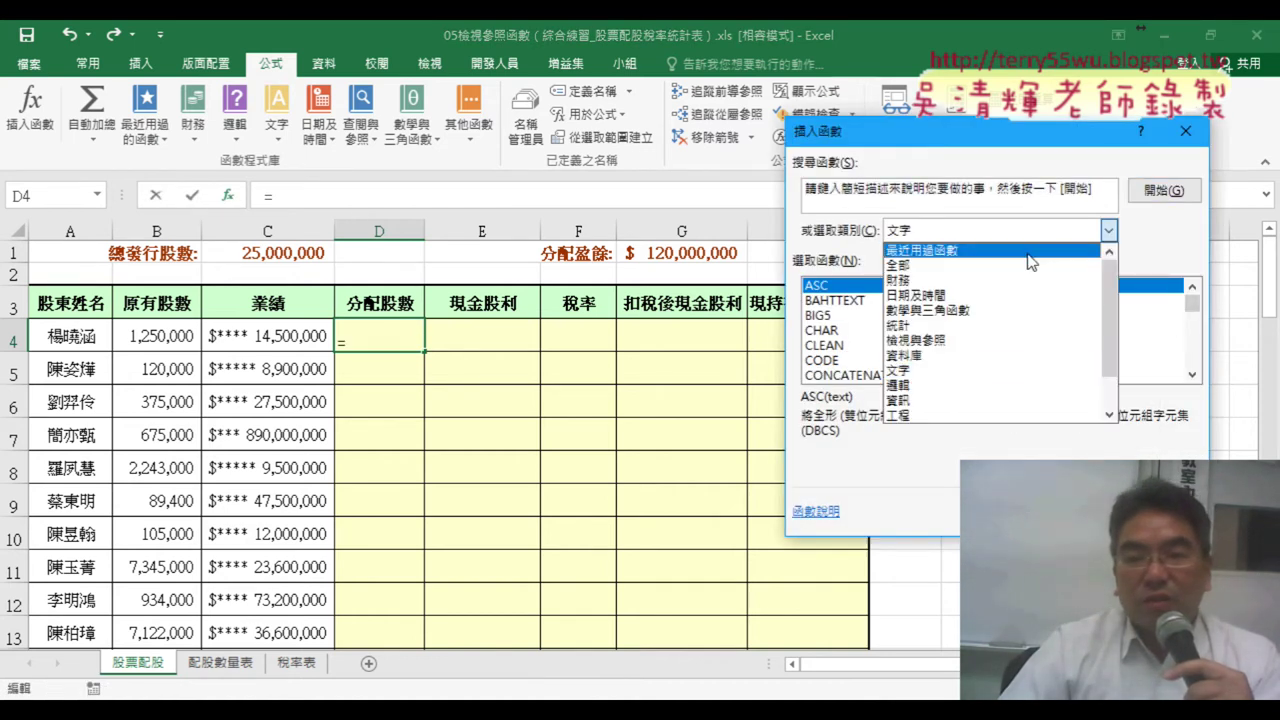
pyautogui.click(999, 342)
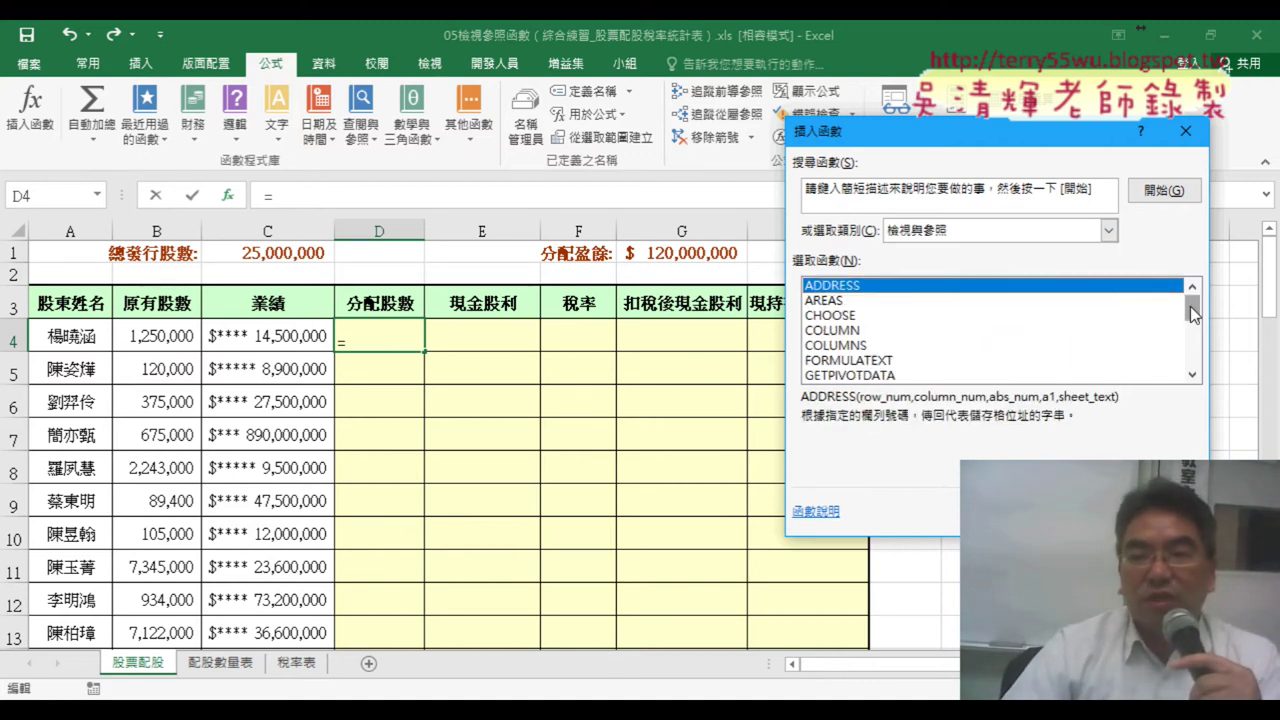
pyautogui.moveTo(1193, 314); pyautogui.dragTo(1193, 362)
pyautogui.doubleClick(895, 375)
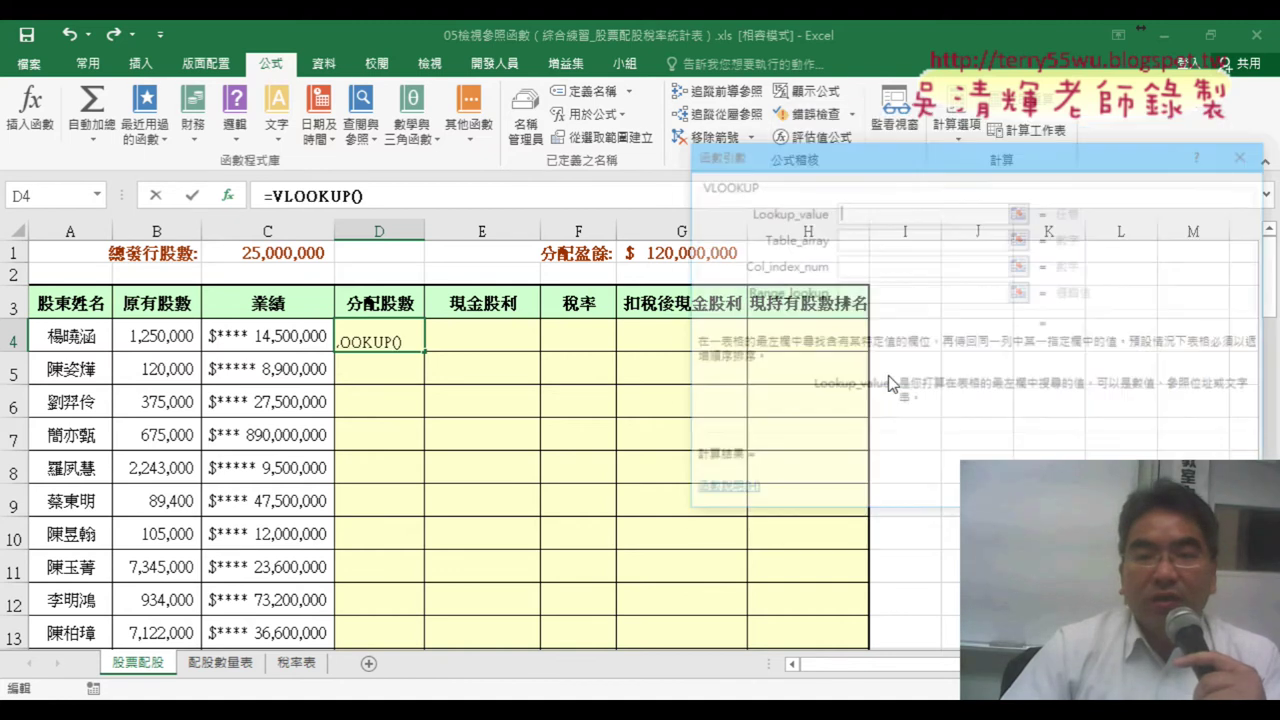
# Set VLOOKUP's lookup value to C4 and its table array to the named range 配股數量表
pyautogui.click(268, 336)
pyautogui.click(875, 238)
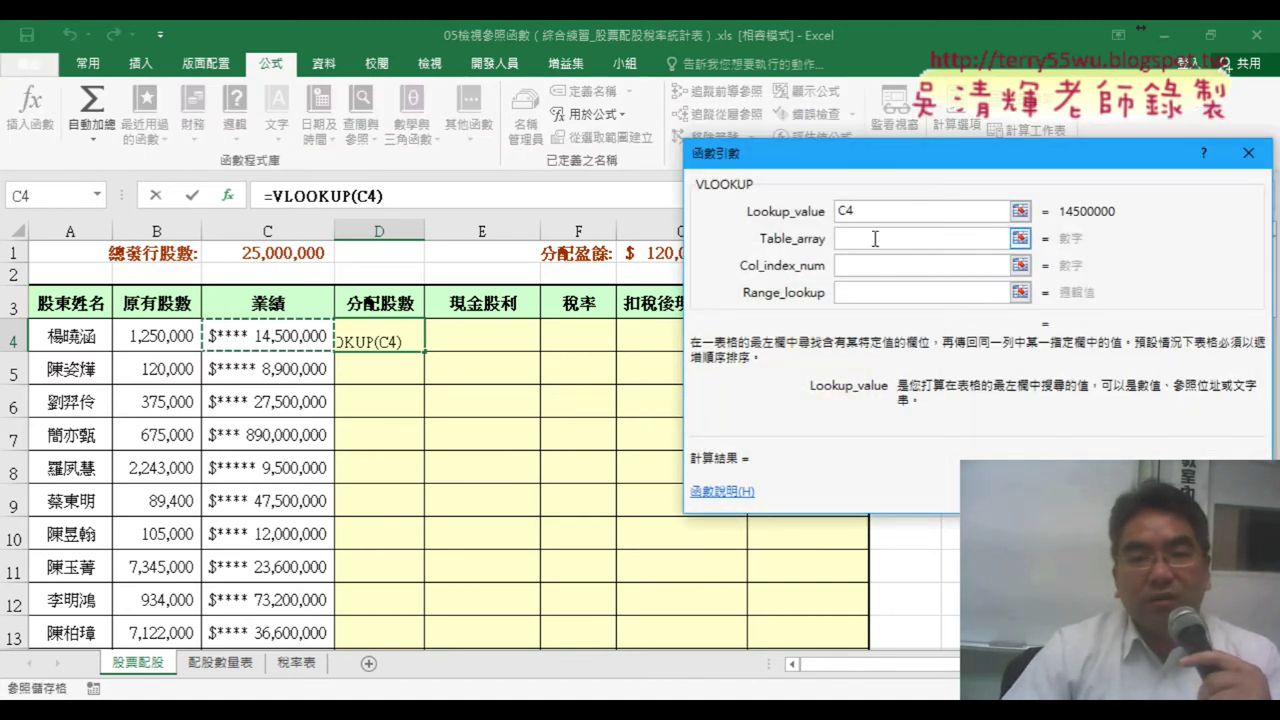
pyautogui.press('F3')
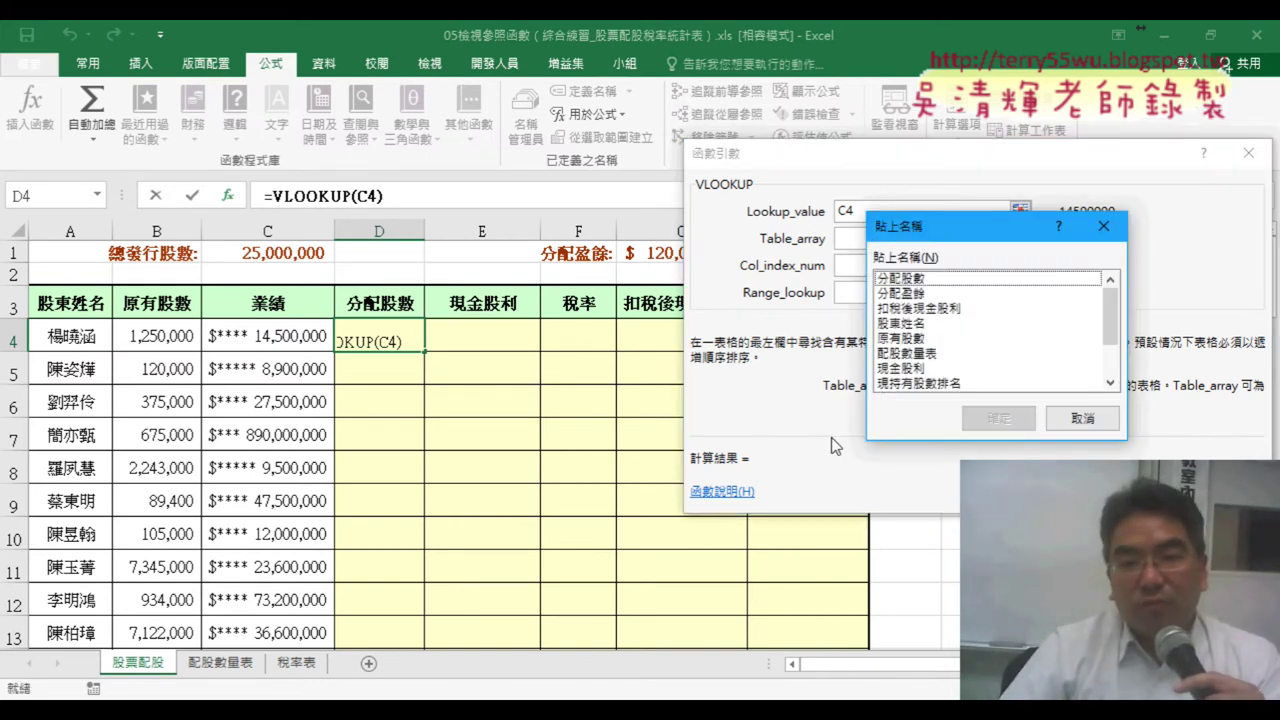
pyautogui.doubleClick(935, 355)
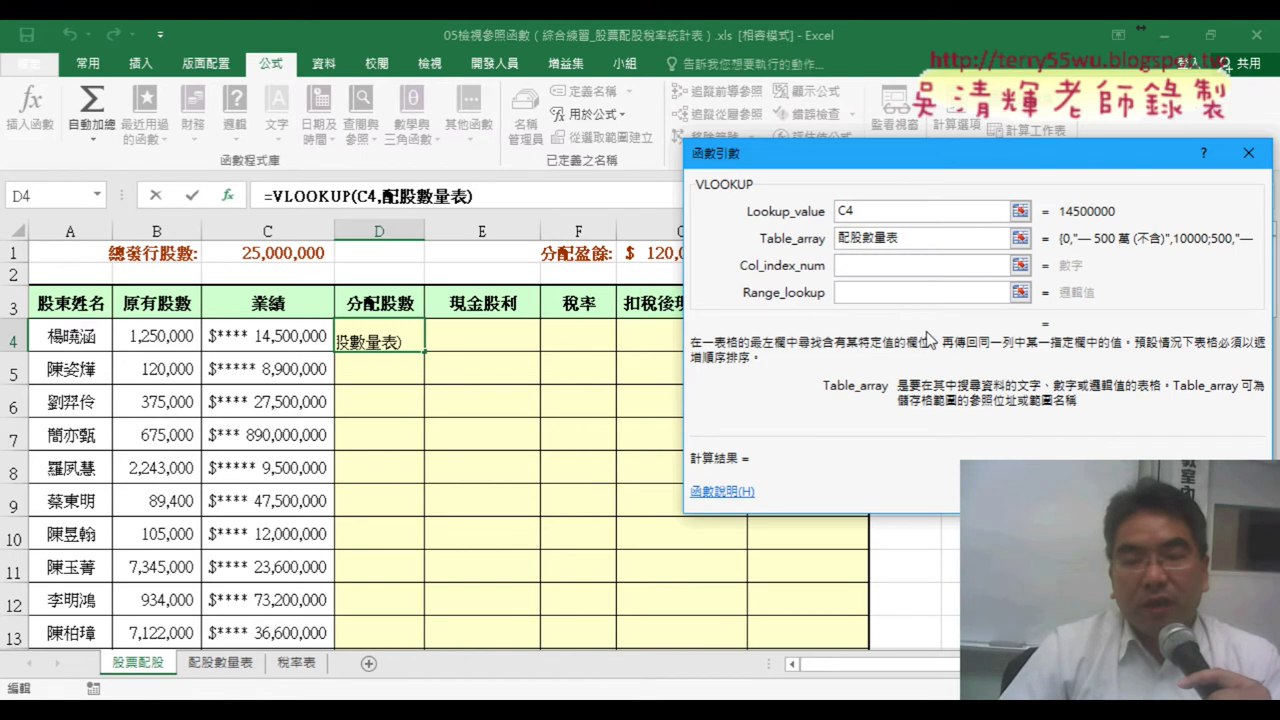
pyautogui.click(882, 268)
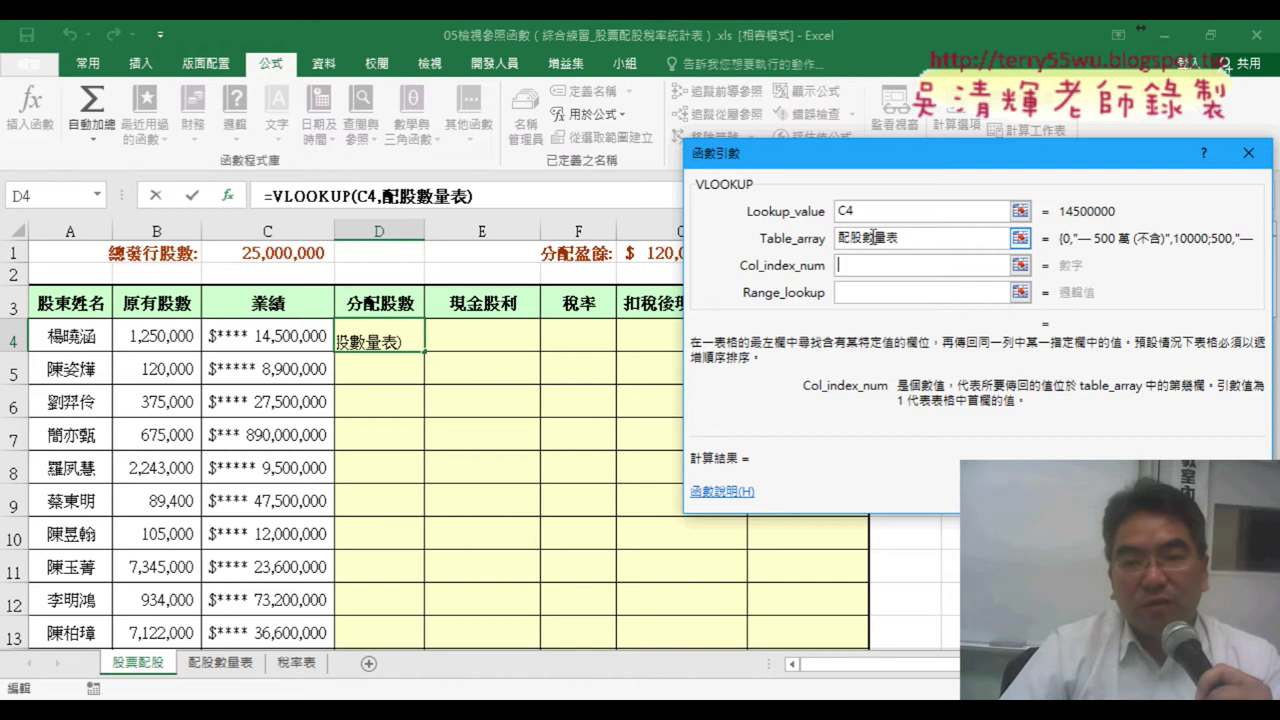
pyautogui.click(921, 239)
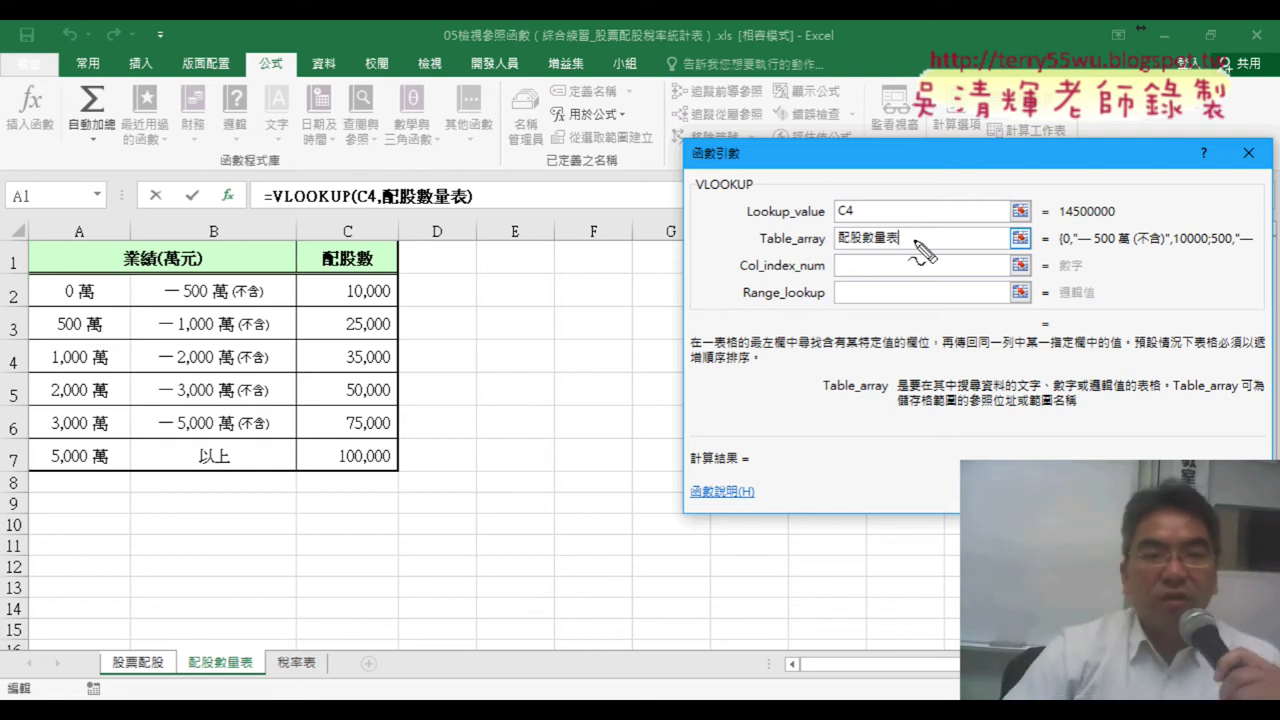
# Mark up the VLOOKUP Lookup_value C4 and Table_array 配股數量表 arguments with the pen
pyautogui.moveTo(32, 276); pyautogui.dragTo(30, 470)
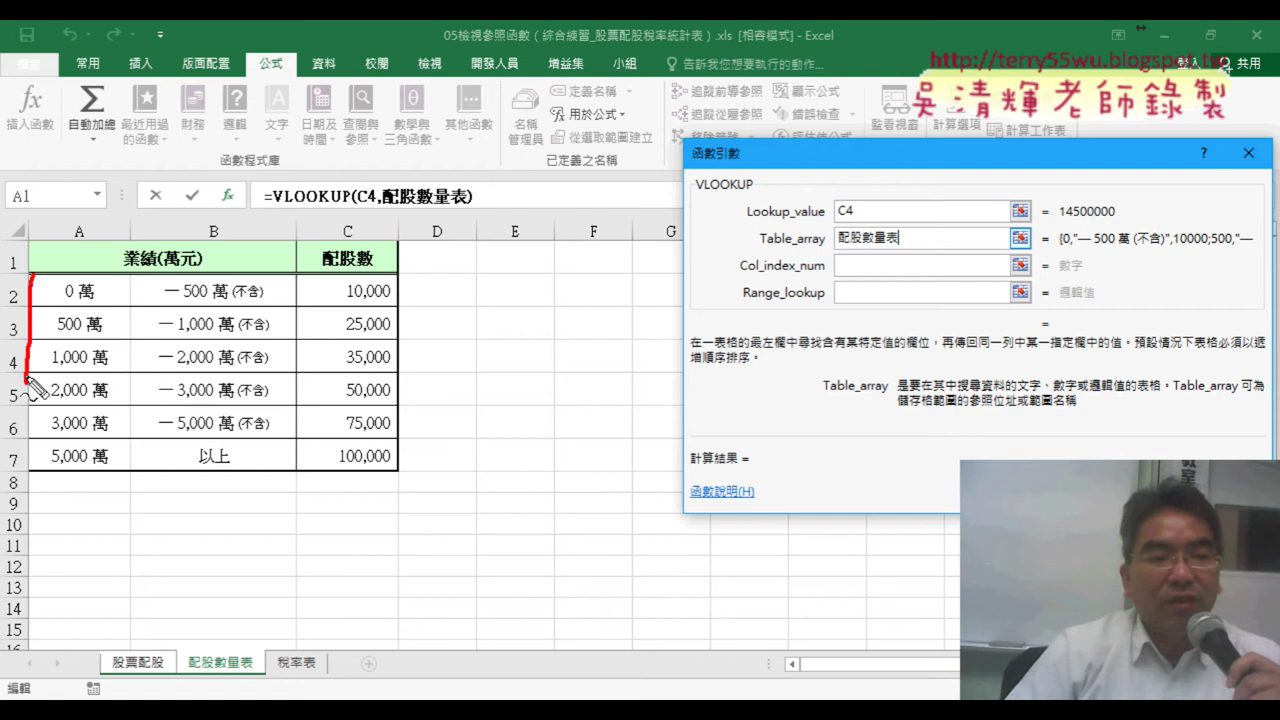
pyautogui.moveTo(40, 266); pyautogui.dragTo(44, 478)
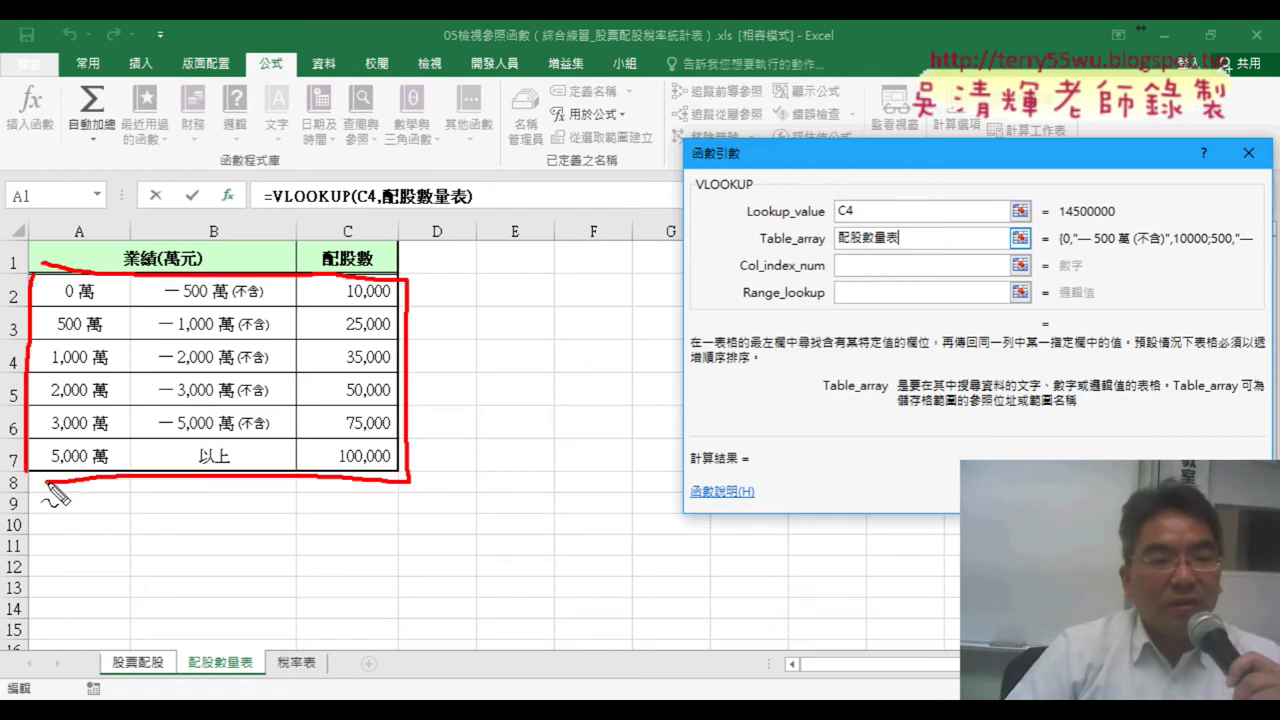
pyautogui.moveTo(98, 177); pyautogui.dragTo(90, 238)
pyautogui.moveTo(230, 195); pyautogui.dragTo(263, 215)
pyautogui.moveTo(357, 192); pyautogui.dragTo(367, 215)
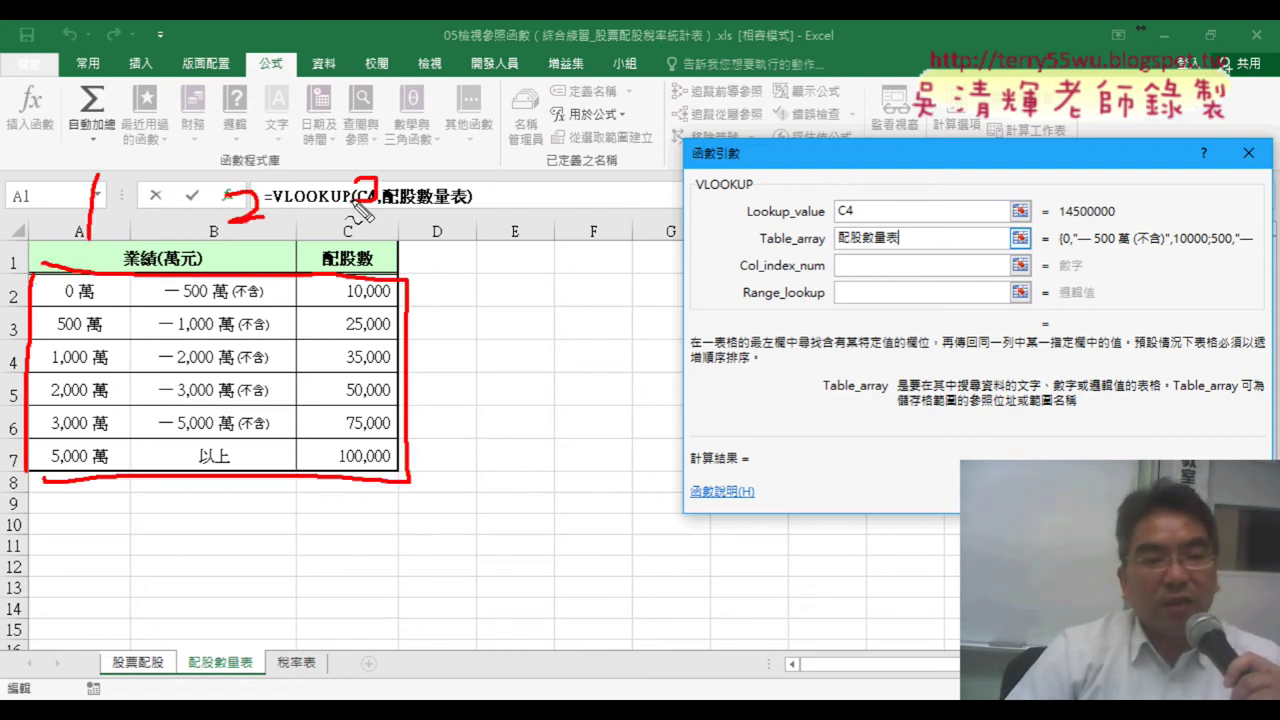
pyautogui.moveTo(355, 497); pyautogui.dragTo(410, 455)
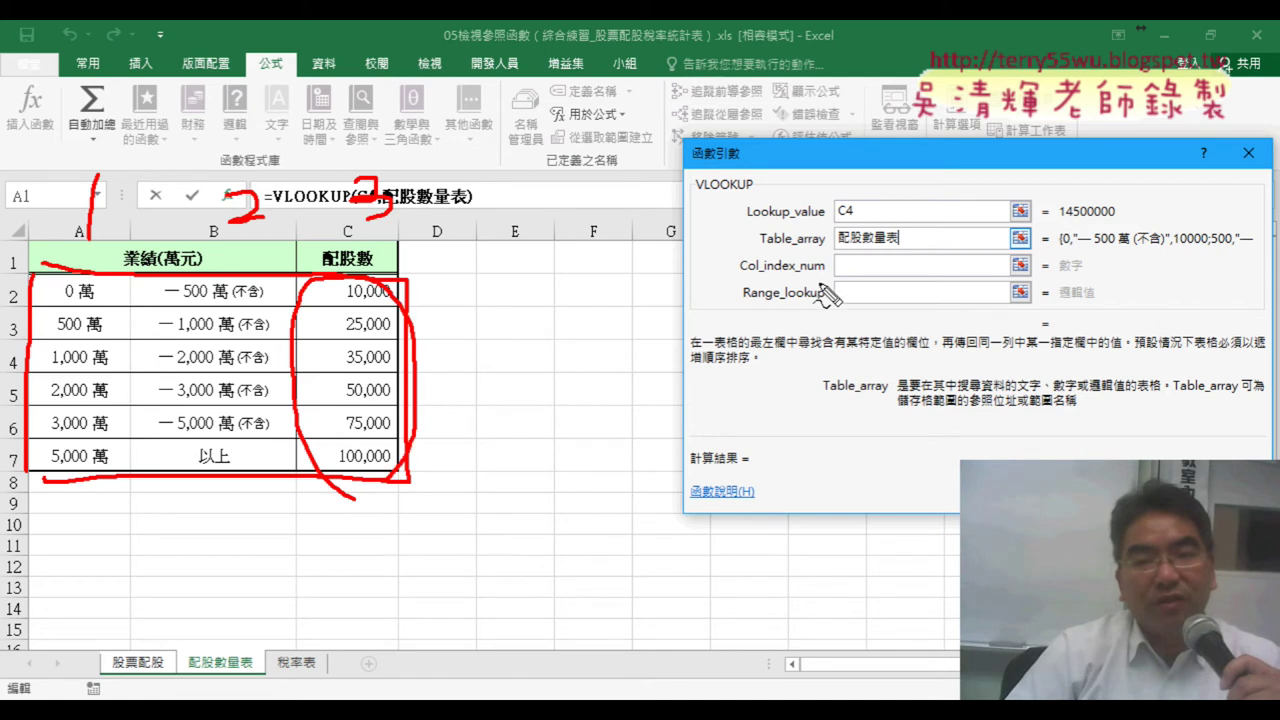
pyautogui.moveTo(838, 257); pyautogui.dragTo(836, 278)
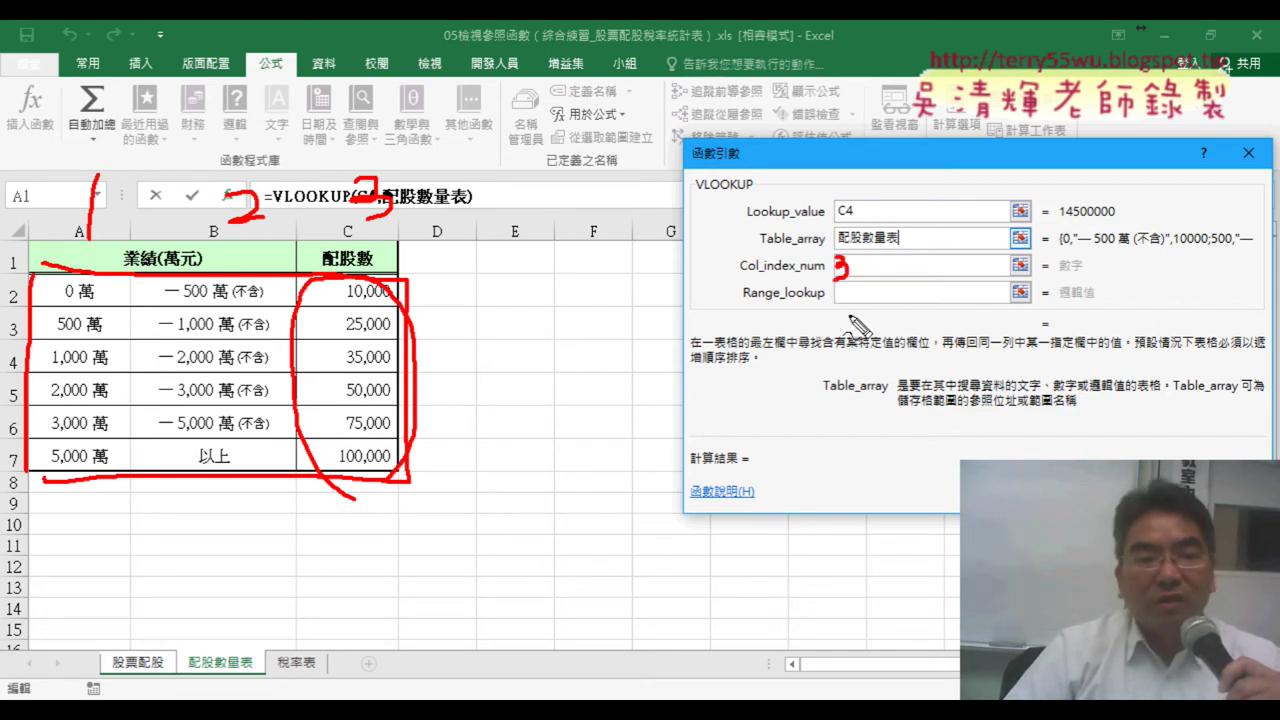
pyautogui.moveTo(846, 290); pyautogui.dragTo(842, 292)
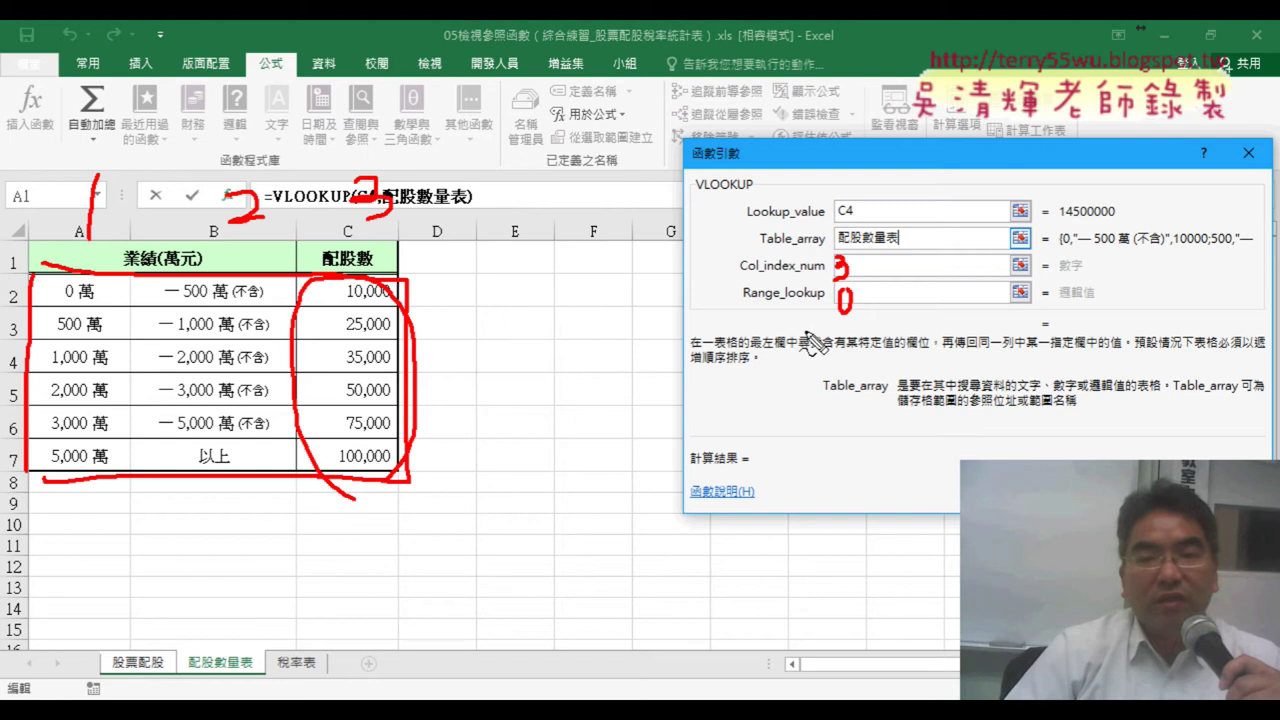
# Note that range lookup should be 1, underline 14500000 and the 500萬 threshold, then clear the ink
pyautogui.moveTo(881, 284)
pyautogui.mouseDown()
pyautogui.moveTo(880, 312)
pyautogui.moveTo(834, 324)
pyautogui.mouseUp()
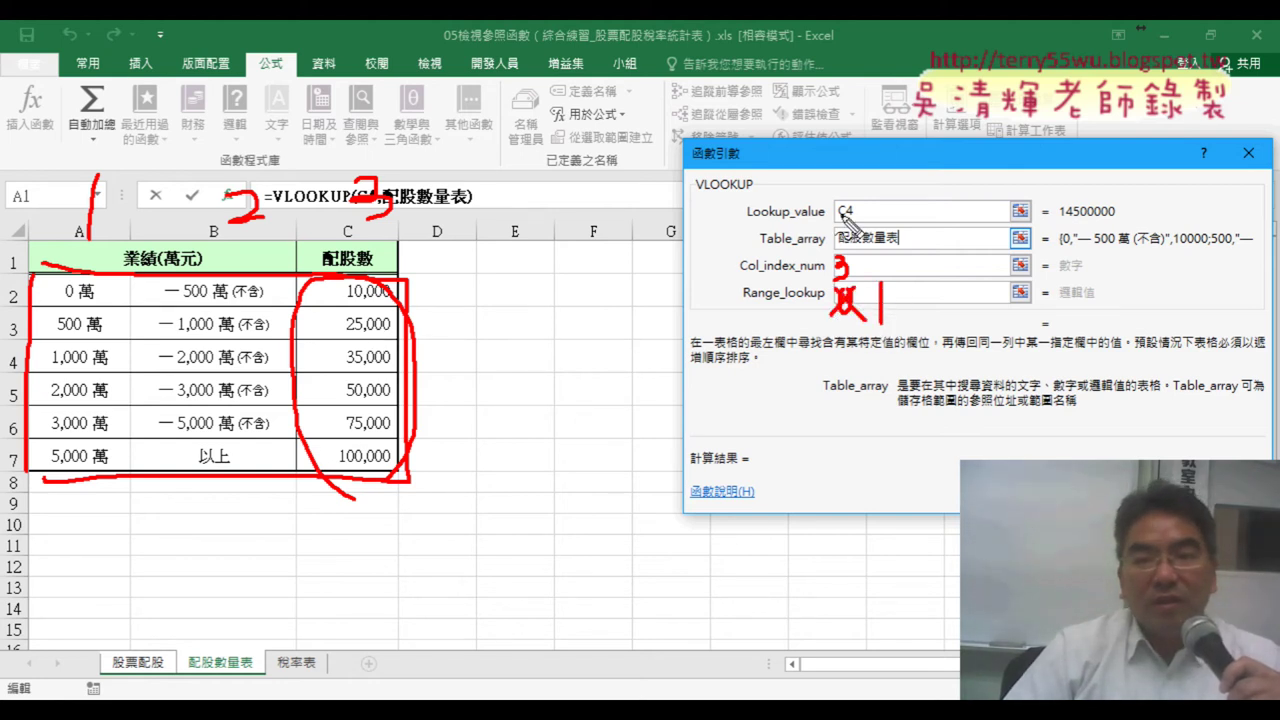
pyautogui.moveTo(1060, 219); pyautogui.dragTo(1124, 216)
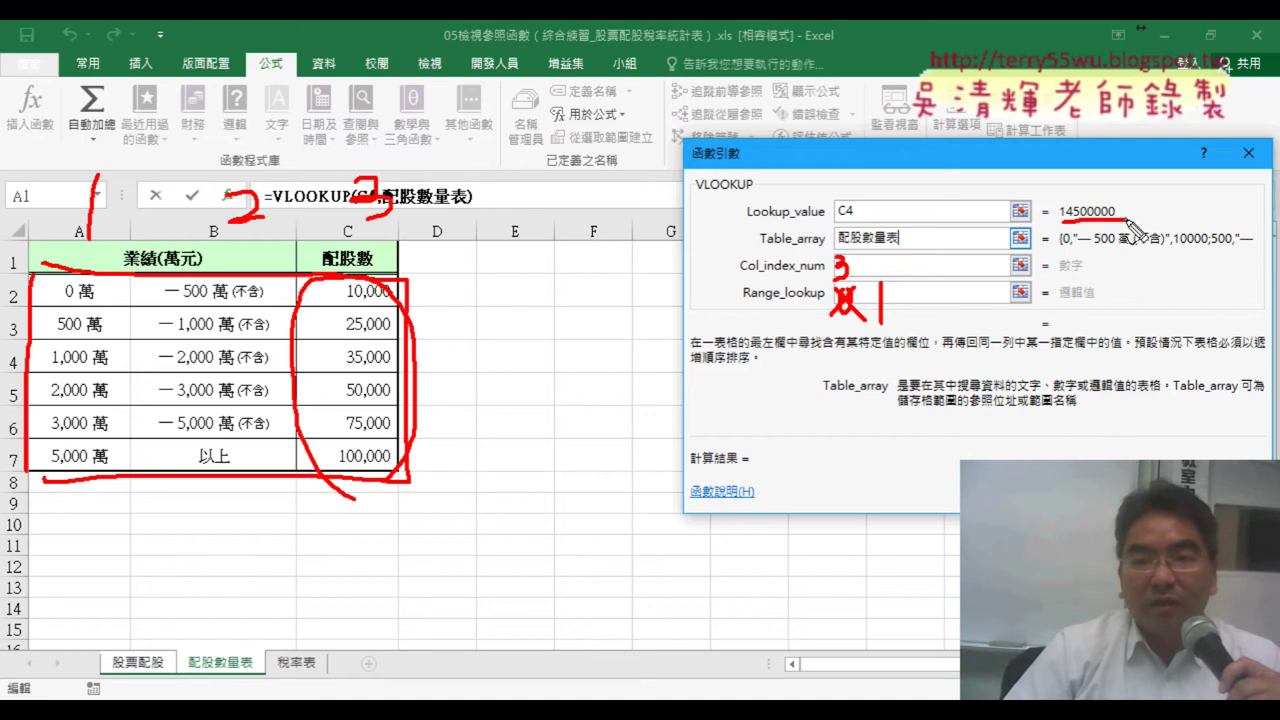
pyautogui.moveTo(58, 338); pyautogui.dragTo(118, 345)
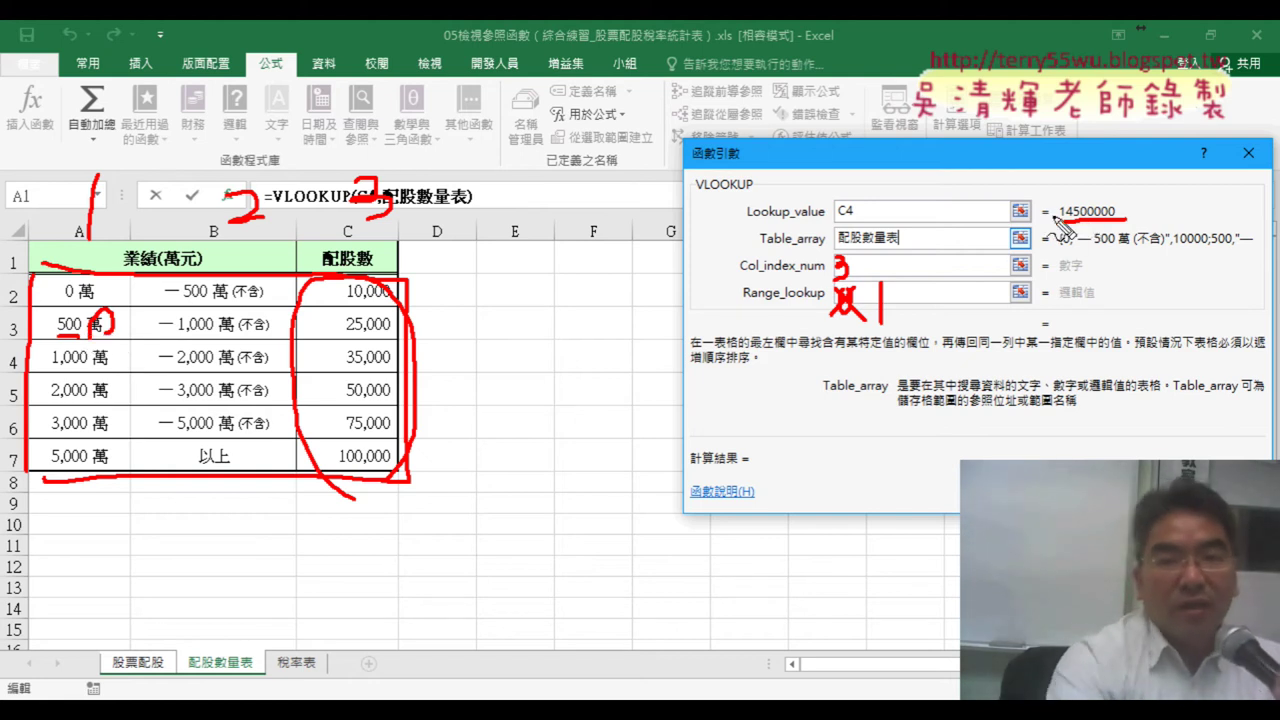
pyautogui.press('Escape')
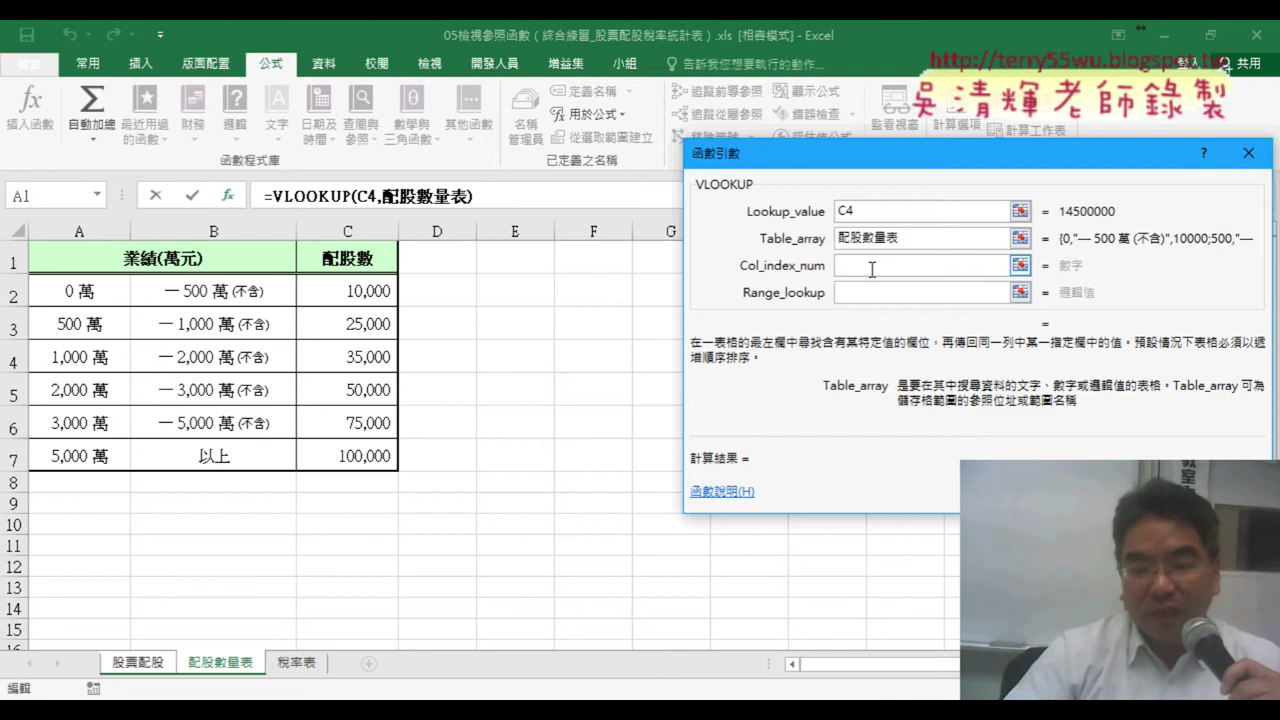
# Complete D4 as =VLOOKUP(C4/10000,配股數量表,3,1)
pyautogui.click(872, 266)
pyautogui.write('3')
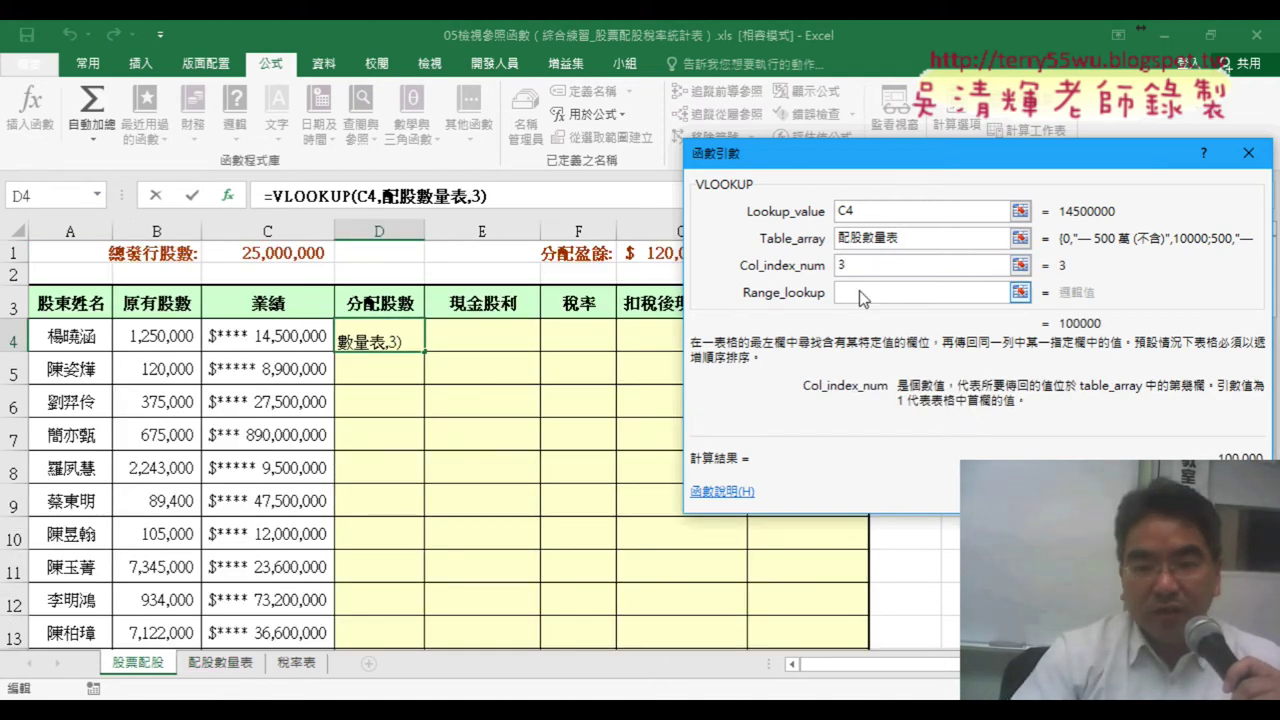
pyautogui.click(858, 291)
pyautogui.write('1')
pyautogui.click(900, 211)
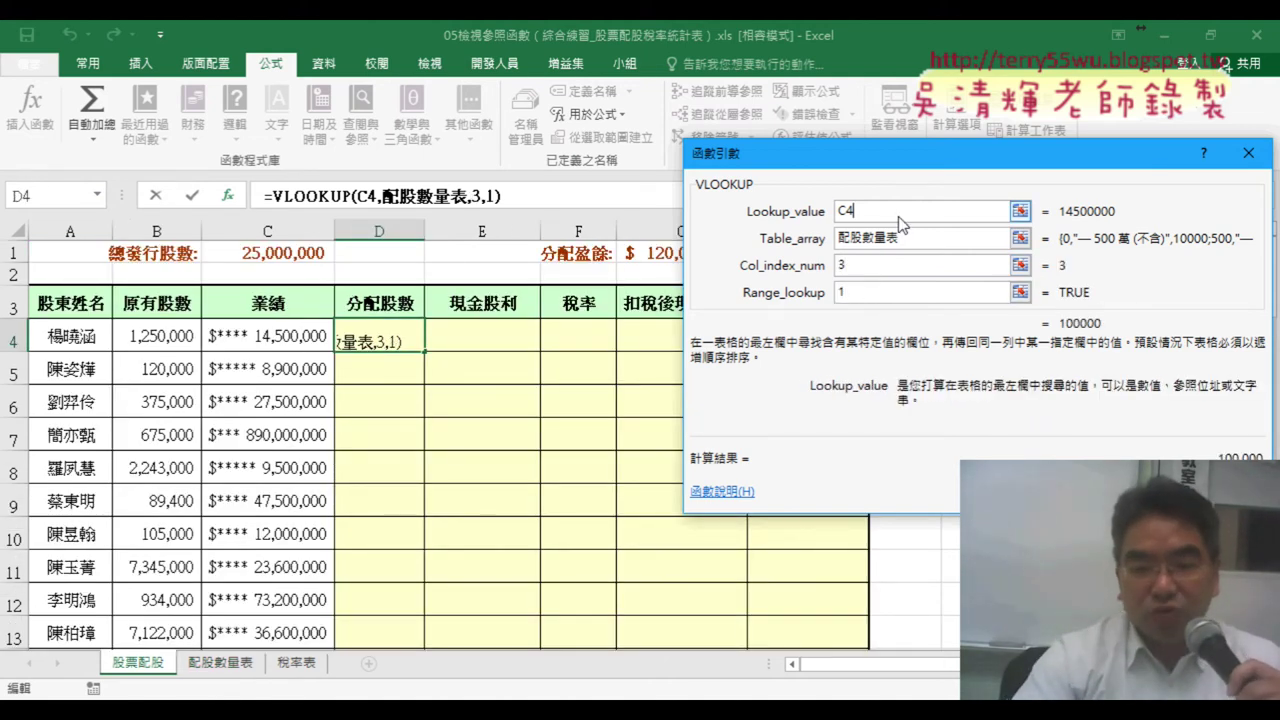
pyautogui.write('/10')
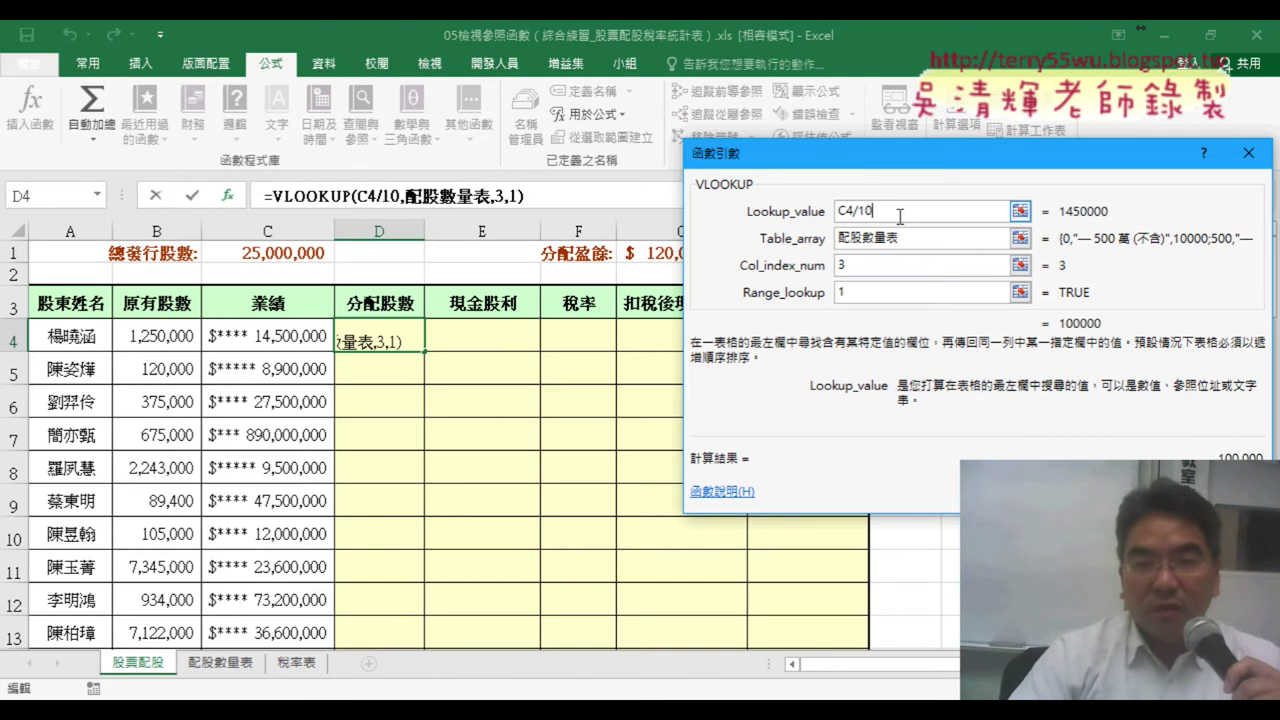
pyautogui.write('000')
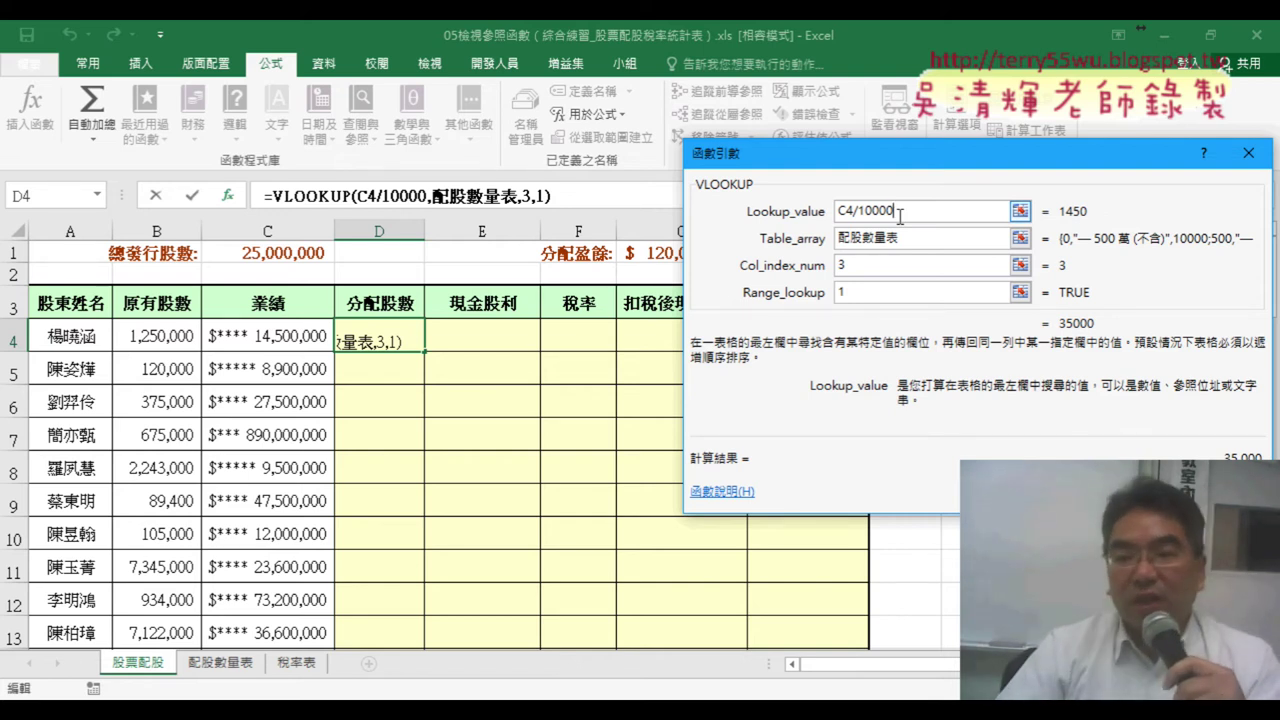
pyautogui.press('Return')
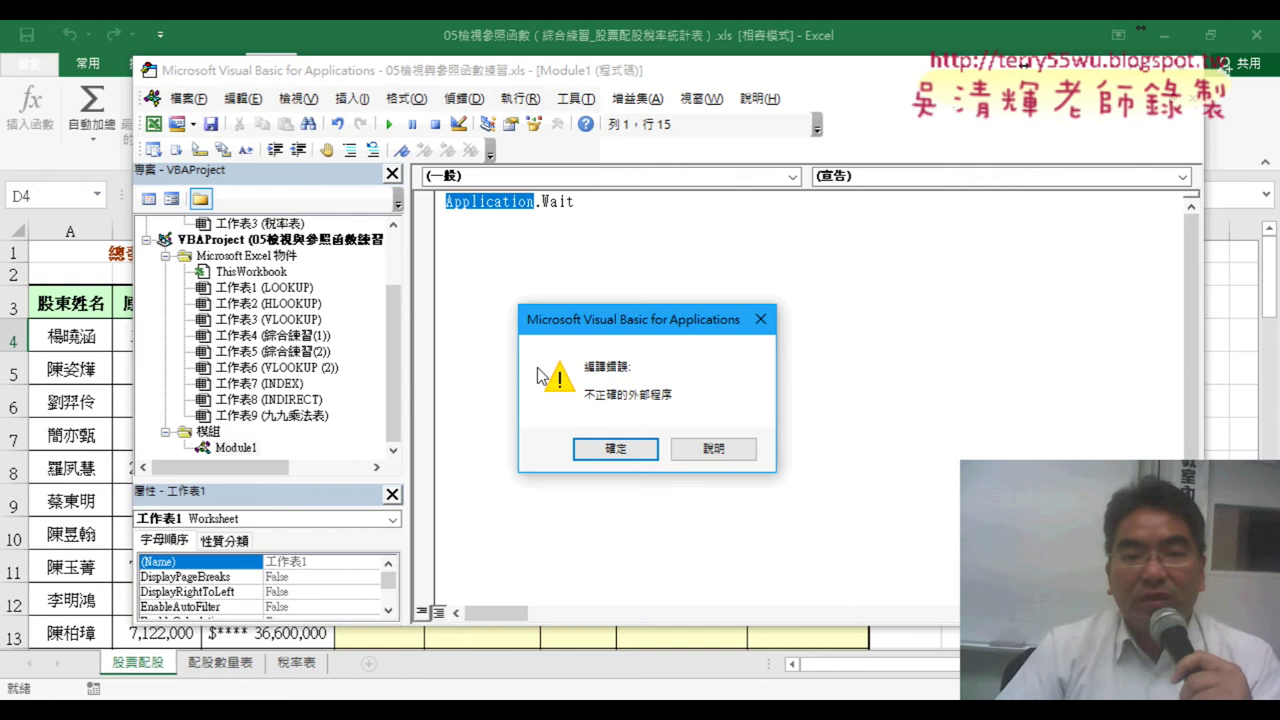
# Dismiss the VBA compile error, delete the stray Application.Wait code, and close the VBA editor
pyautogui.click(618, 452)
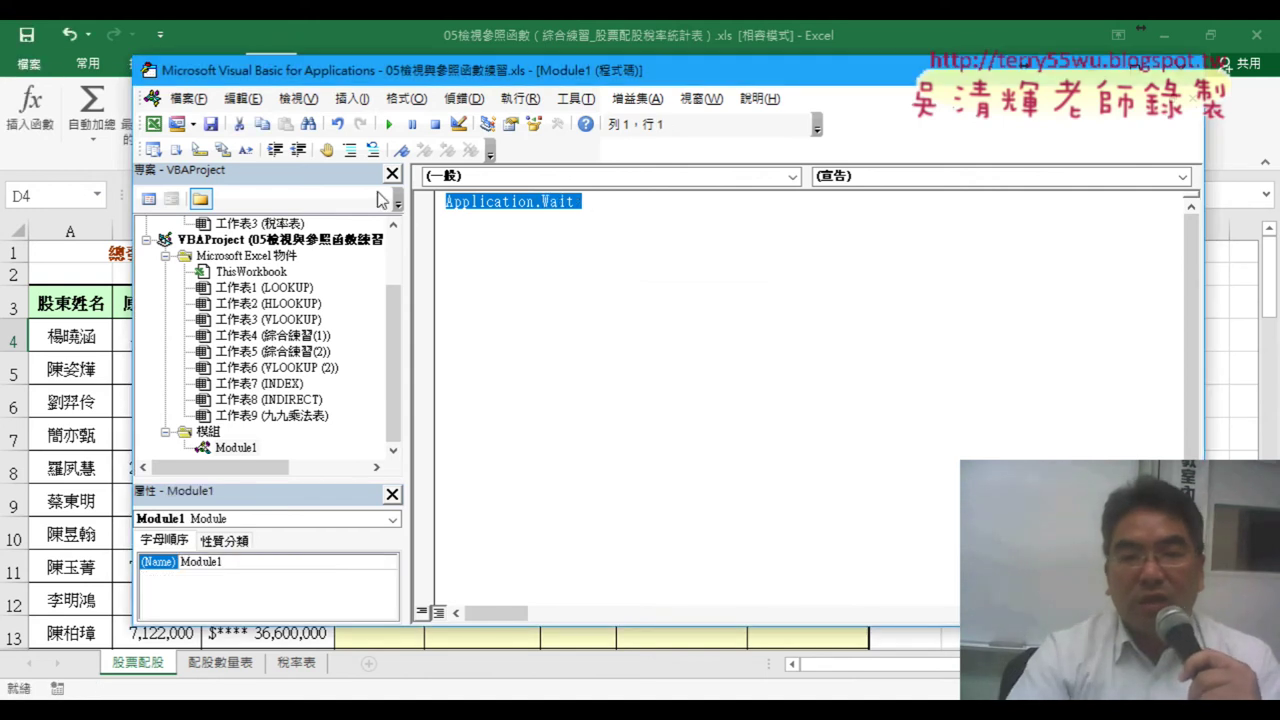
pyautogui.press('Delete')
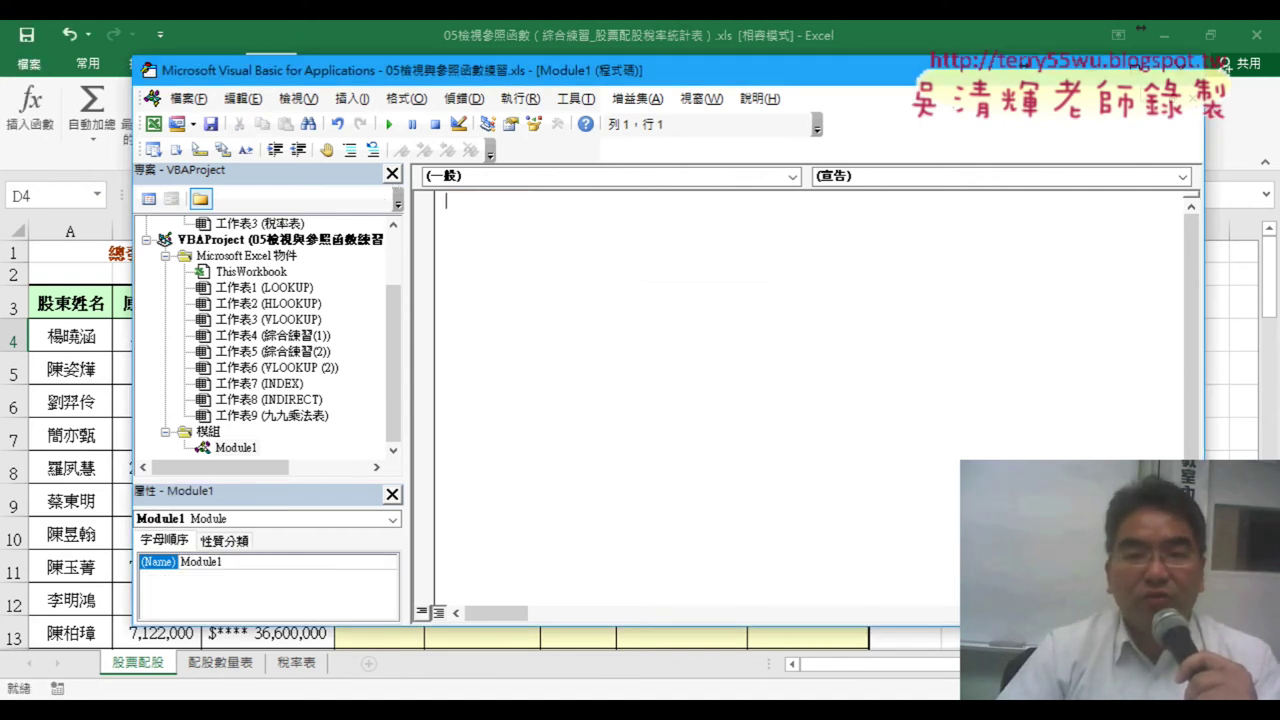
pyautogui.click(1181, 70)
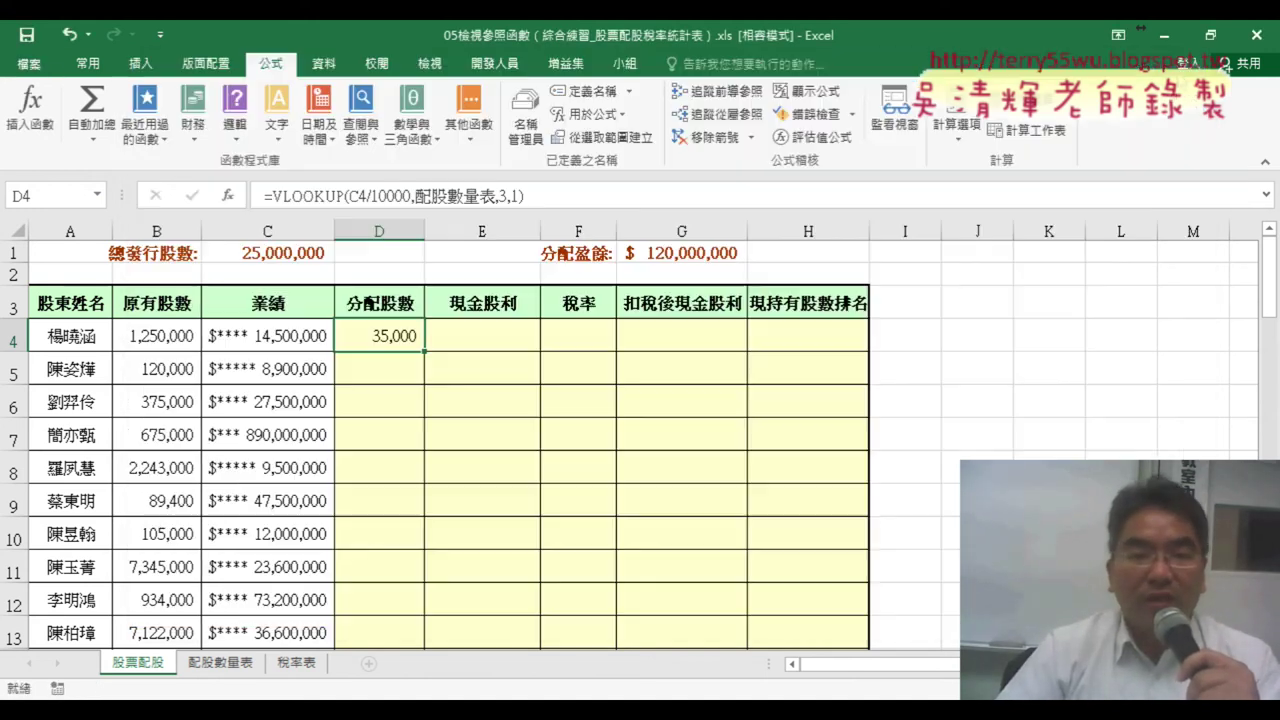
# Fill D4's formula down to D13, select E4, and switch to the exercise instructions workbook
pyautogui.doubleClick(426, 351)
pyautogui.click(505, 338)
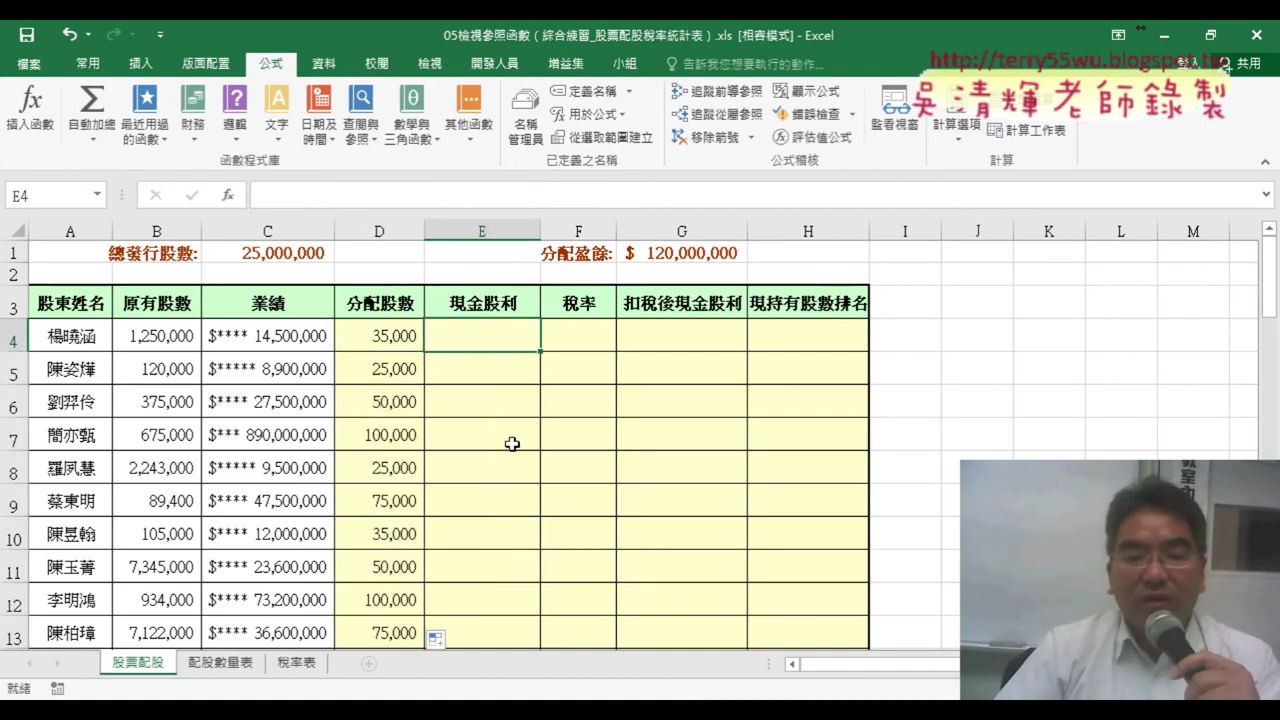
pyautogui.moveTo(505, 712)
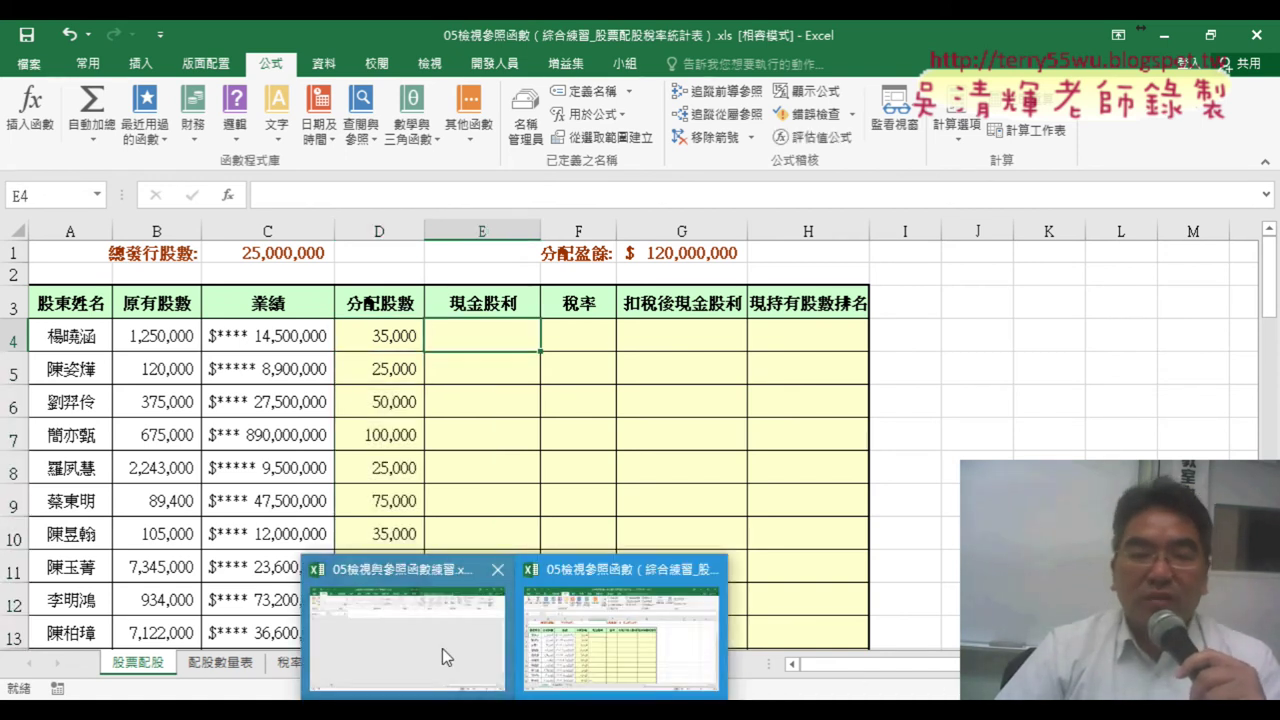
pyautogui.click(480, 618)
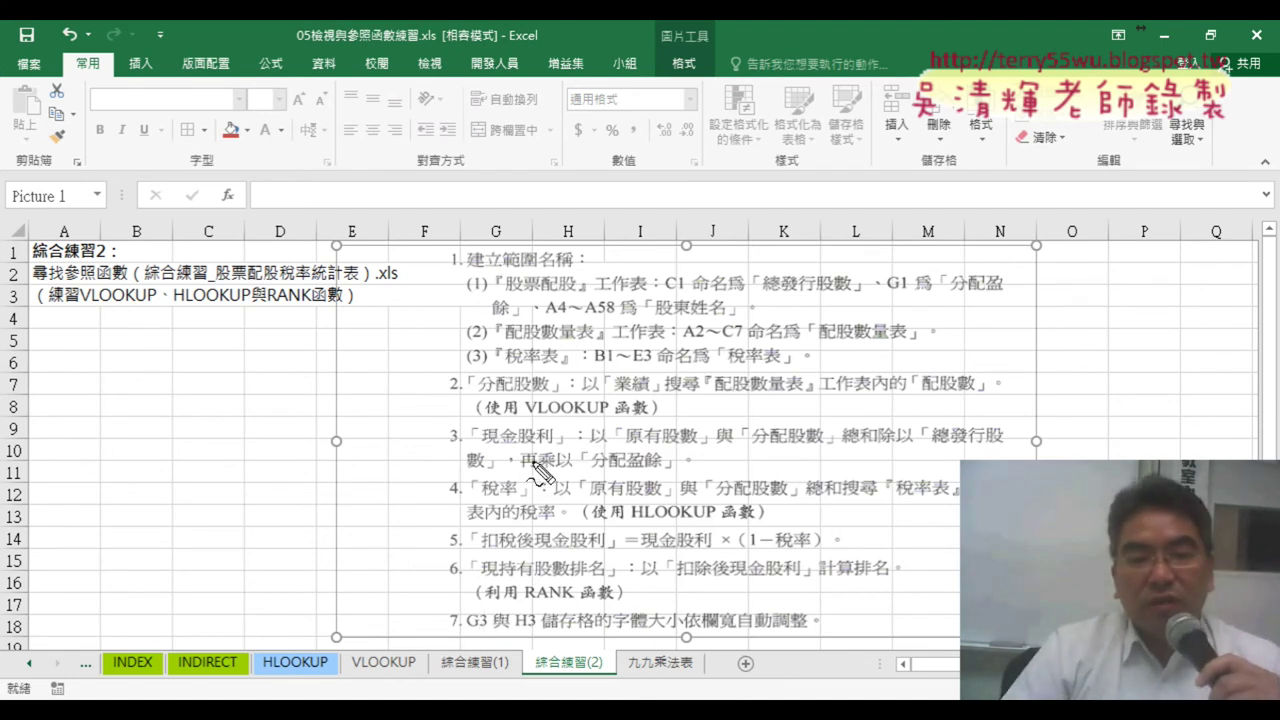
# Annotate the rule (原有股數+分配股數)/總發行股數×分配盈餘, clear the ink, and return to 股票配股
pyautogui.moveTo(485, 452); pyautogui.dragTo(566, 455)
pyautogui.moveTo(626, 449)
pyautogui.mouseDown()
pyautogui.moveTo(738, 436)
pyautogui.moveTo(725, 448)
pyautogui.mouseUp()
pyautogui.moveTo(830, 420); pyautogui.dragTo(815, 449)
pyautogui.moveTo(622, 418); pyautogui.dragTo(632, 455)
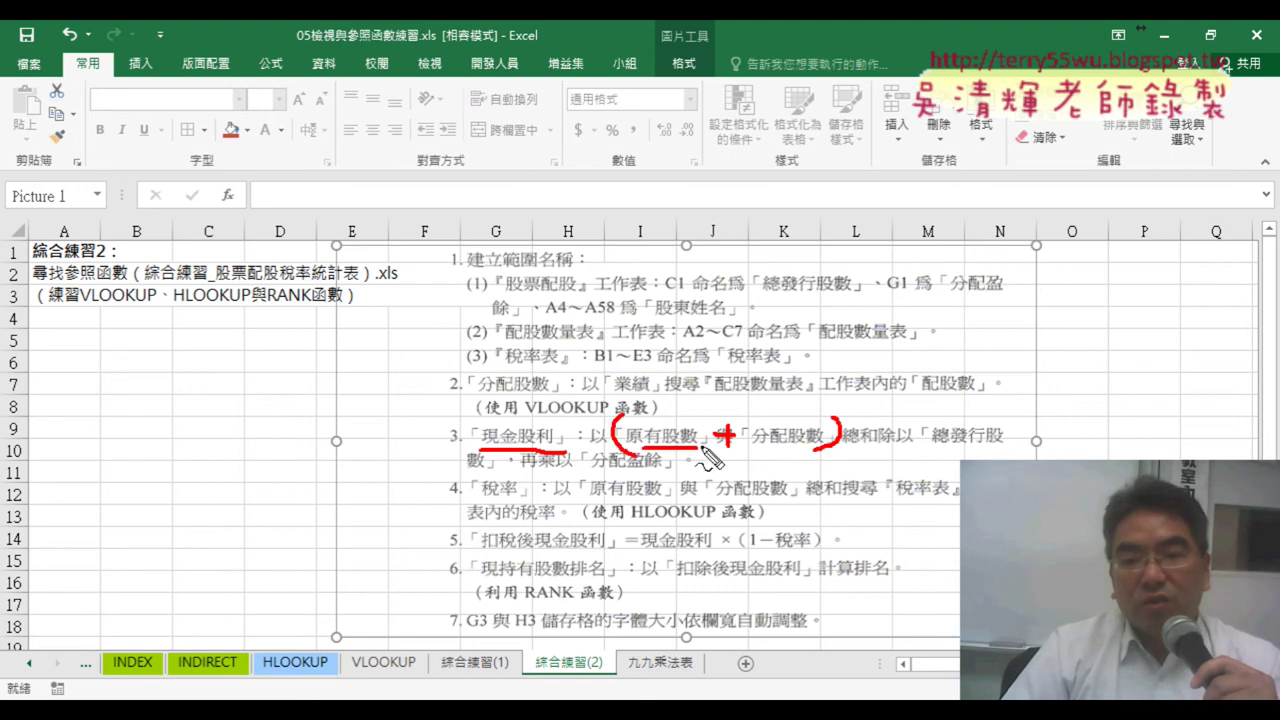
pyautogui.moveTo(905, 406); pyautogui.dragTo(875, 463)
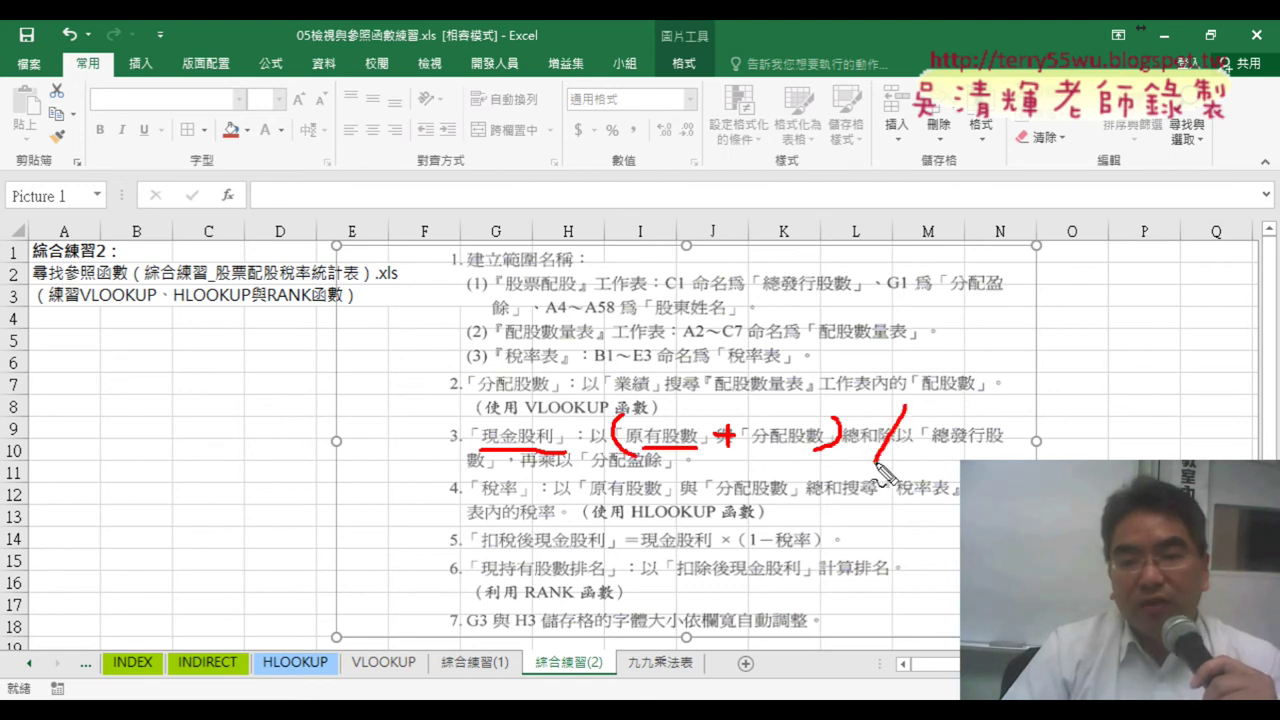
pyautogui.moveTo(570, 452); pyautogui.dragTo(540, 478)
pyautogui.moveTo(540, 452); pyautogui.dragTo(576, 479)
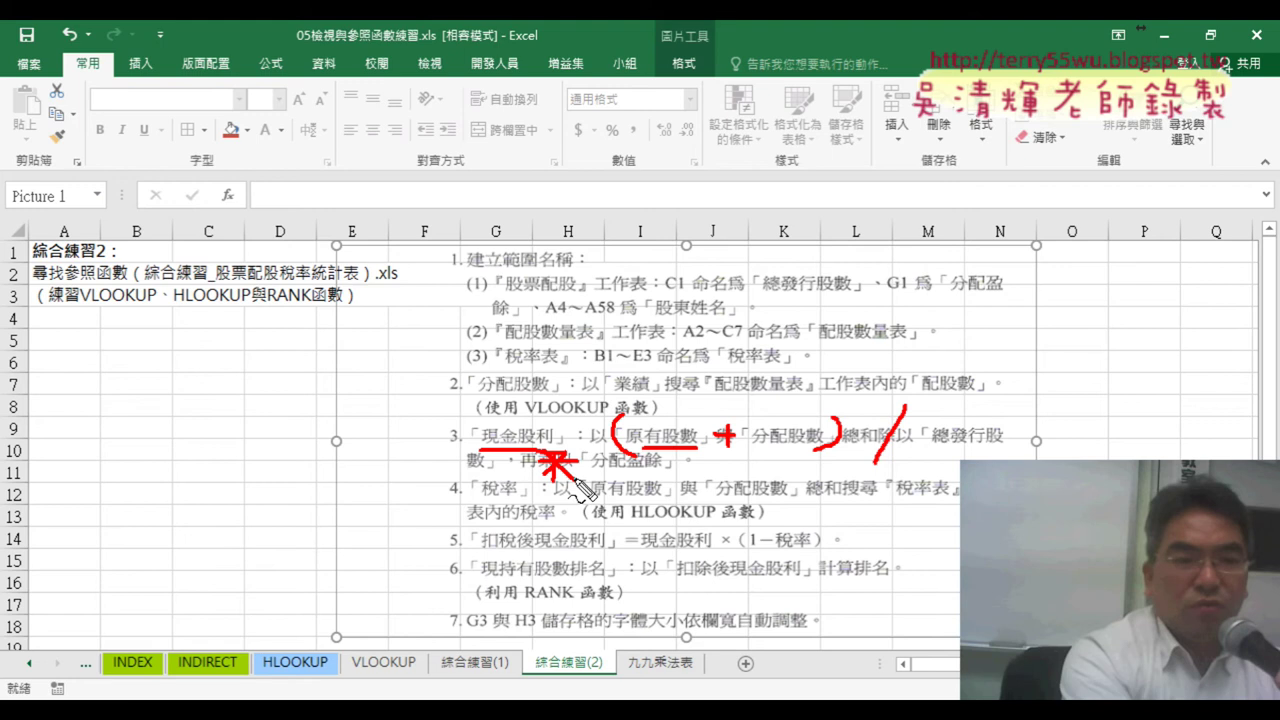
pyautogui.press('Escape')
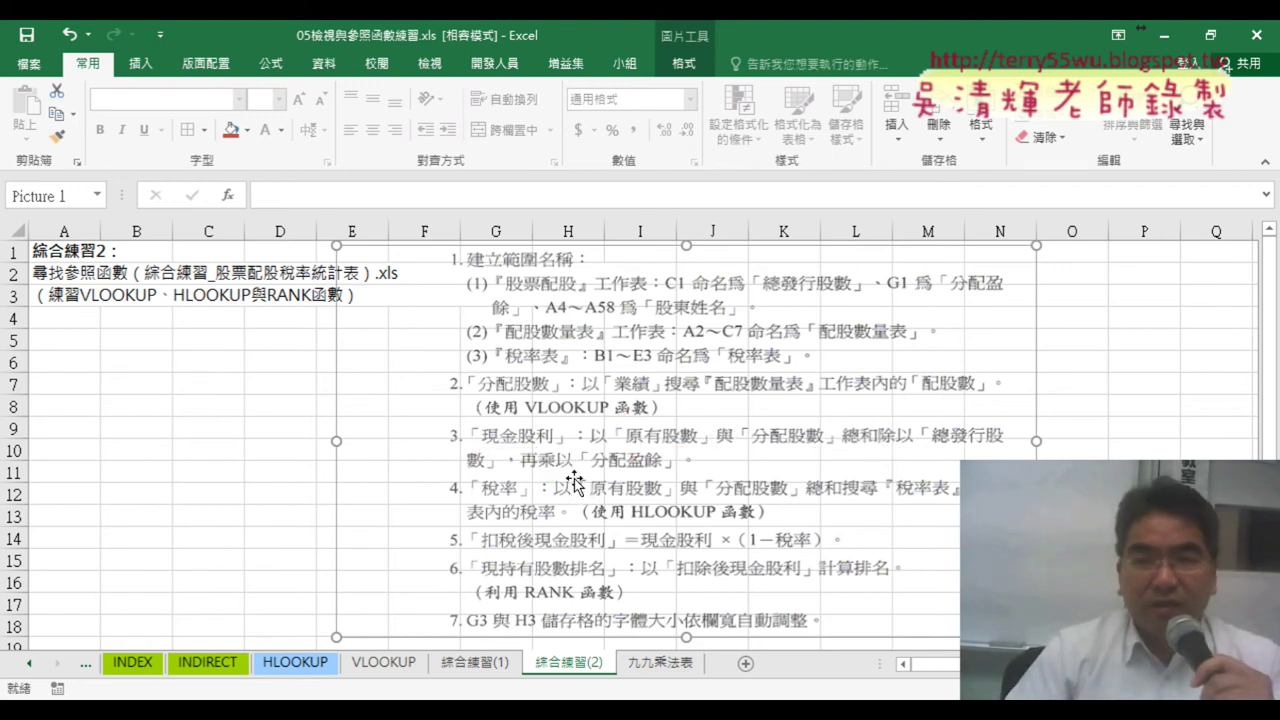
pyautogui.hotkey('ctrl', 'Tab')
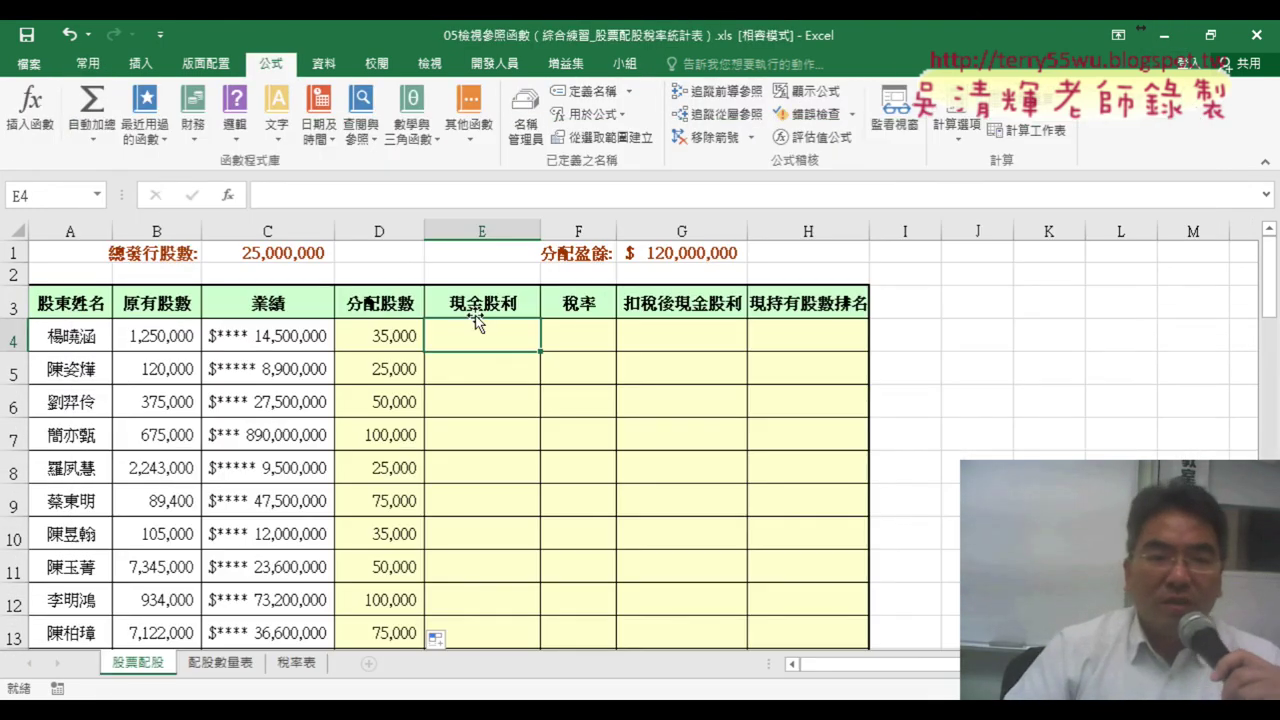
# Start E4 with the bracketed name sum (原有股數+分配股數) using Paste Name
pyautogui.write('=')
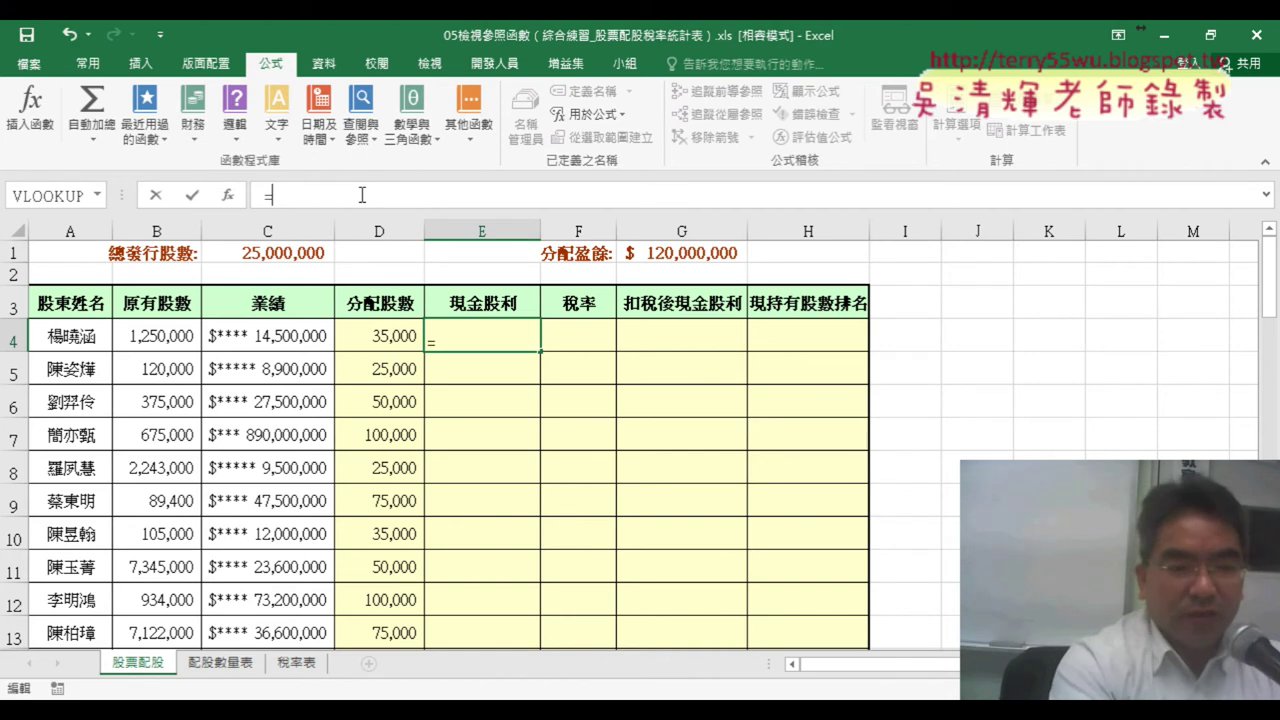
pyautogui.press('F3')
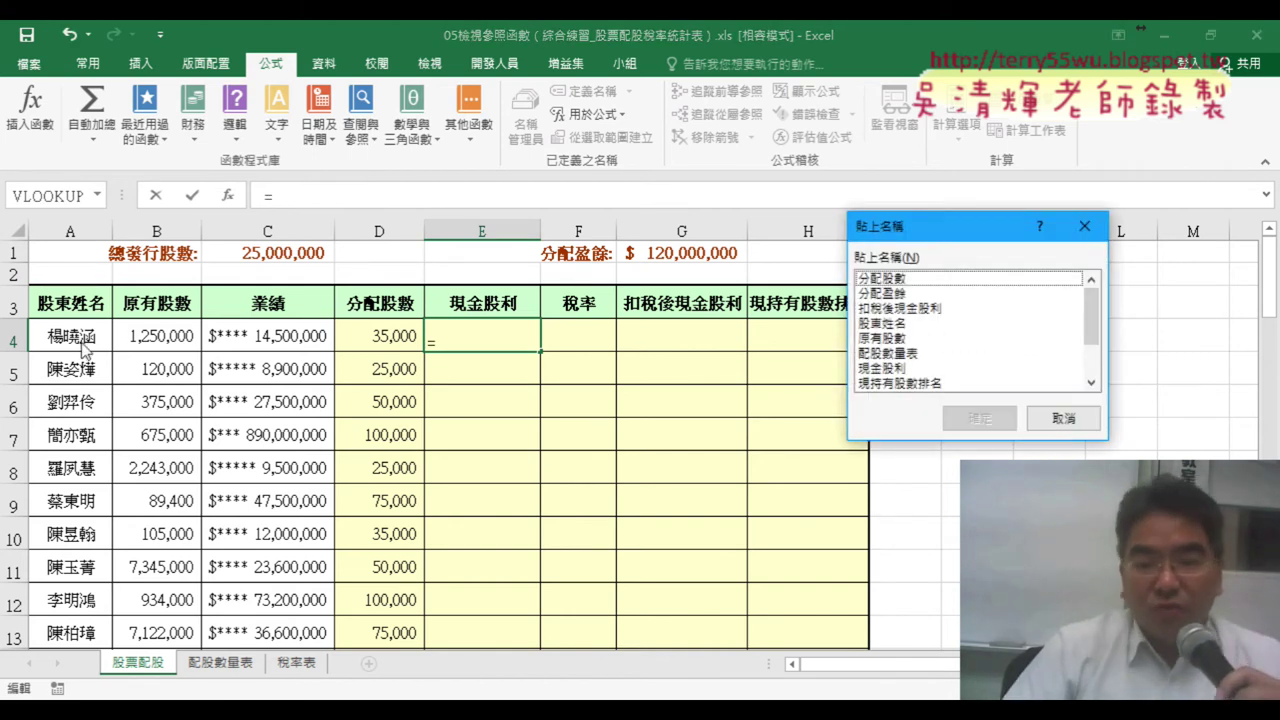
pyautogui.doubleClick(895, 338)
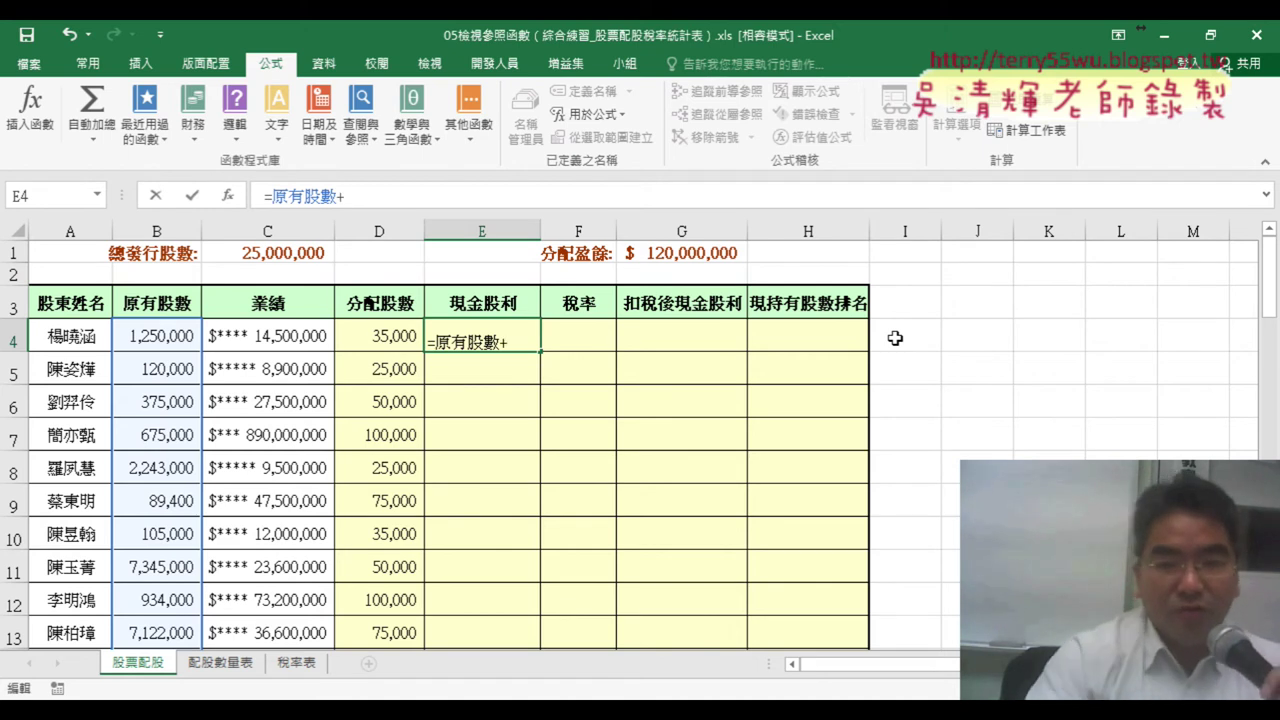
pyautogui.press('F3')
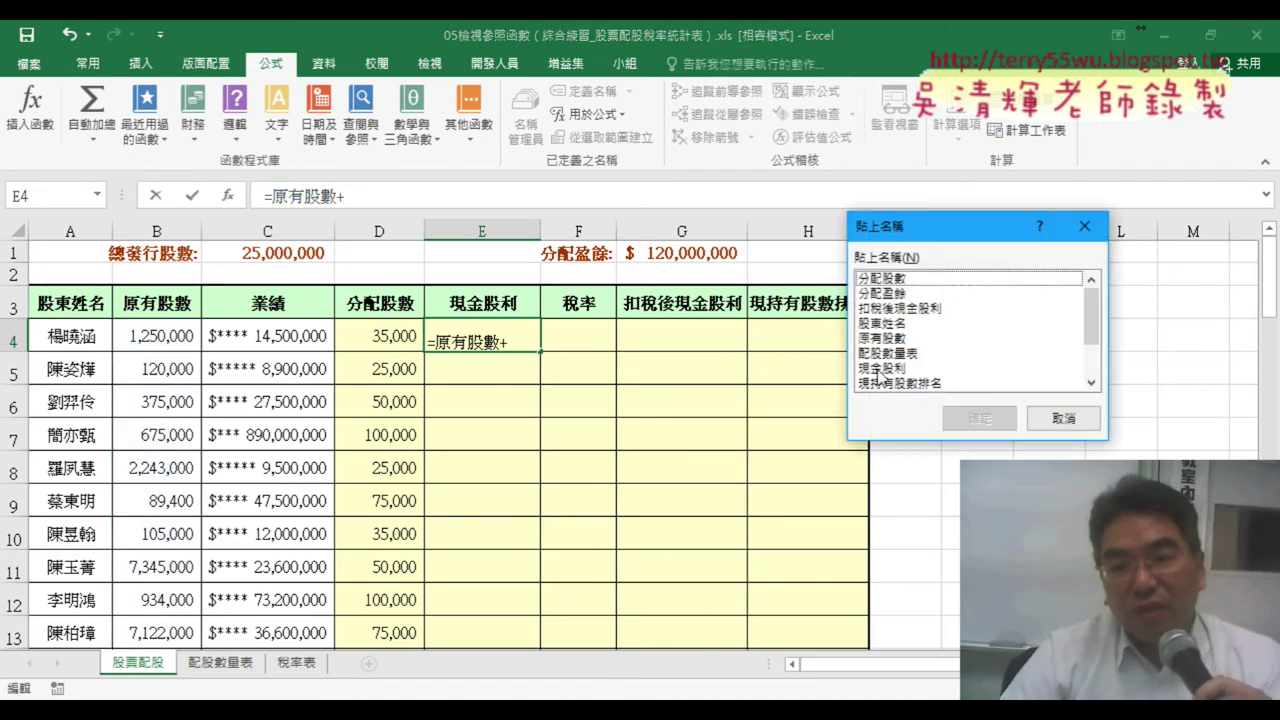
pyautogui.click(895, 280)
pyautogui.click(982, 418)
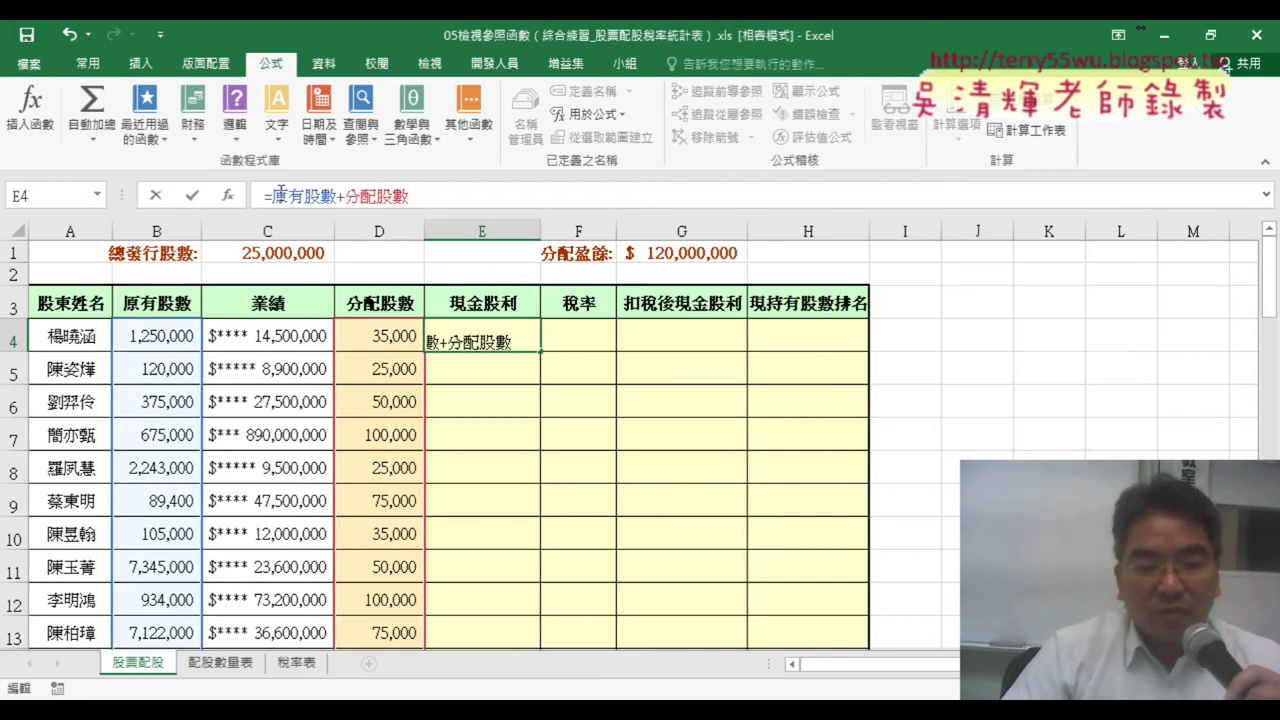
pyautogui.click(280, 193)
pyautogui.write('(')
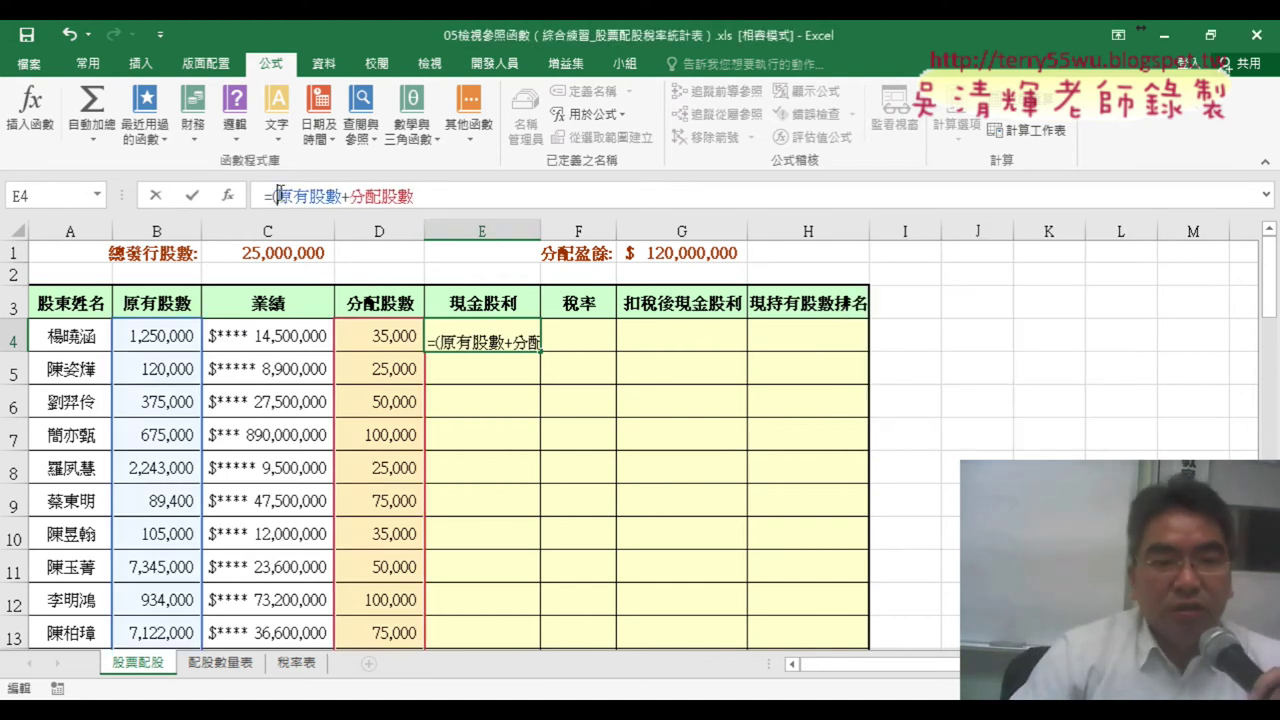
pyautogui.write(')/')
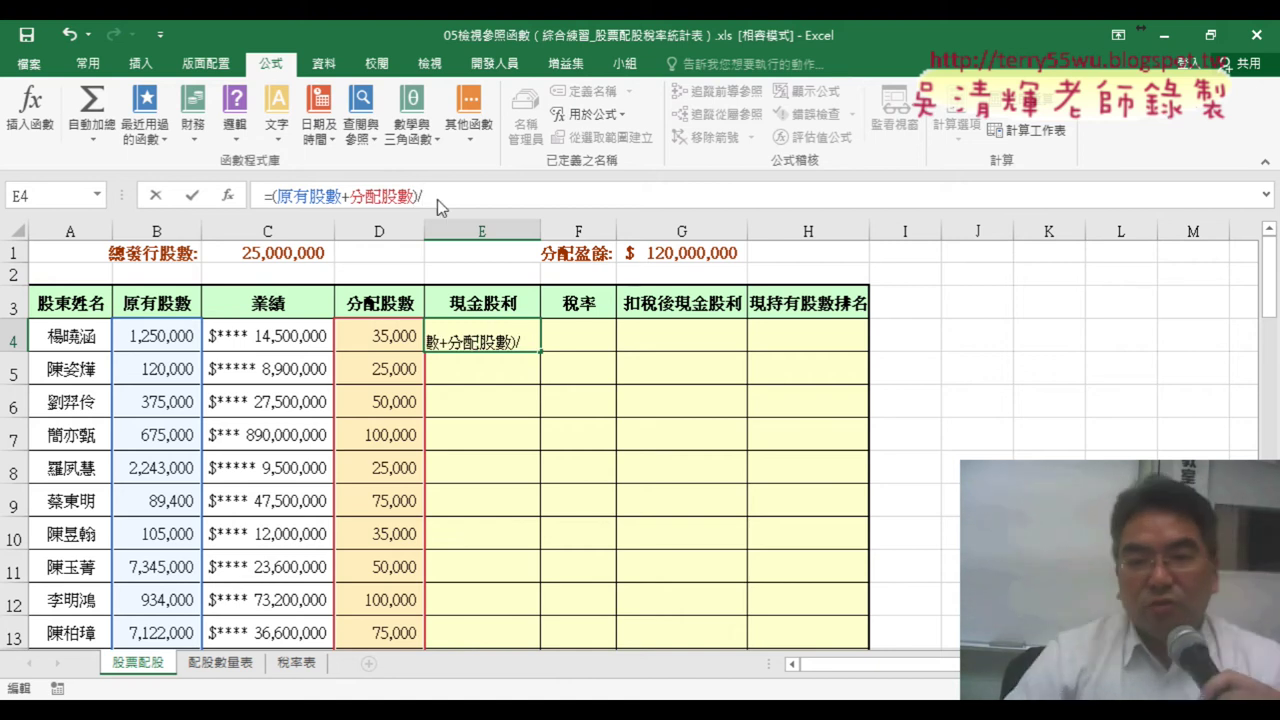
# Append /總發行股數*分配盈餘, confirm E4, and fill the formula down to E13
pyautogui.press('F3')
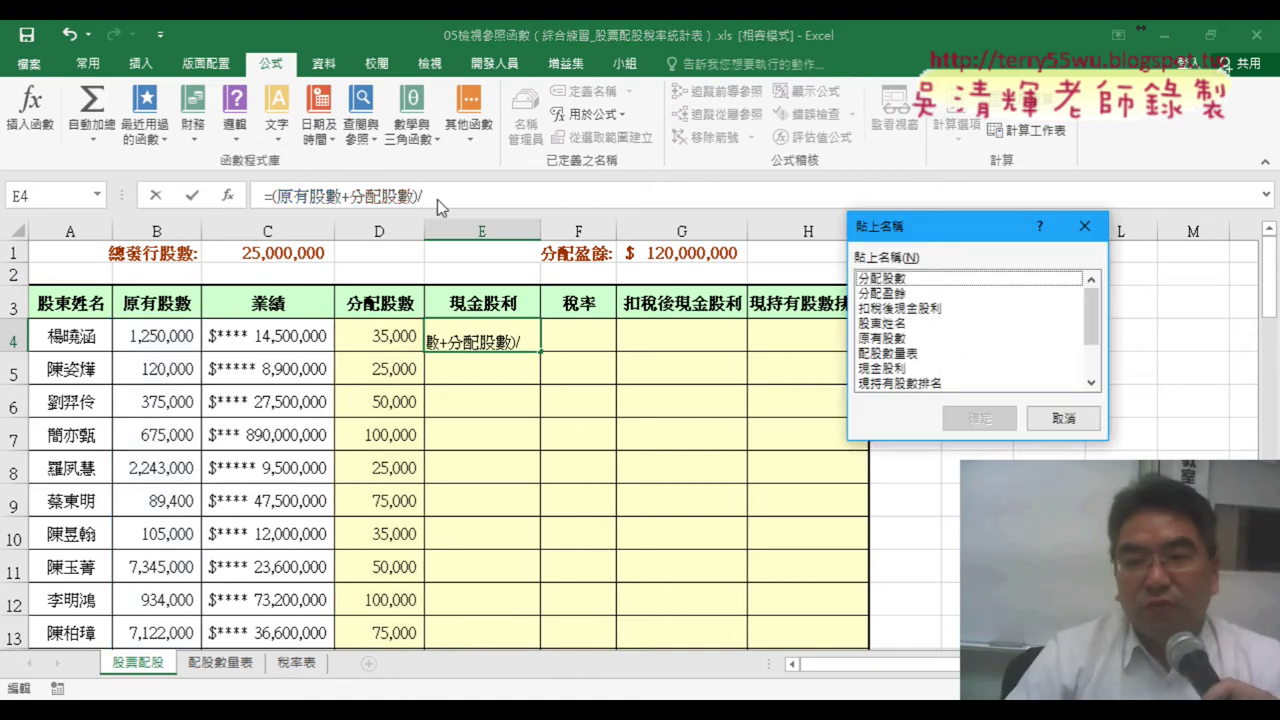
pyautogui.moveTo(1096, 314); pyautogui.dragTo(1092, 380)
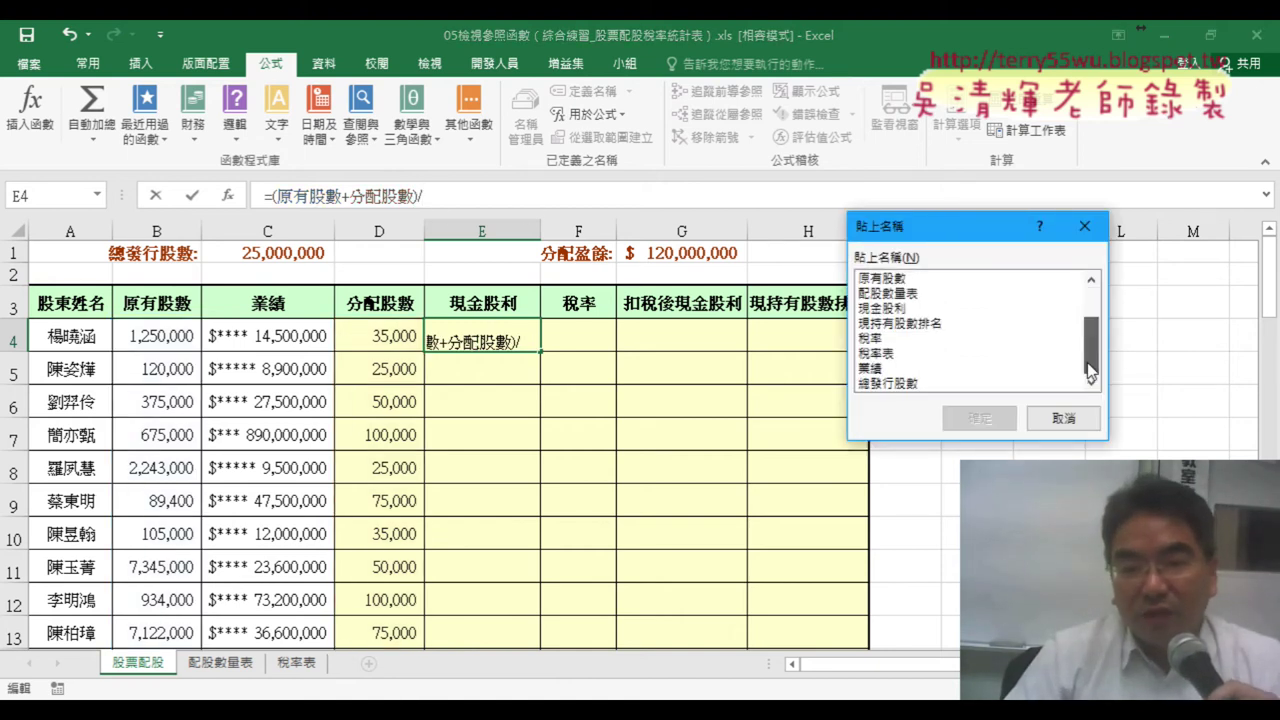
pyautogui.doubleClick(897, 383)
pyautogui.write('*')
pyautogui.press('F3')
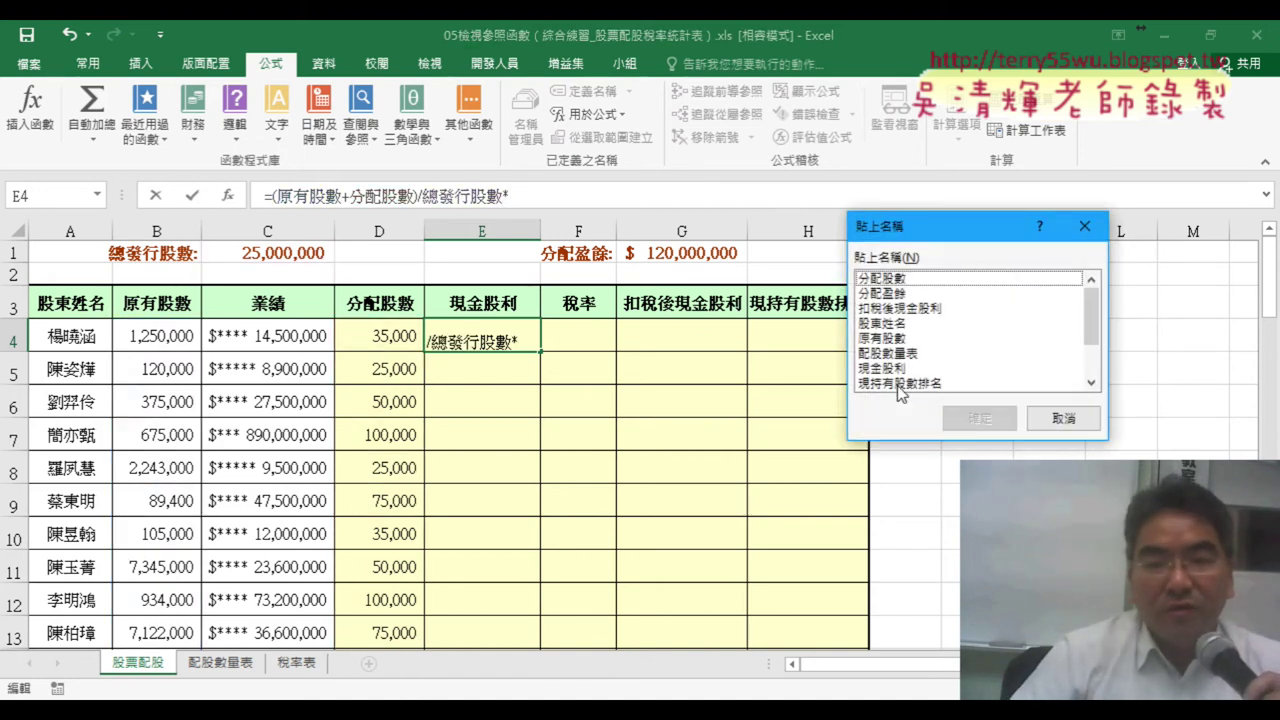
pyautogui.doubleClick(905, 294)
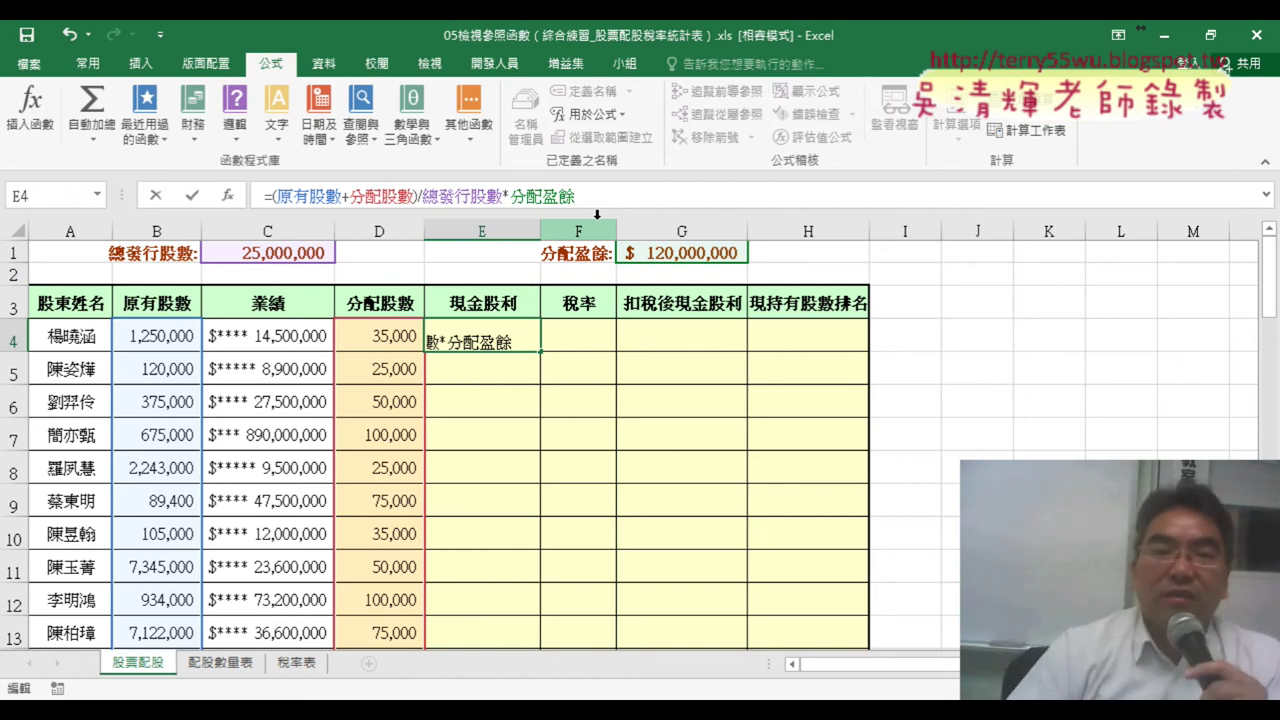
pyautogui.click(192, 196)
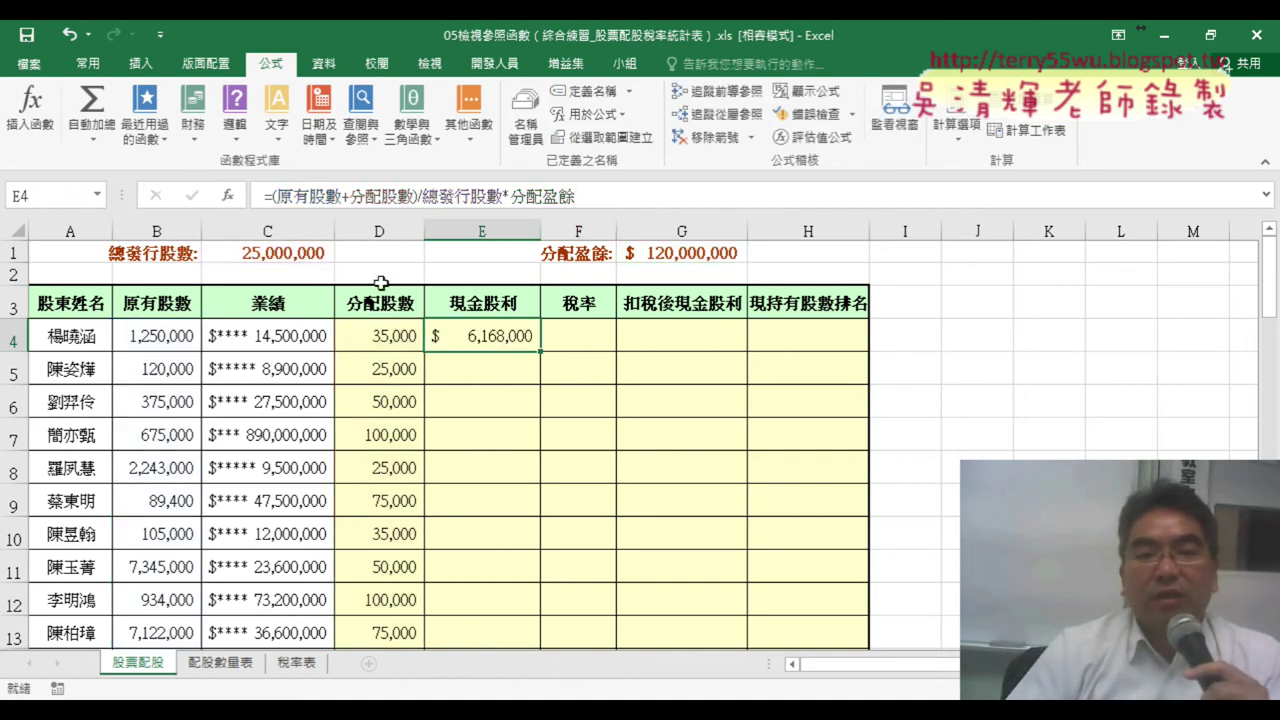
pyautogui.doubleClick(537, 347)
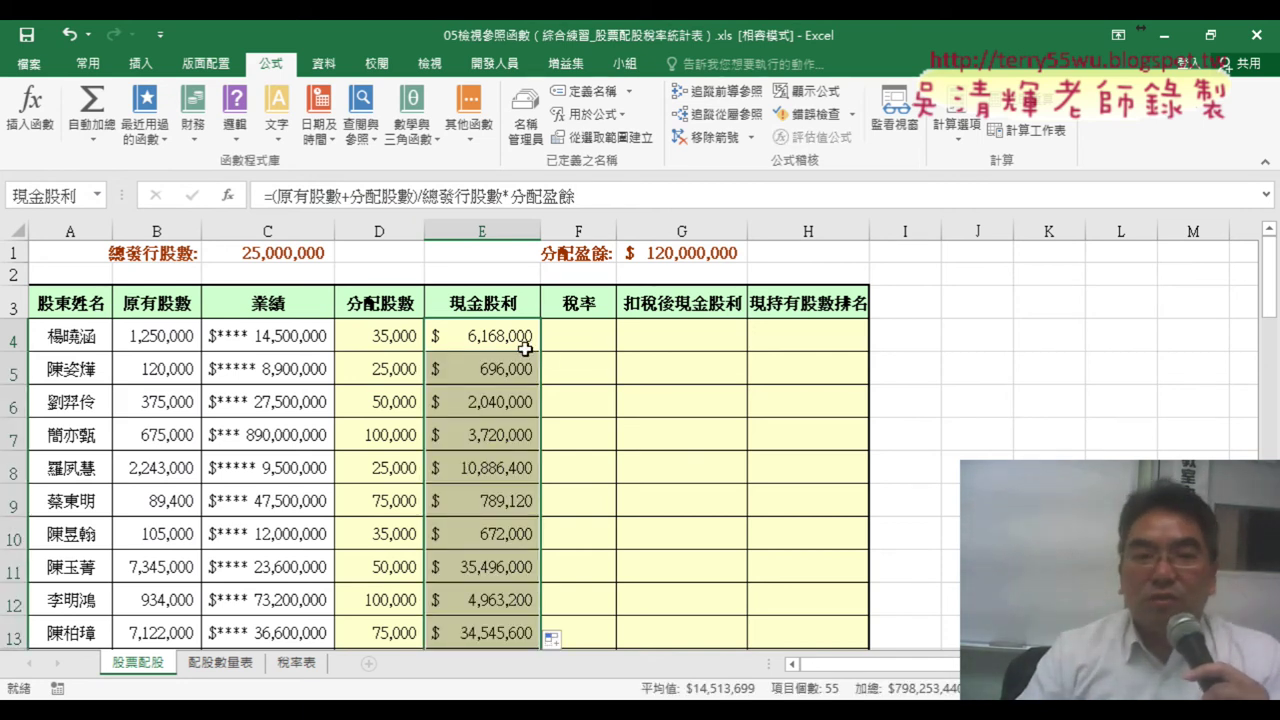
# Review E4's formula, select F4, and switch to the 綜合練習(2) instructions sheet
pyautogui.click(520, 345)
pyautogui.click(510, 196)
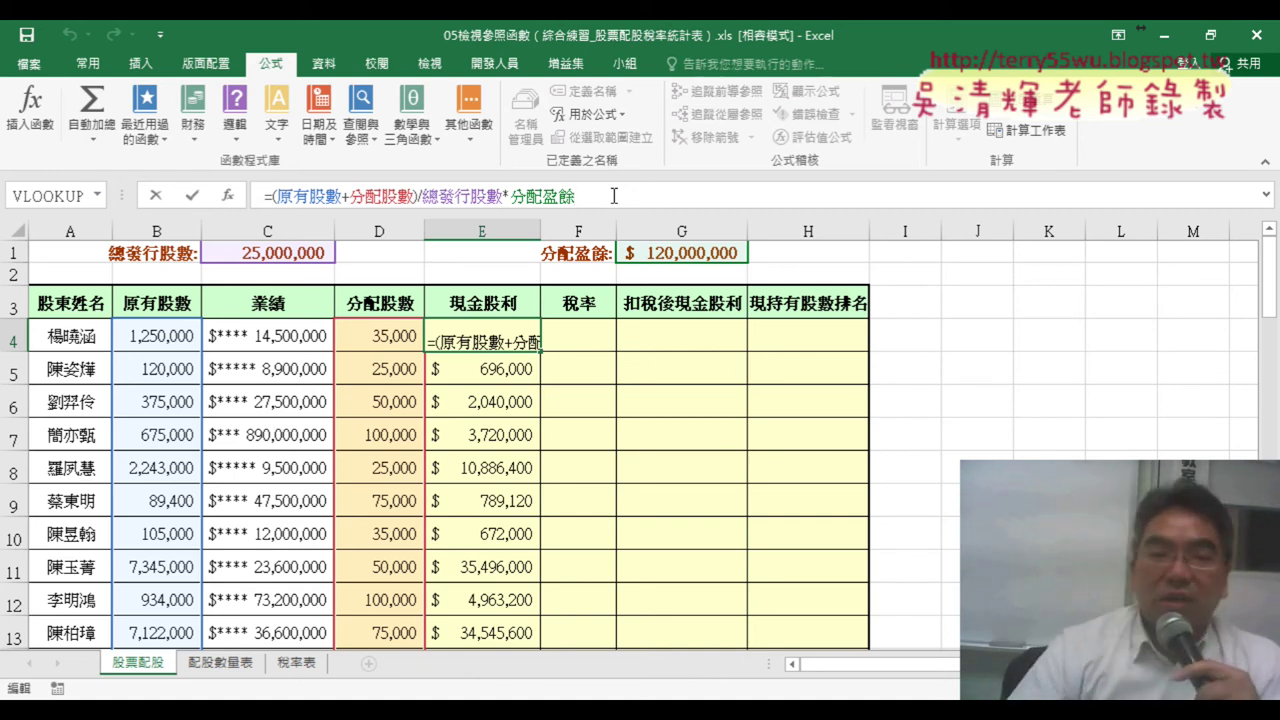
pyautogui.click(192, 195)
pyautogui.click(596, 341)
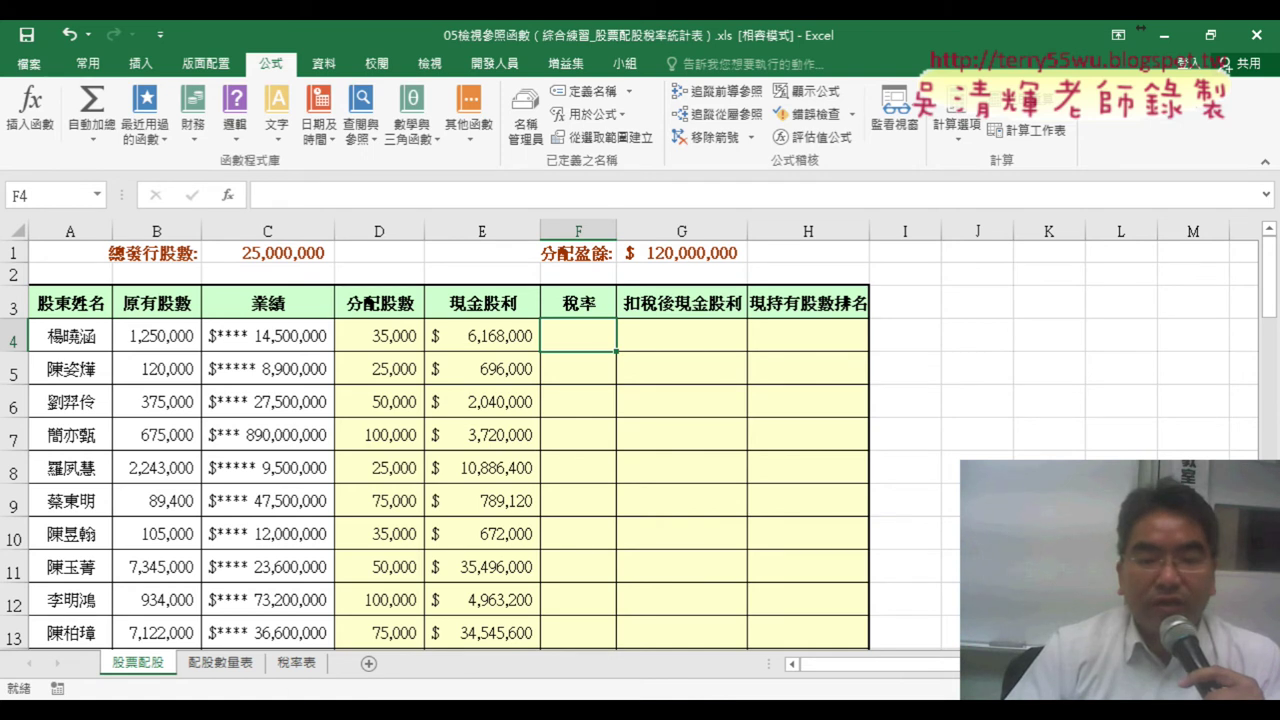
pyautogui.click(543, 597)
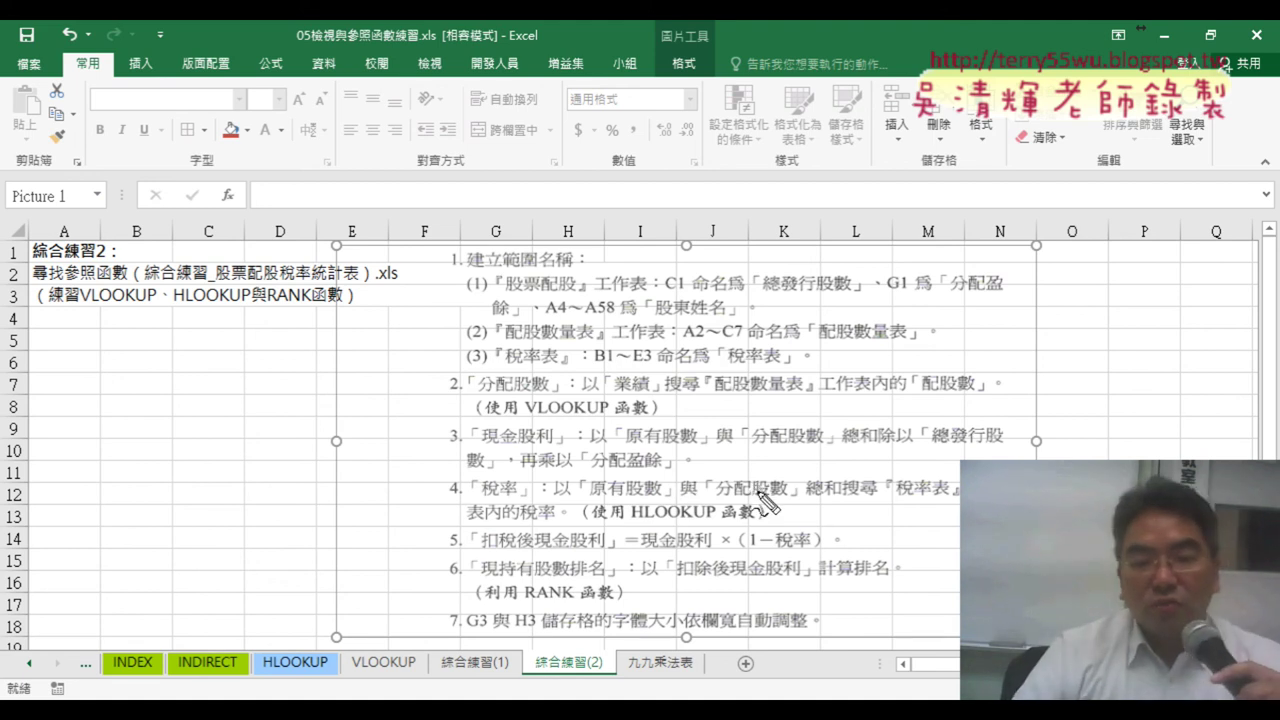
pyautogui.moveTo(679, 485)
pyautogui.mouseDown()
pyautogui.moveTo(703, 488)
pyautogui.moveTo(689, 497)
pyautogui.mouseUp()
pyautogui.moveTo(583, 463)
pyautogui.mouseDown()
pyautogui.moveTo(556, 470)
pyautogui.moveTo(553, 498)
pyautogui.mouseUp()
pyautogui.moveTo(784, 469); pyautogui.dragTo(790, 500)
pyautogui.moveTo(822, 443); pyautogui.dragTo(781, 516)
pyautogui.moveTo(787, 468)
pyautogui.mouseDown()
pyautogui.moveTo(801, 490)
pyautogui.moveTo(849, 466)
pyautogui.moveTo(859, 482)
pyautogui.moveTo(928, 497)
pyautogui.mouseUp()
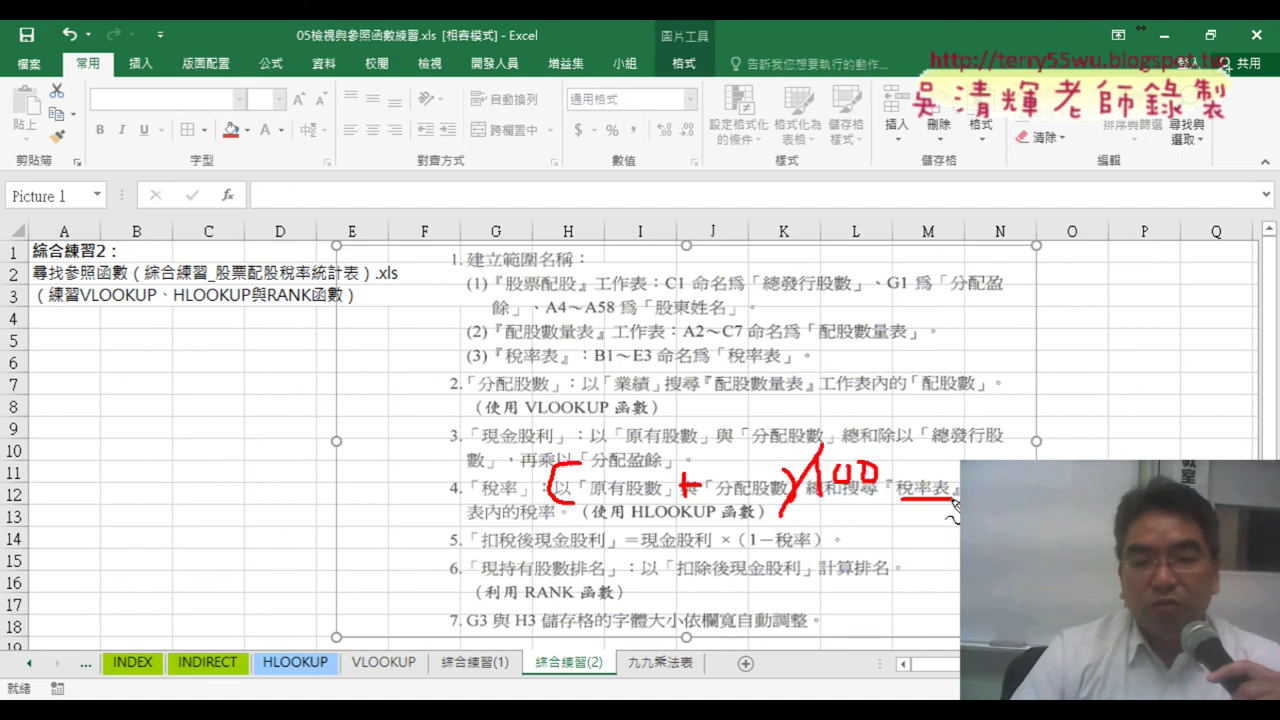
pyautogui.moveTo(632, 521); pyautogui.dragTo(714, 521)
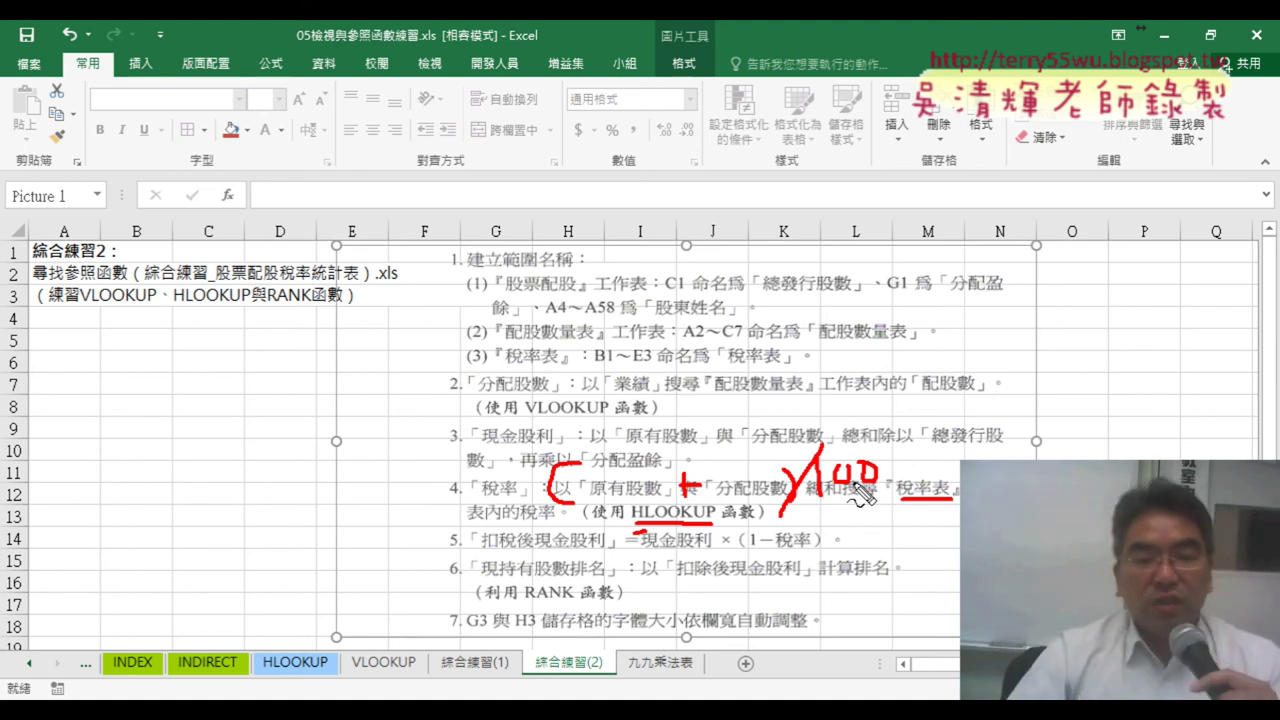
pyautogui.press('Escape')
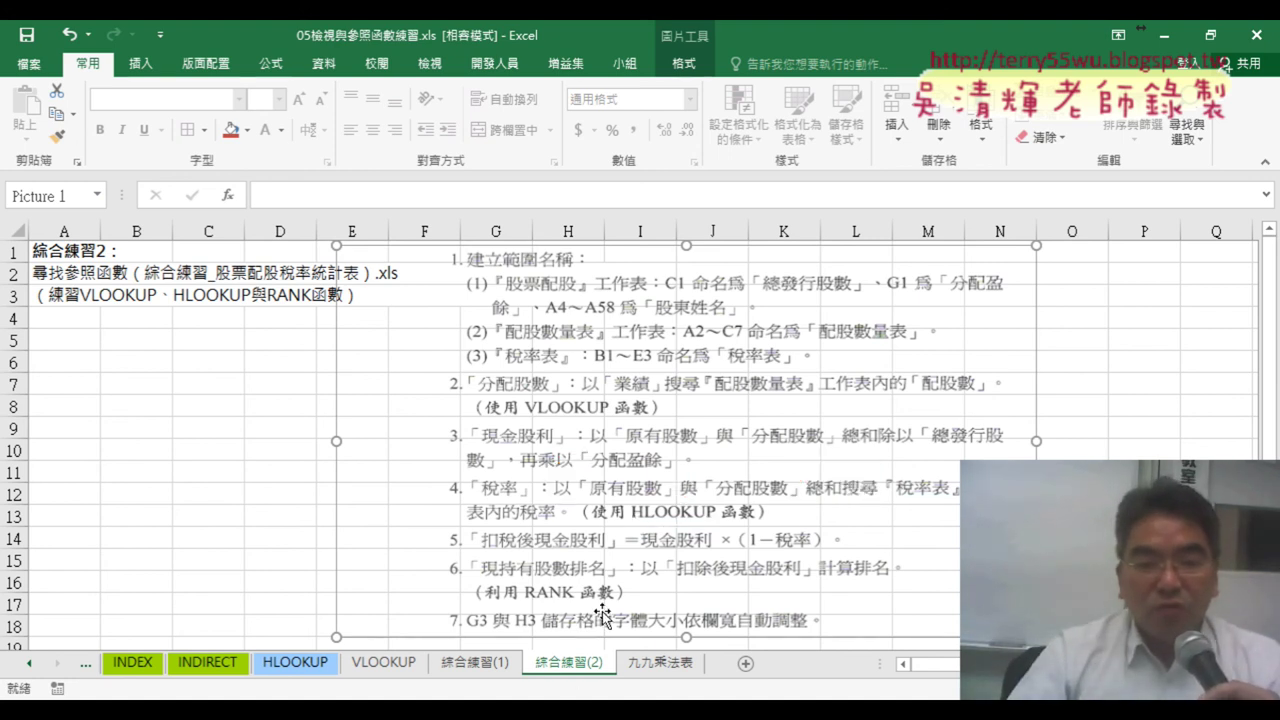
pyautogui.moveTo(495, 708)
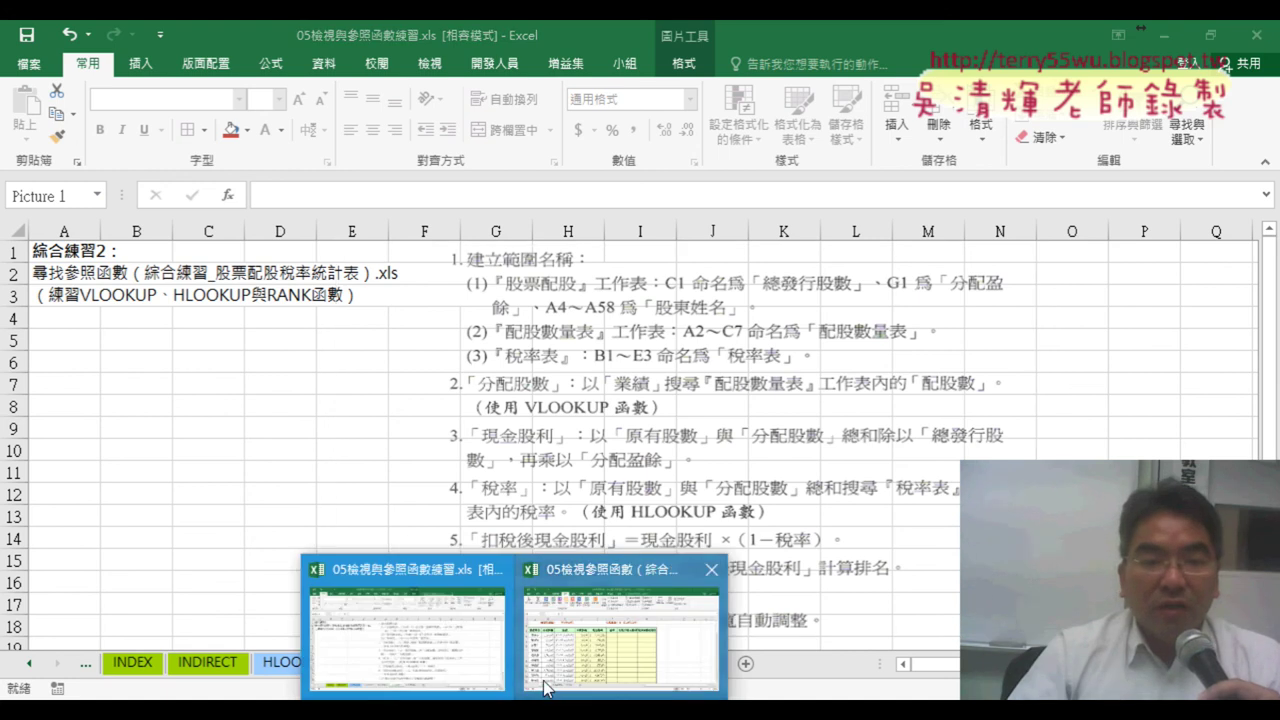
# Back in the dividend workbook, review E4's share-sum part, then start F4 via Insert Function
pyautogui.click(595, 652)
pyautogui.click(489, 348)
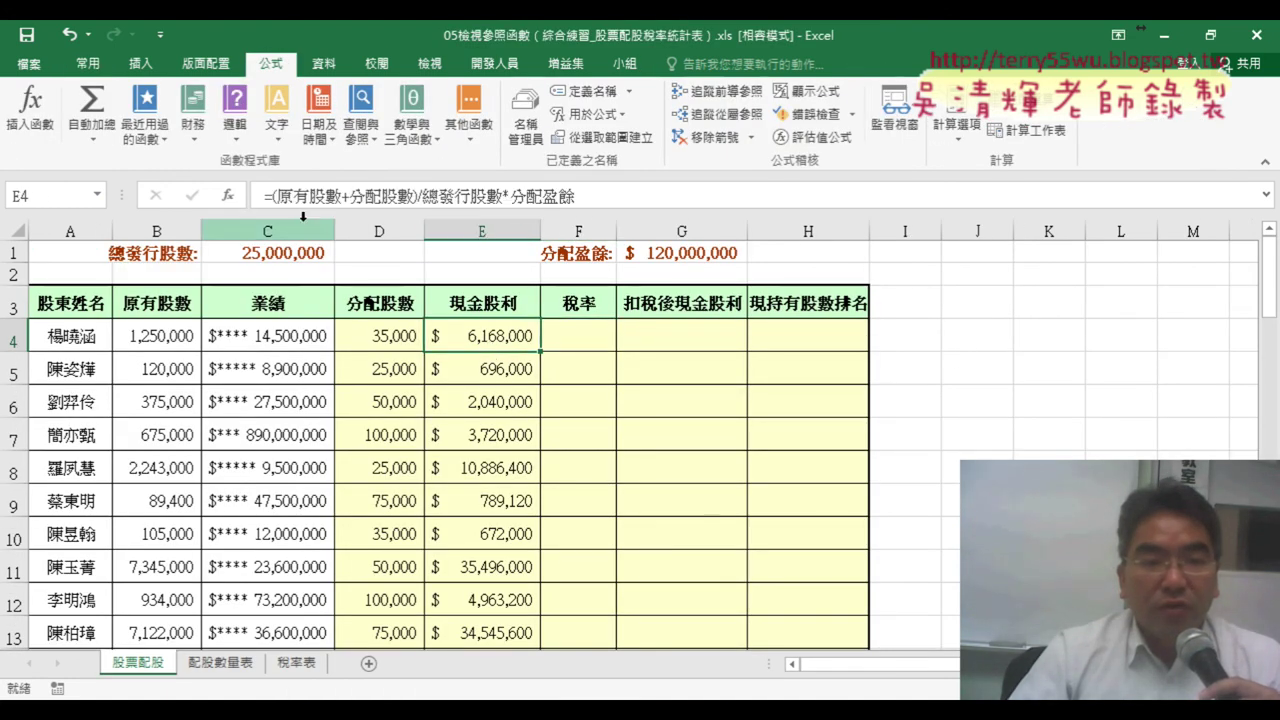
pyautogui.moveTo(273, 196); pyautogui.dragTo(418, 196)
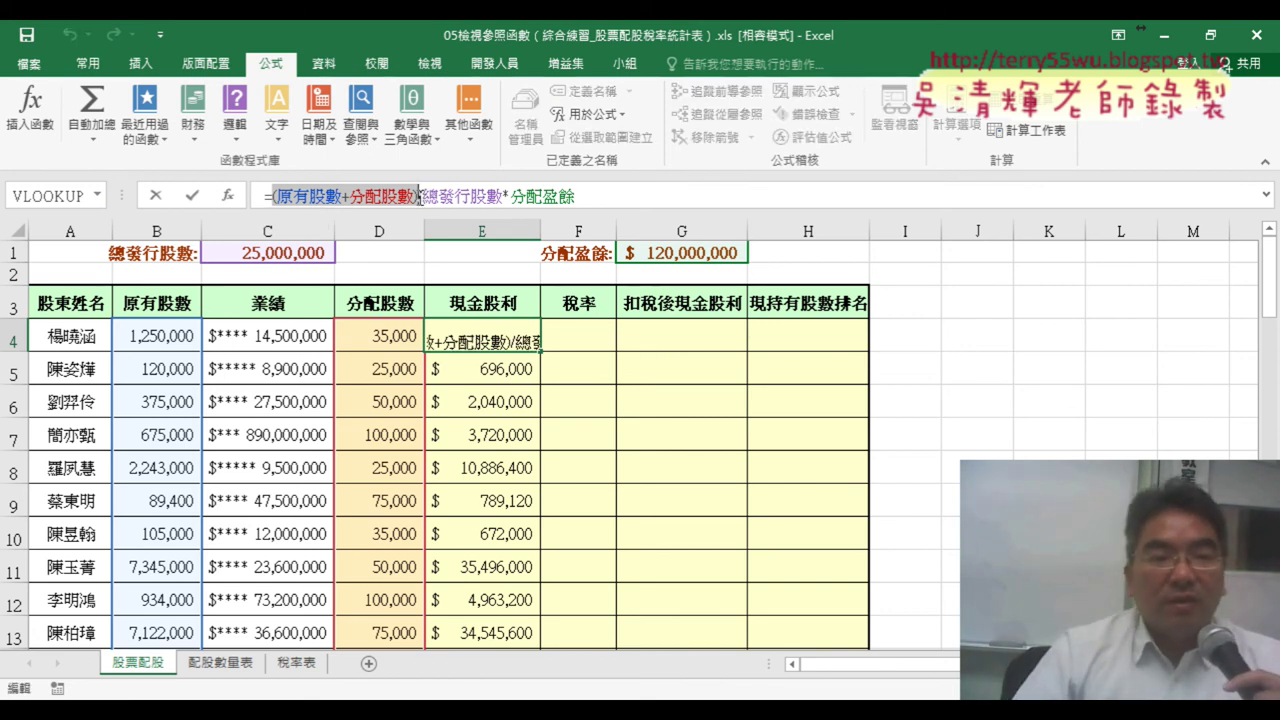
pyautogui.click(191, 196)
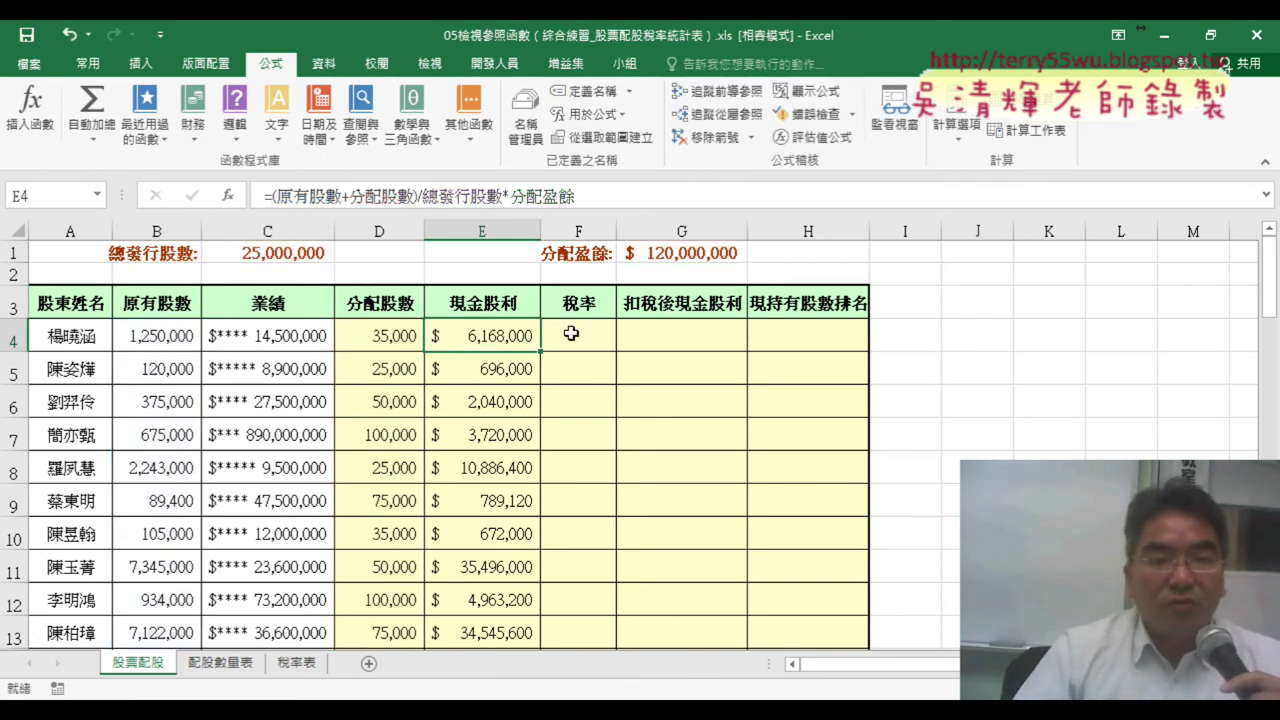
pyautogui.click(576, 334)
pyautogui.click(230, 196)
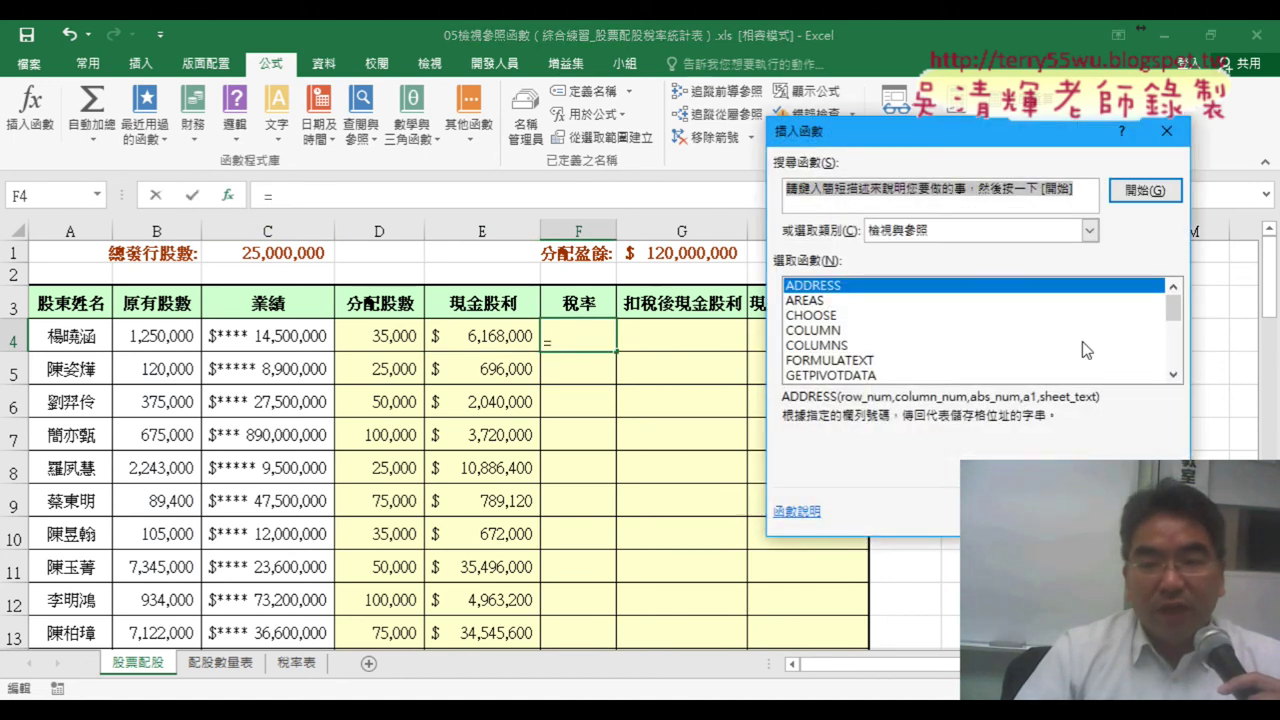
# Choose HLOOKUP with lookup value (原有股數+分配股數)/10000 and table array 稅率表
pyautogui.scroll(-2, 1176, 315)
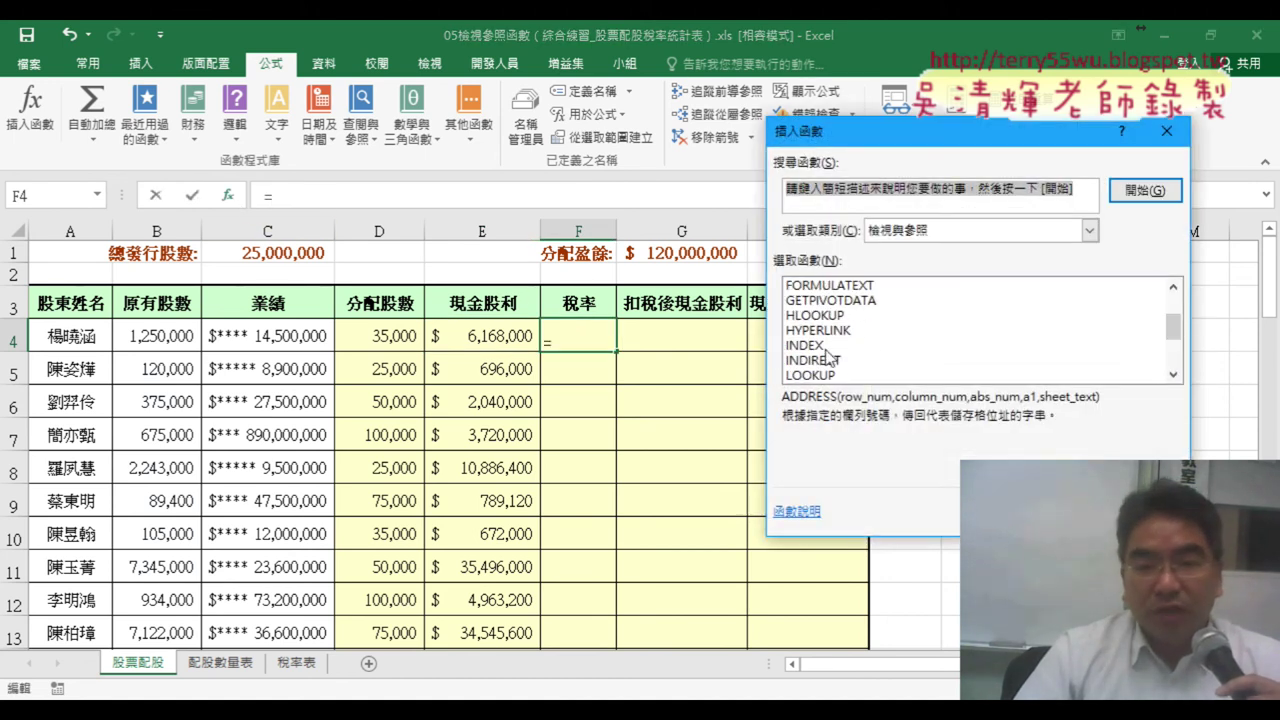
pyautogui.doubleClick(815, 315)
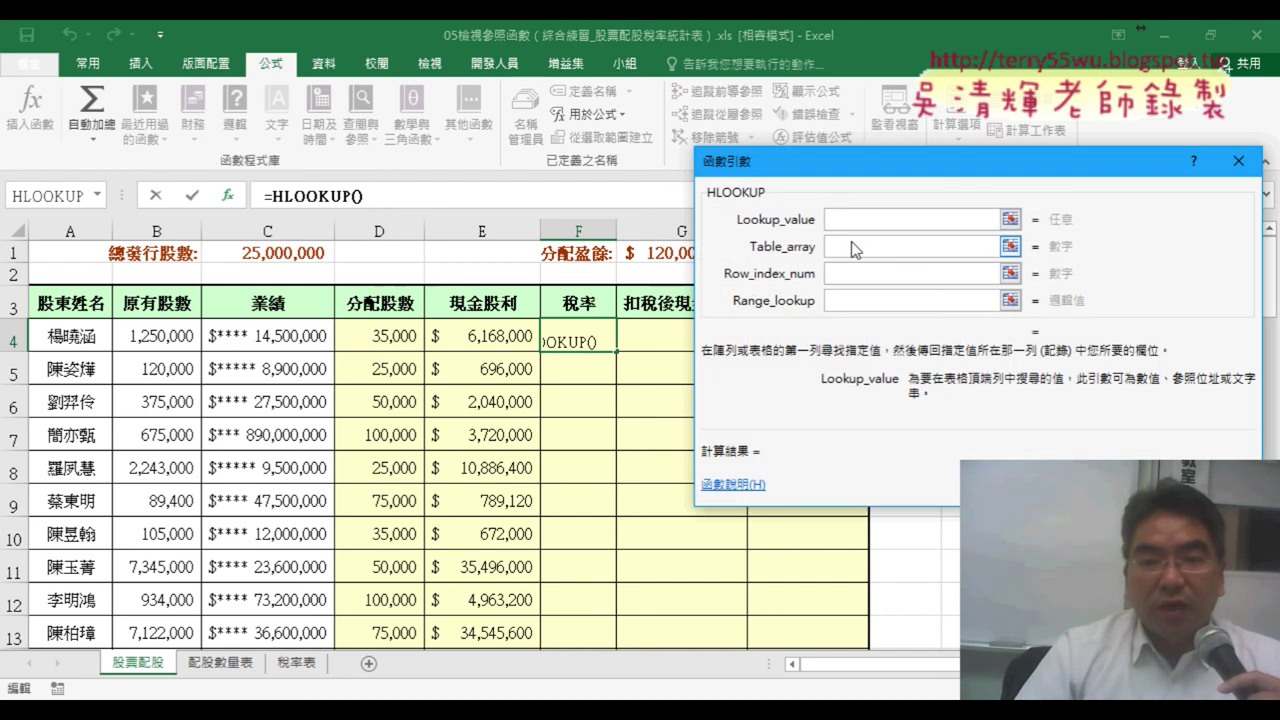
pyautogui.rightClick(849, 219)
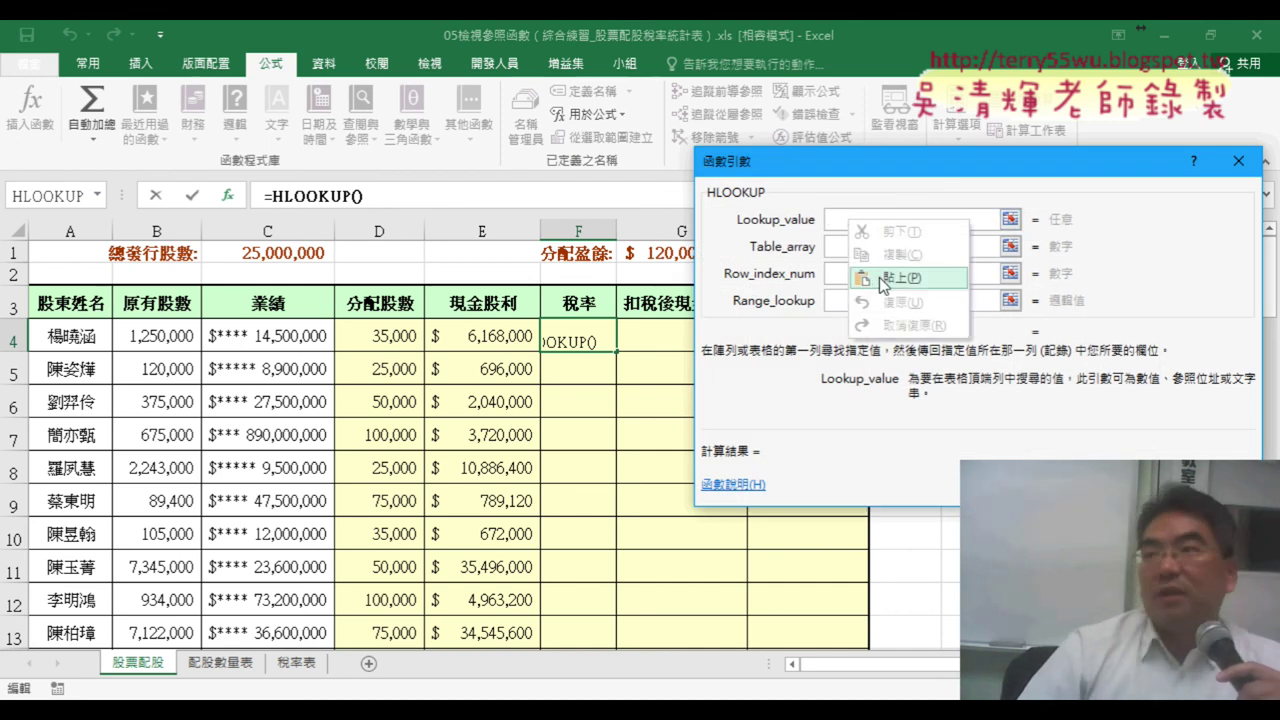
pyautogui.click(885, 285)
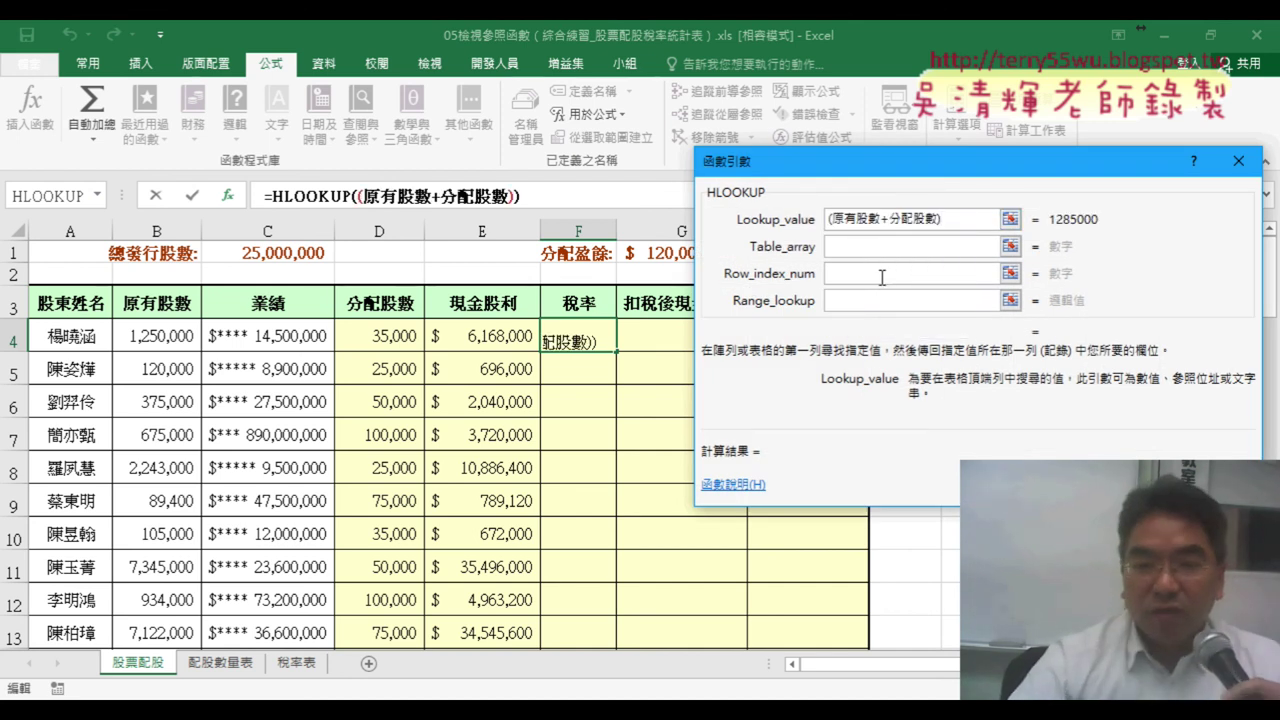
pyautogui.write('/10000')
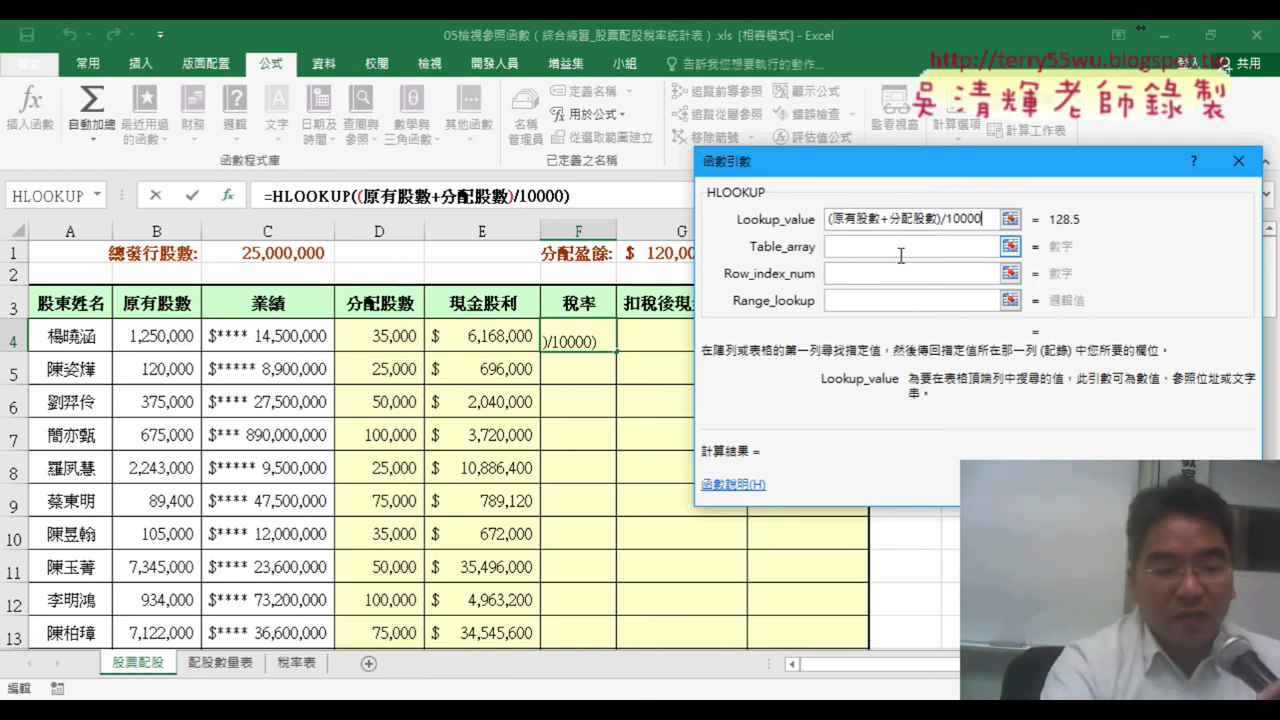
pyautogui.click(900, 247)
pyautogui.press('F3')
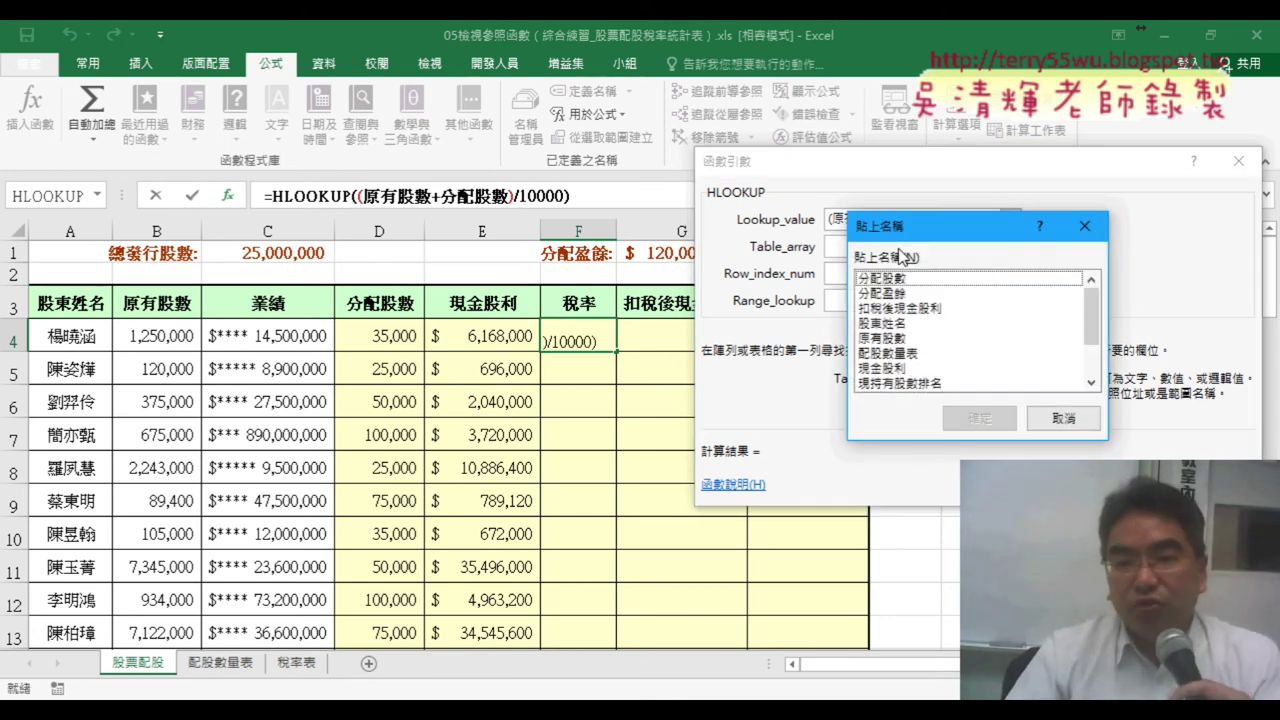
pyautogui.moveTo(1090, 315); pyautogui.dragTo(1088, 341)
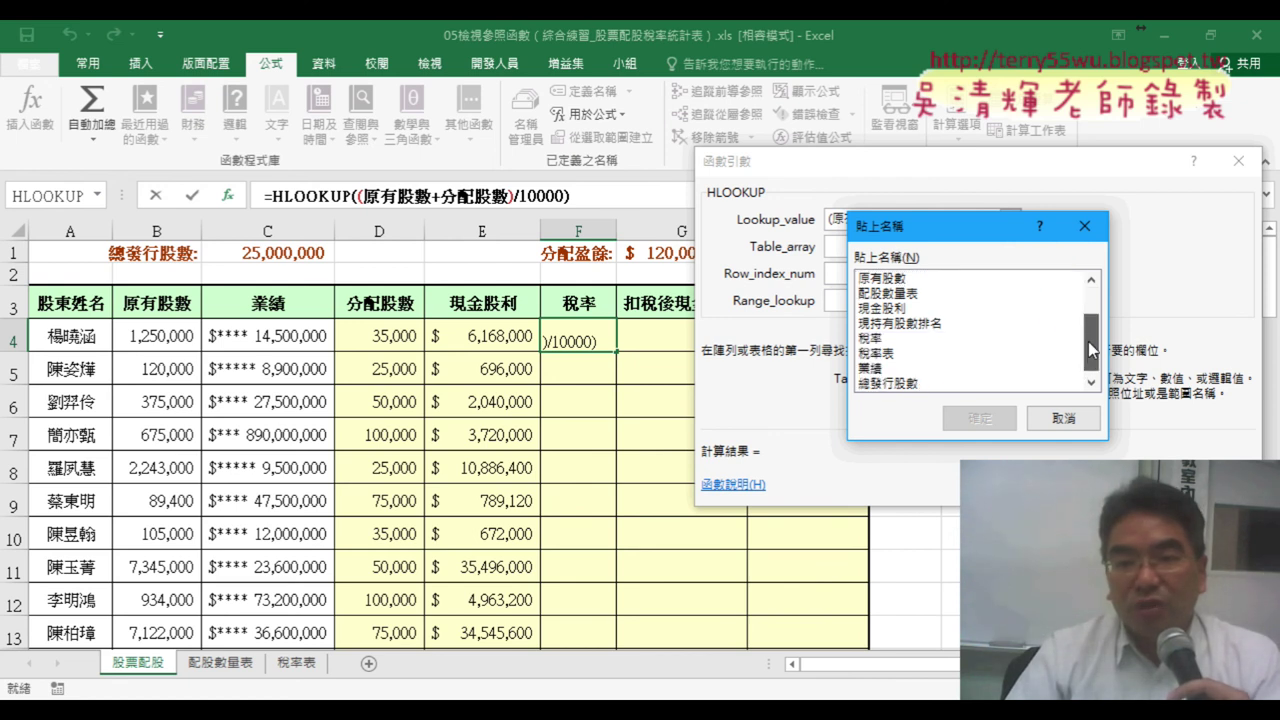
pyautogui.doubleClick(893, 353)
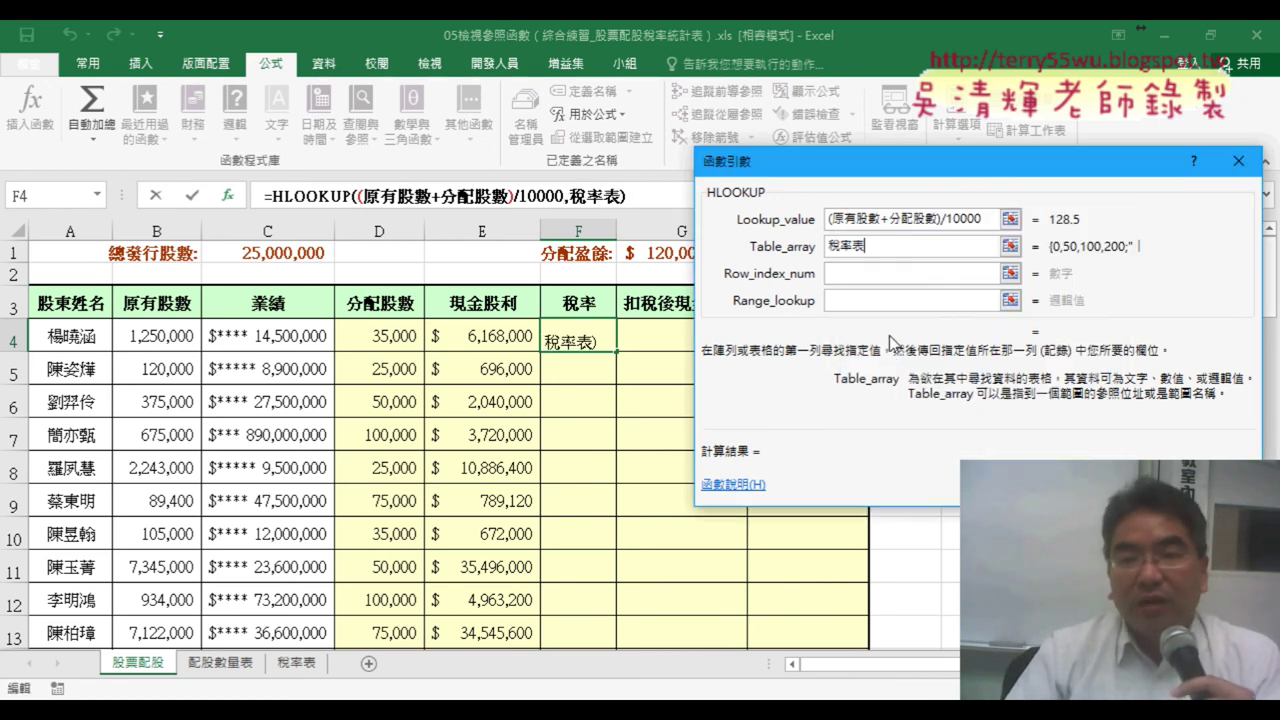
pyautogui.click(872, 272)
pyautogui.click(879, 248)
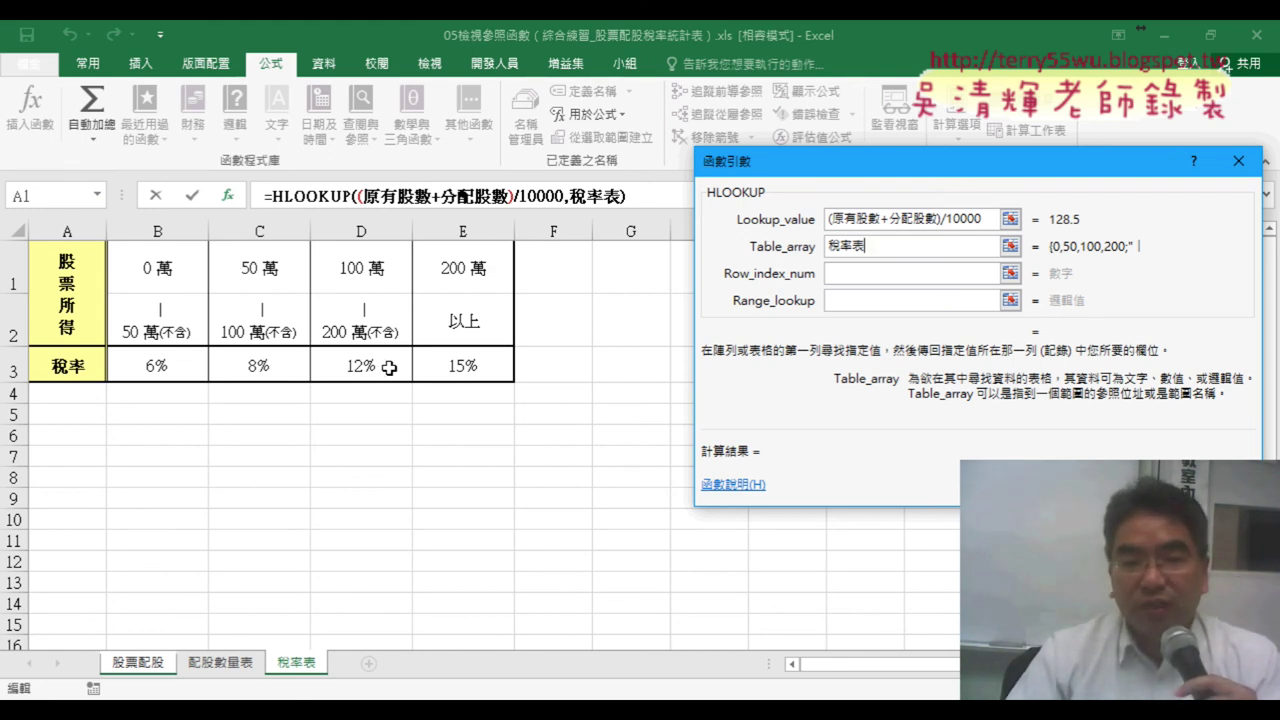
# Set row index 3 and range lookup 1, then fill the tax-rate formula down column F
pyautogui.click(847, 273)
pyautogui.write('3')
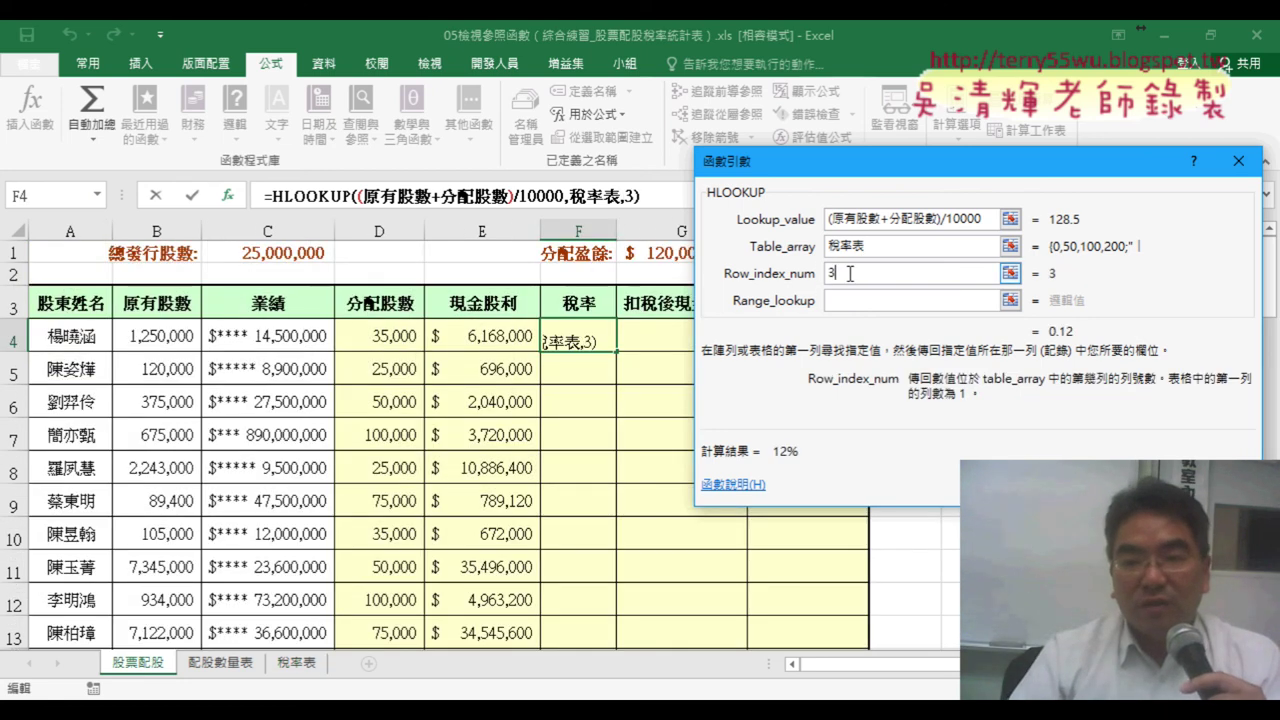
pyautogui.click(856, 300)
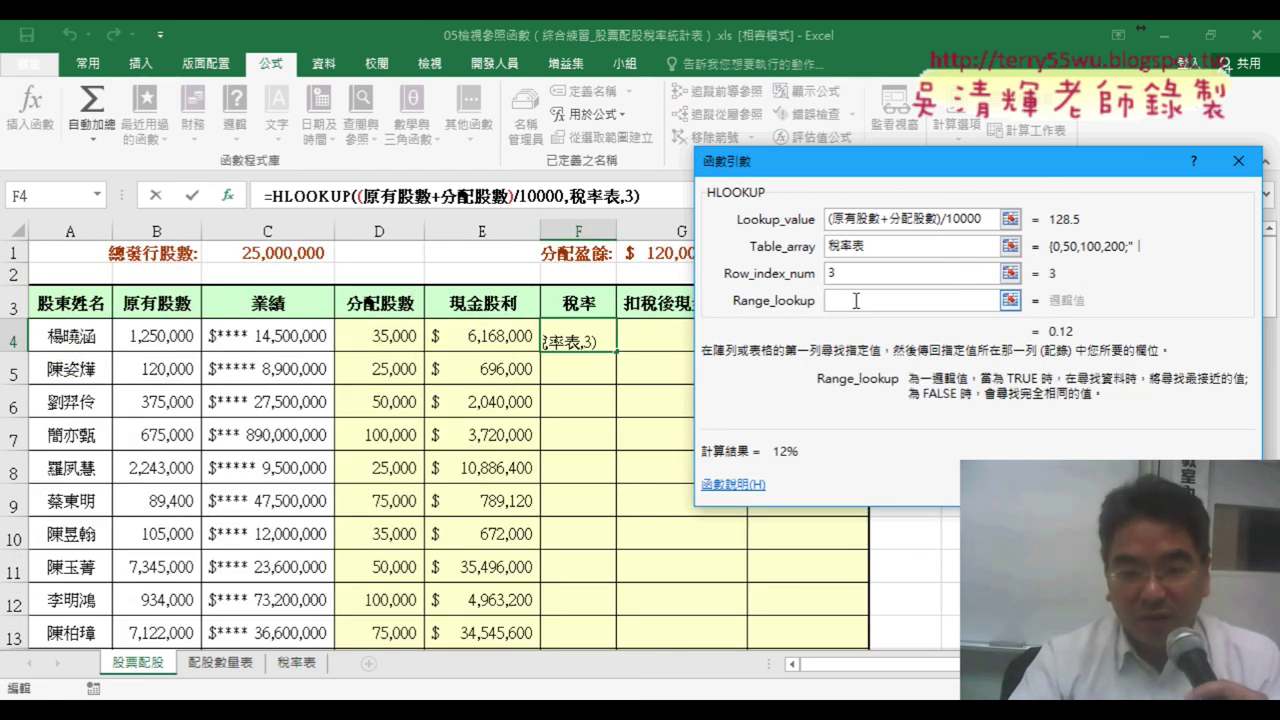
pyautogui.write('1')
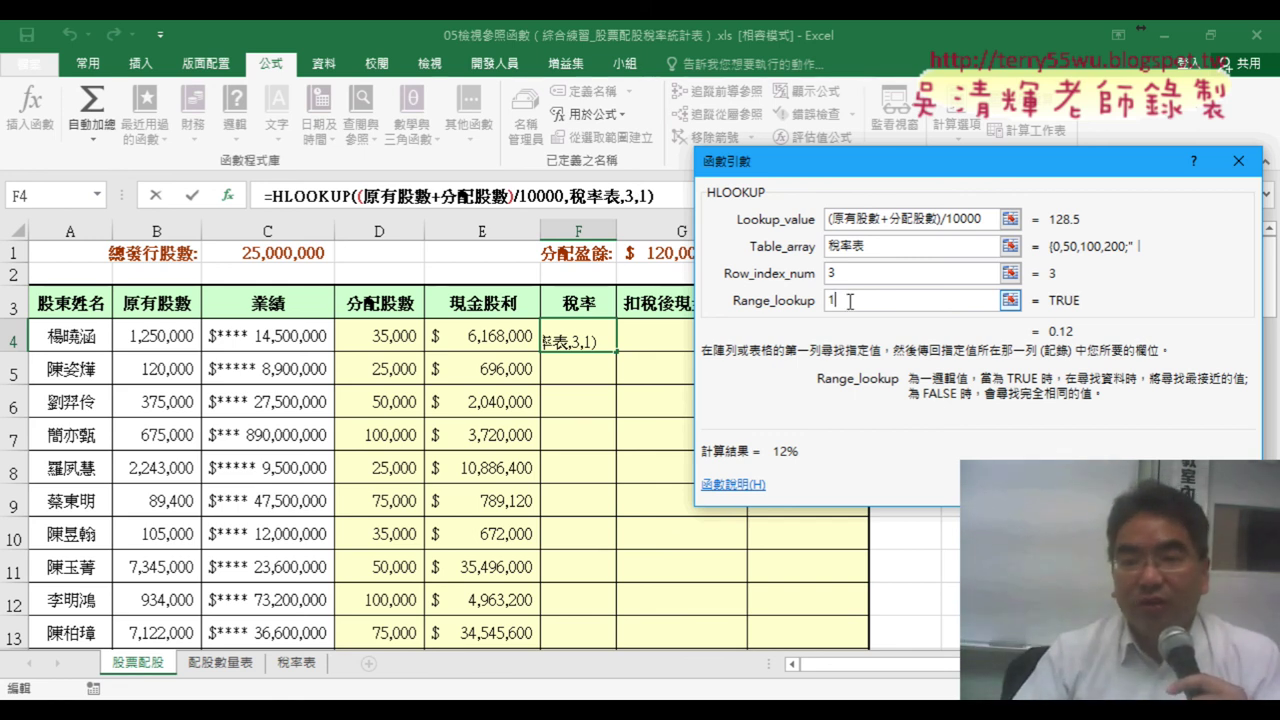
pyautogui.press('Return')
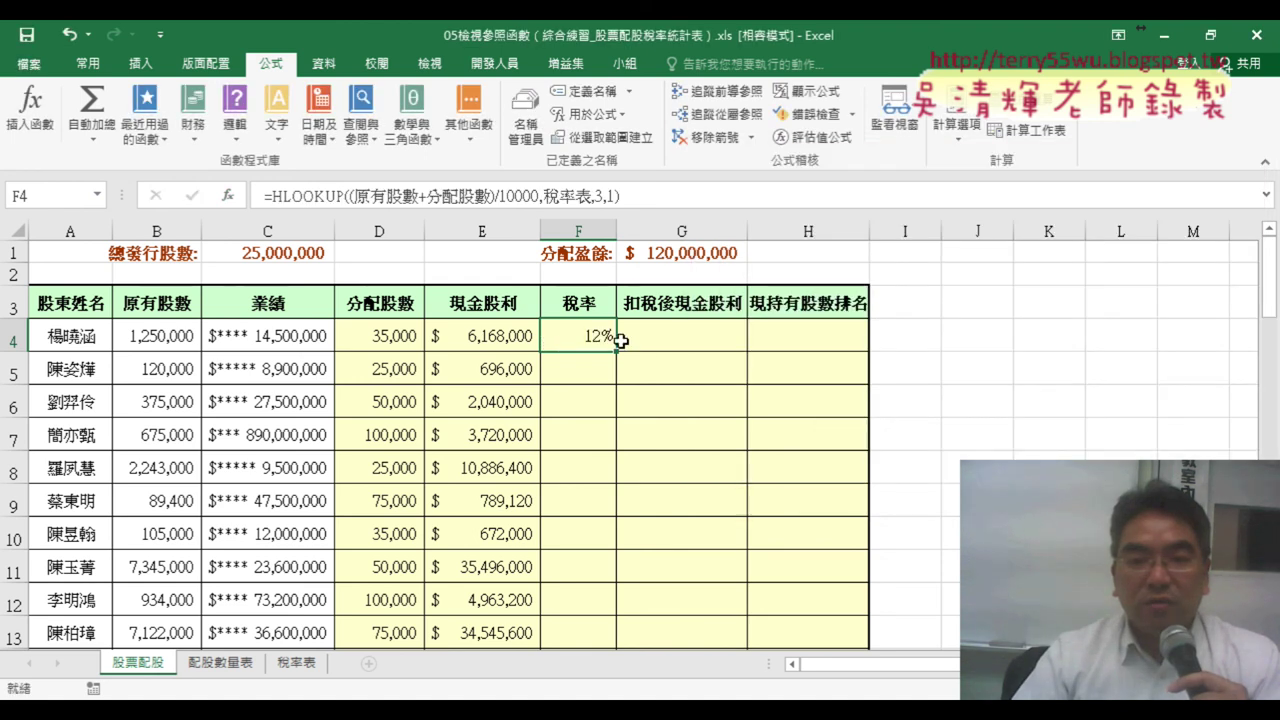
pyautogui.doubleClick(620, 341)
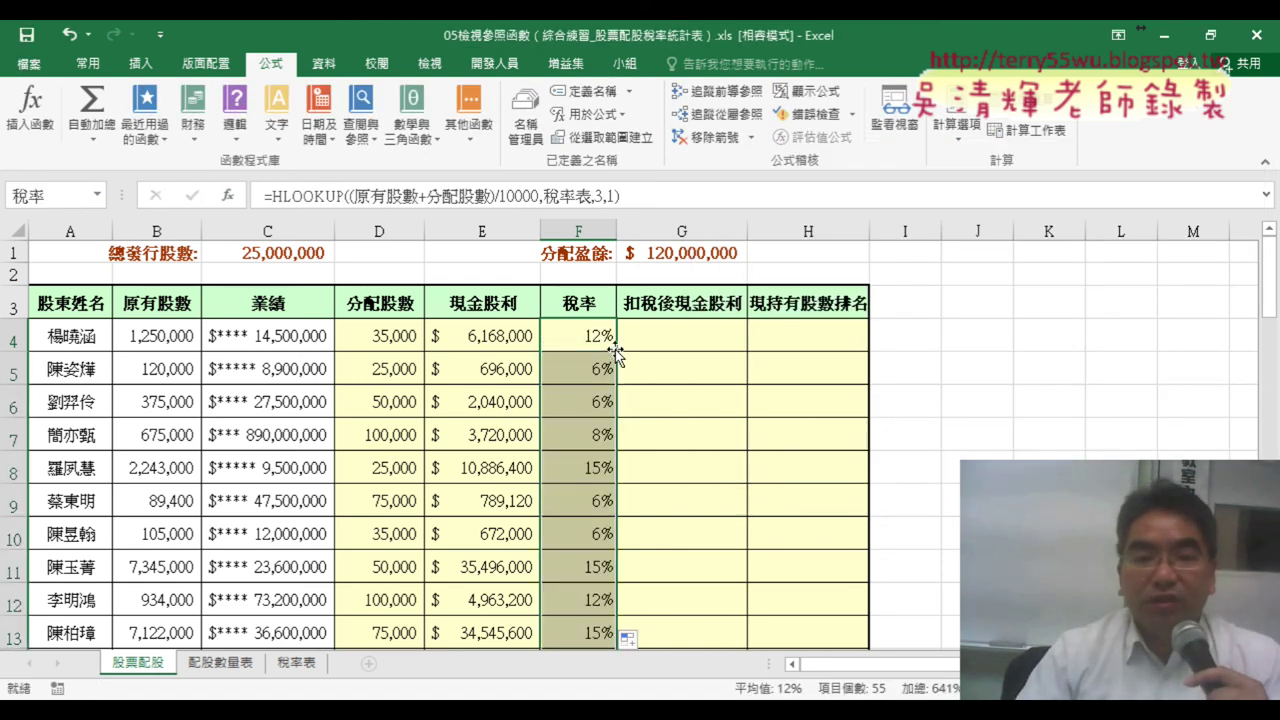
# Select G4 and briefly check the exercise instructions before returning to the dividend sheet
pyautogui.click(681, 339)
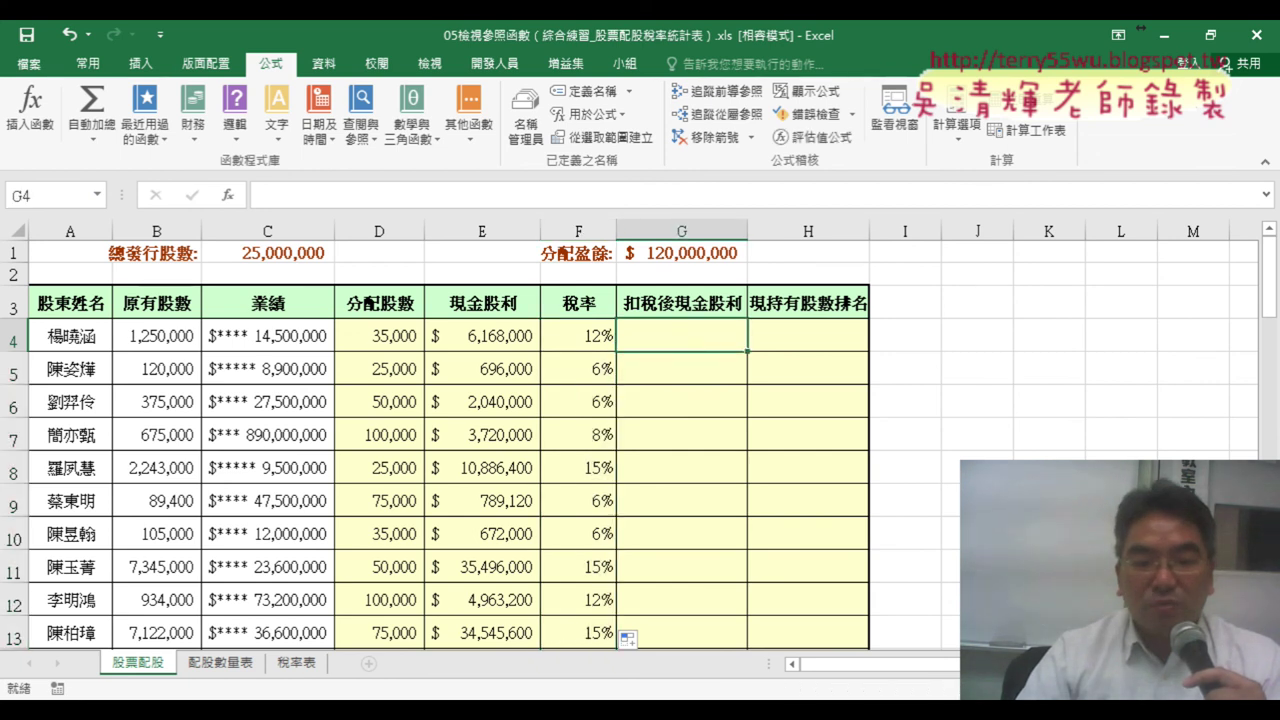
pyautogui.click(660, 607)
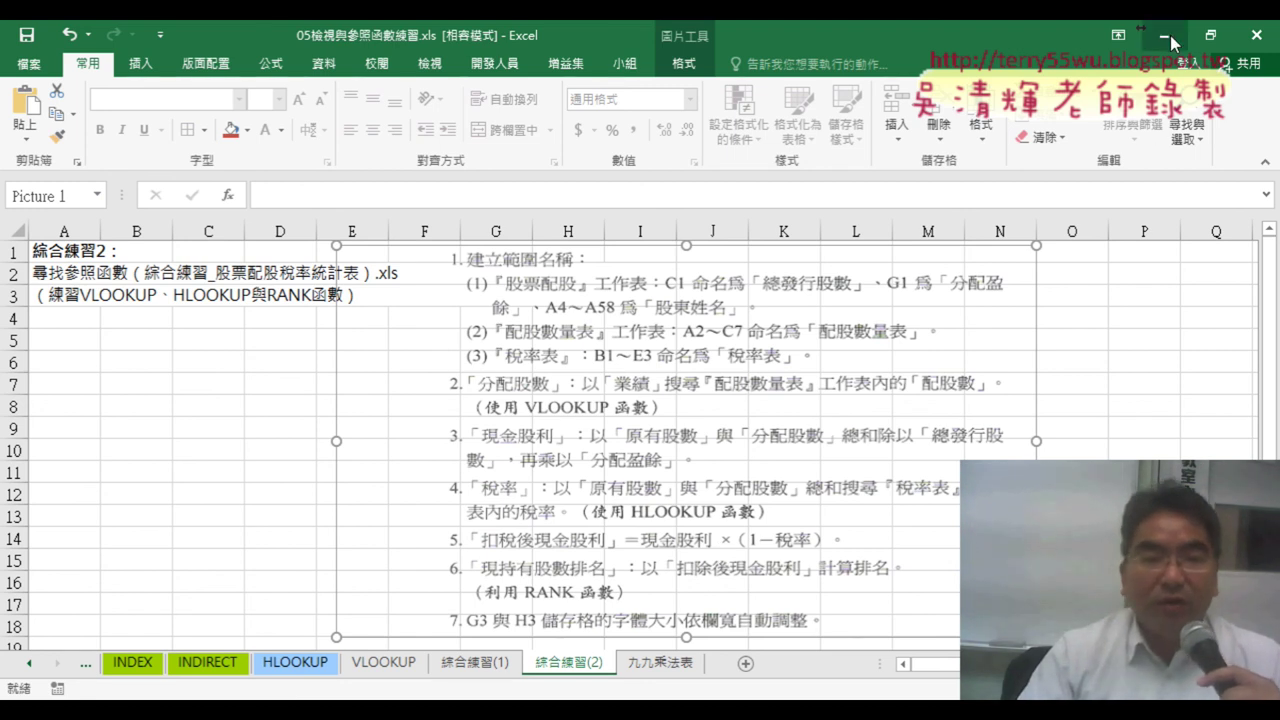
pyautogui.click(1165, 35)
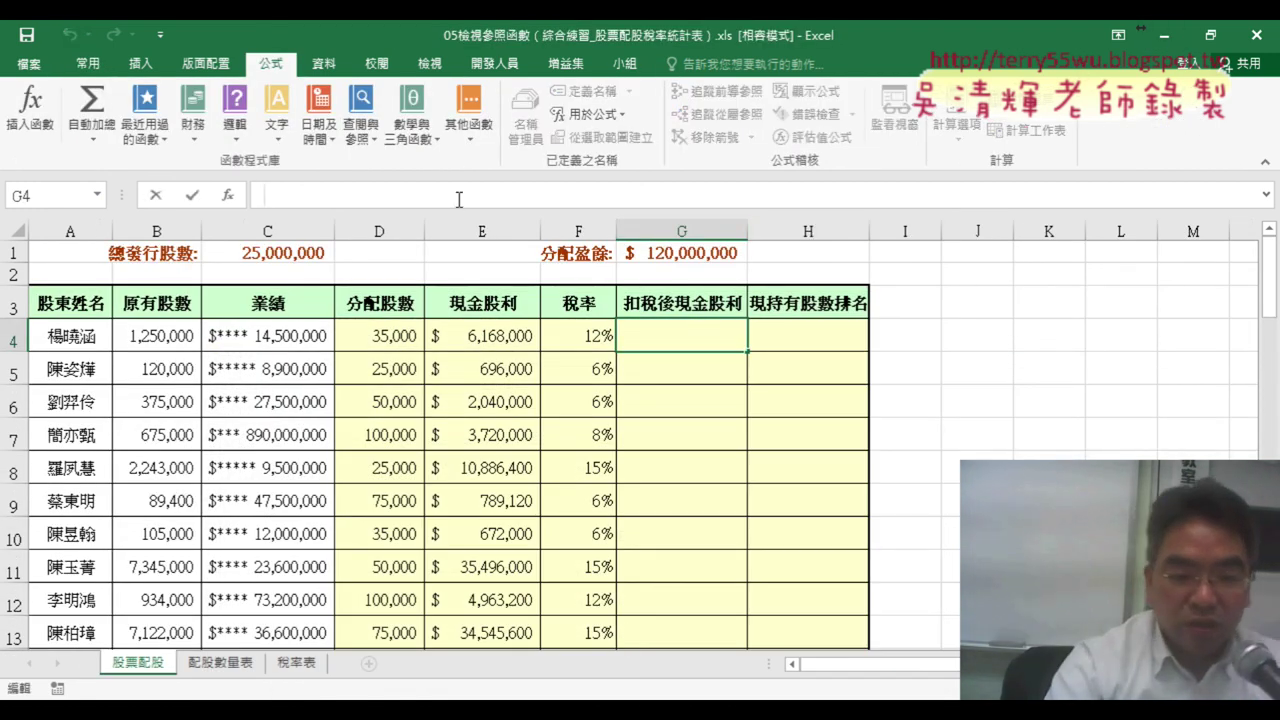
# Enter =現金股利*(1-稅率) in G4 and fill it down column G
pyautogui.write('=')
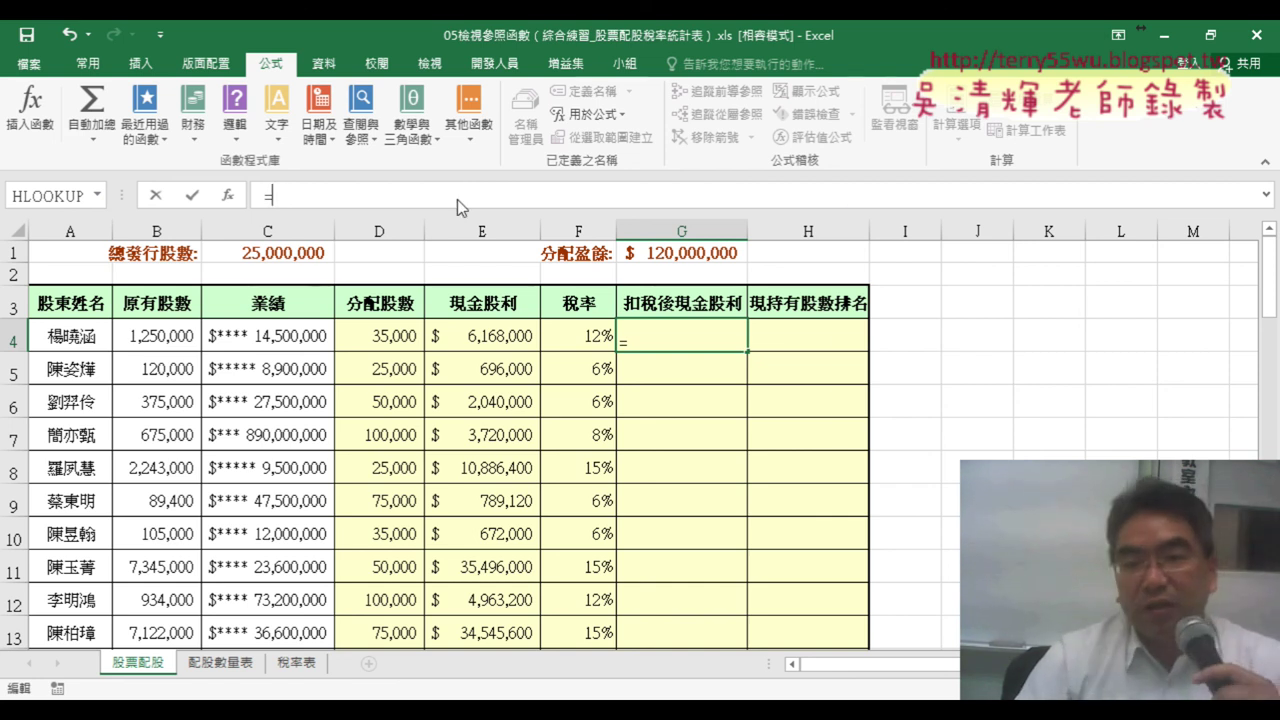
pyautogui.press('F3')
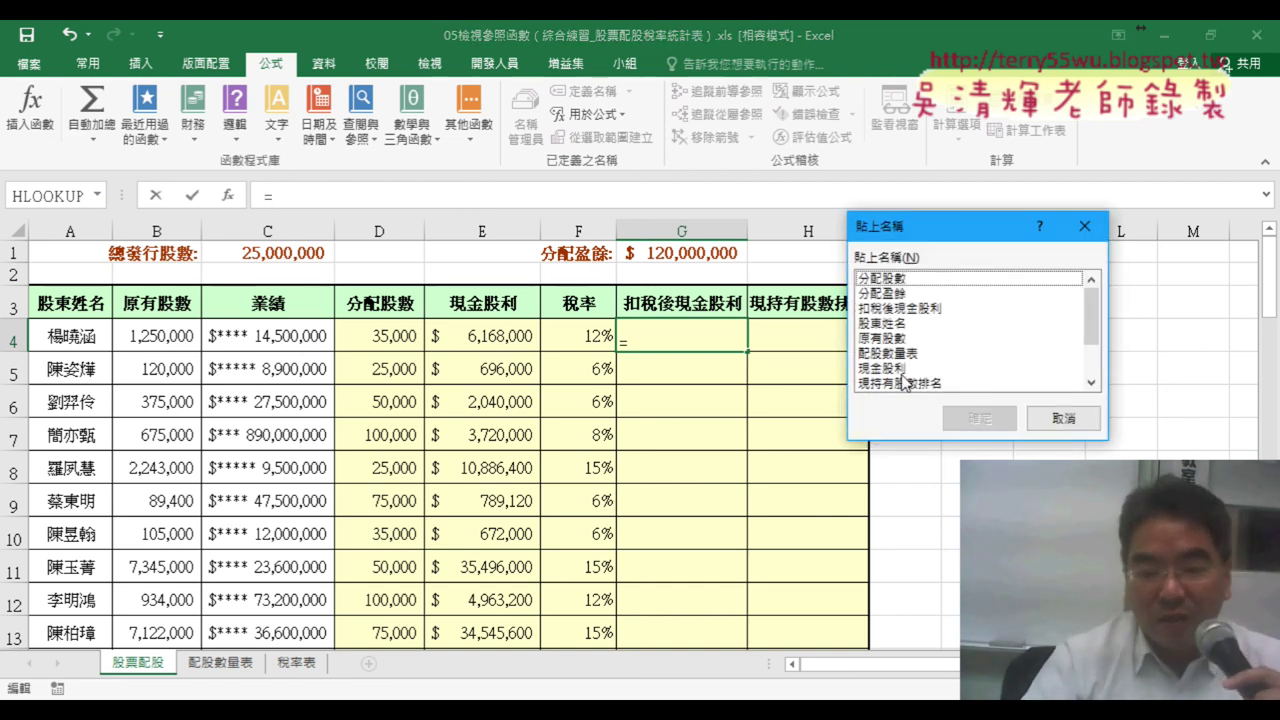
pyautogui.doubleClick(903, 367)
pyautogui.write('*')
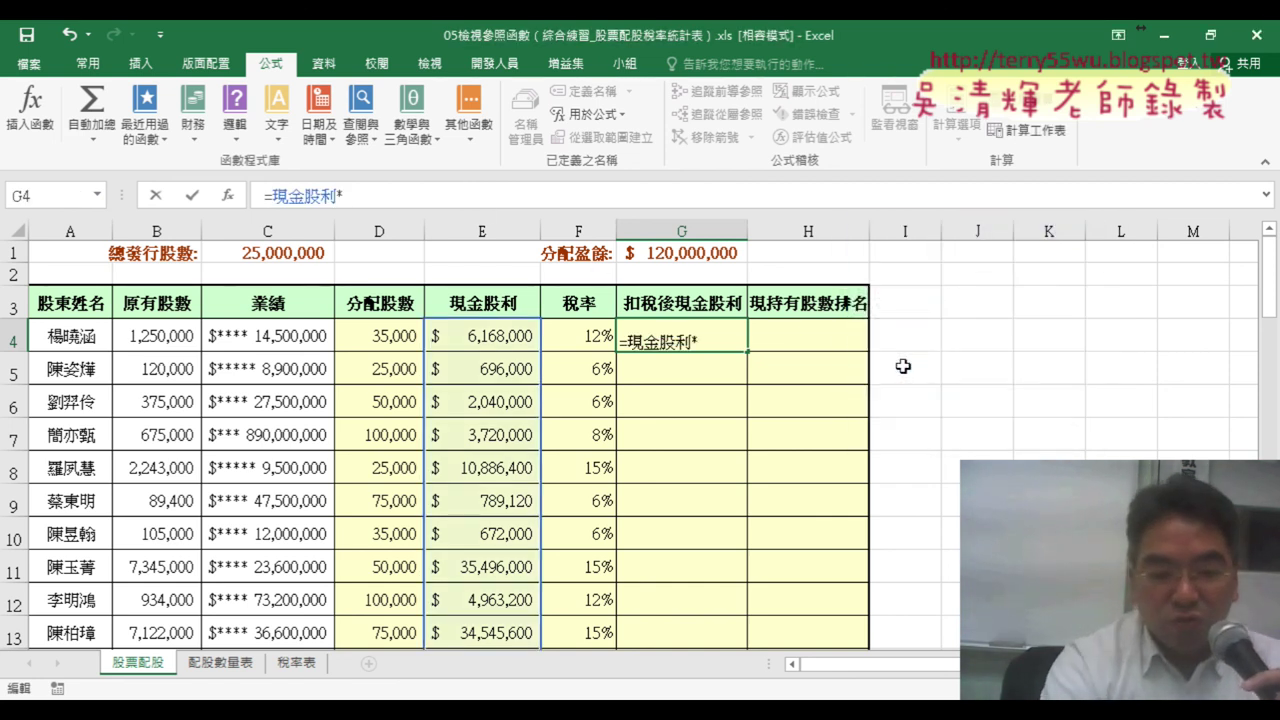
pyautogui.write('(1-')
pyautogui.press('F3')
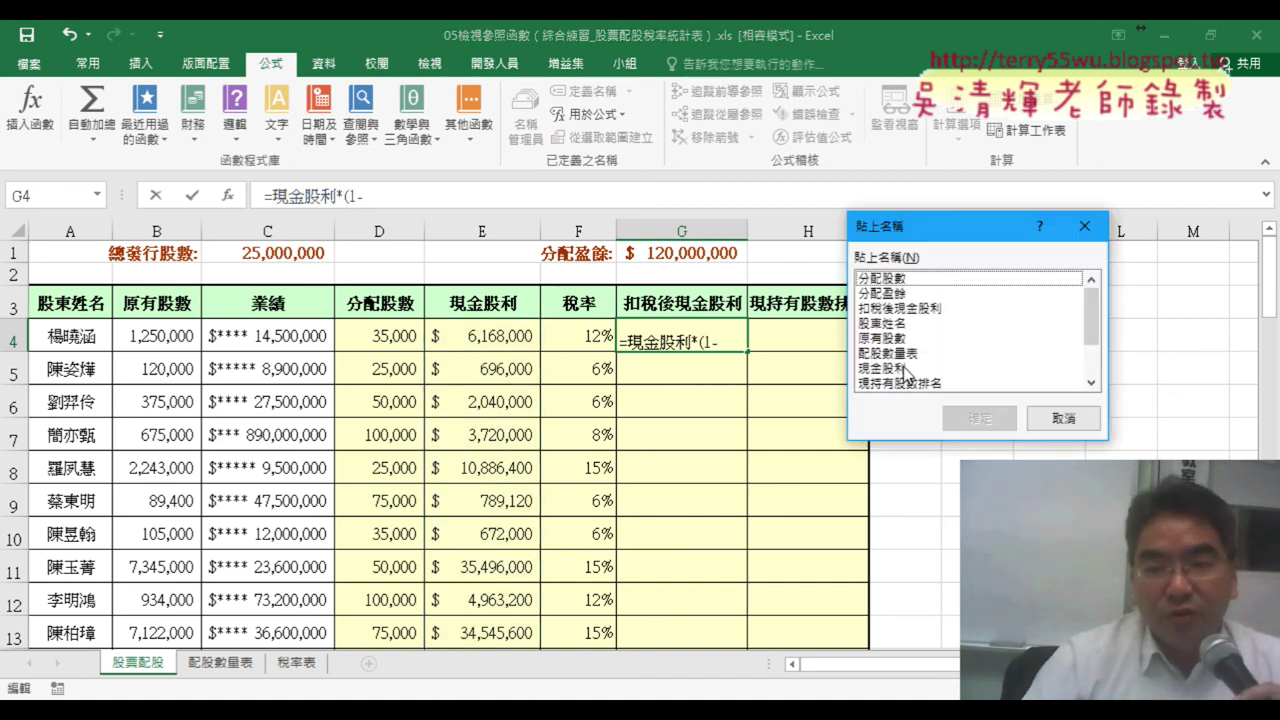
pyautogui.moveTo(1092, 331); pyautogui.dragTo(1091, 378)
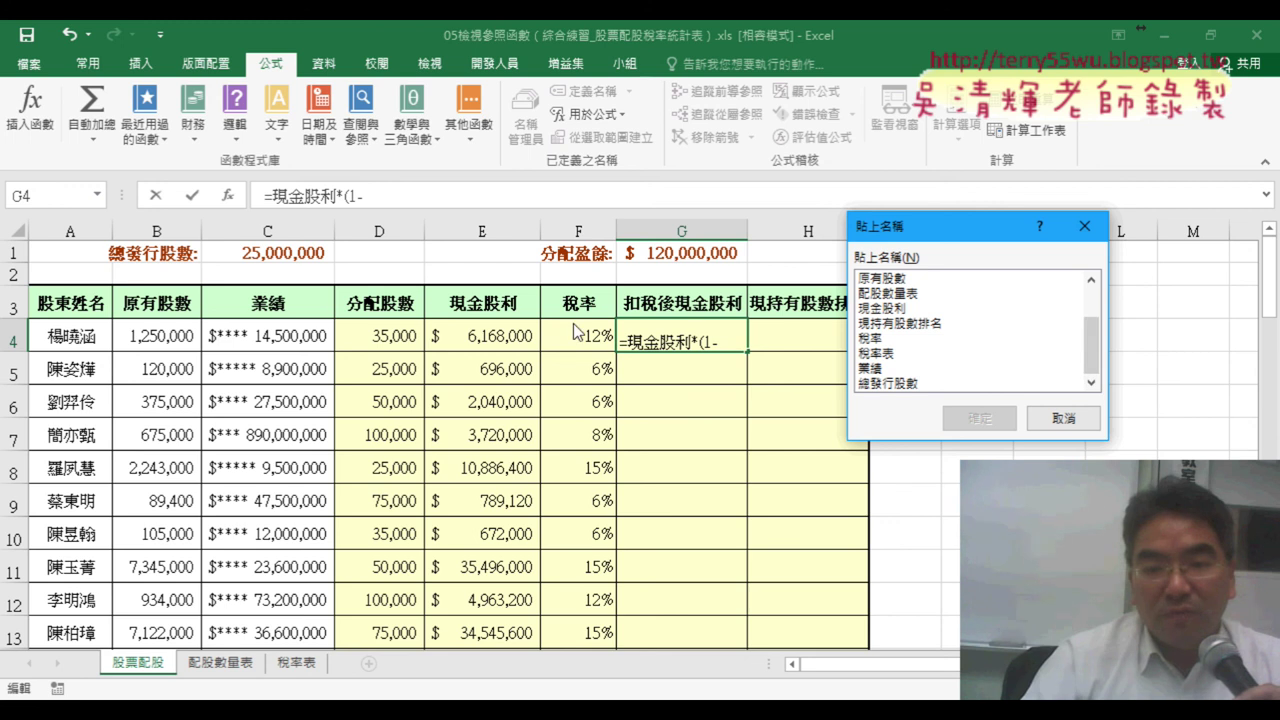
pyautogui.doubleClick(880, 338)
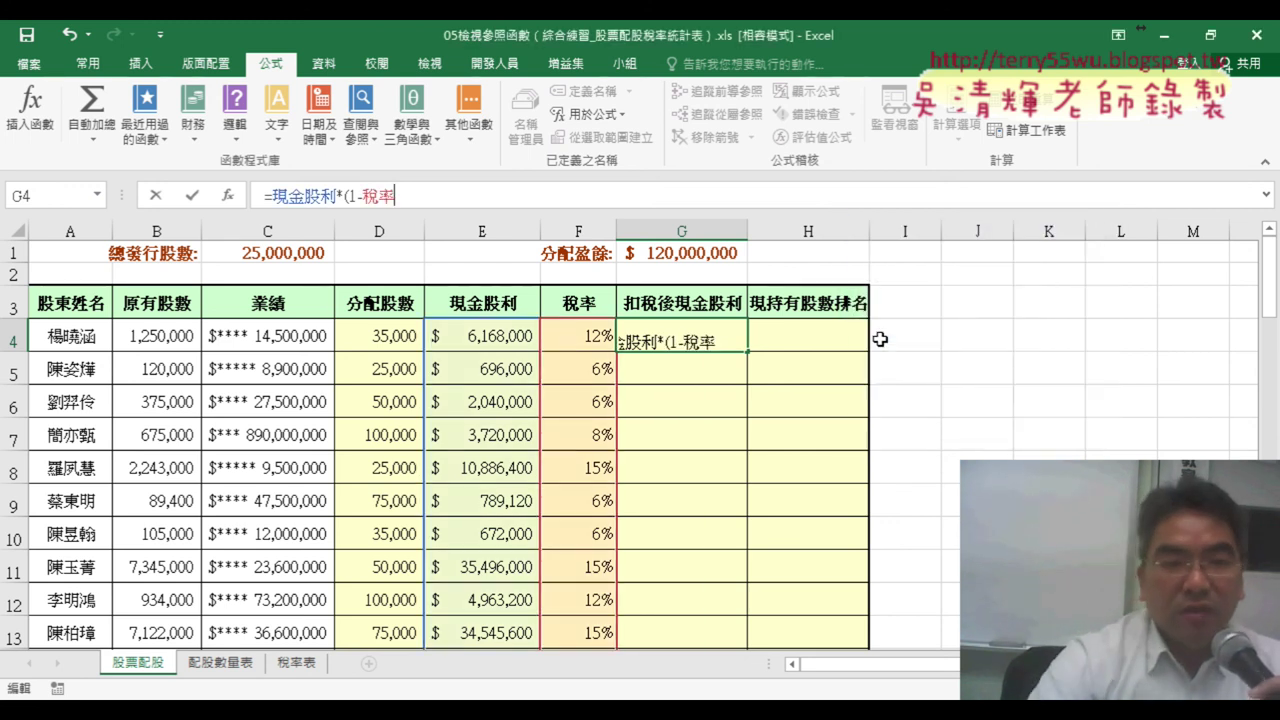
pyautogui.write(')')
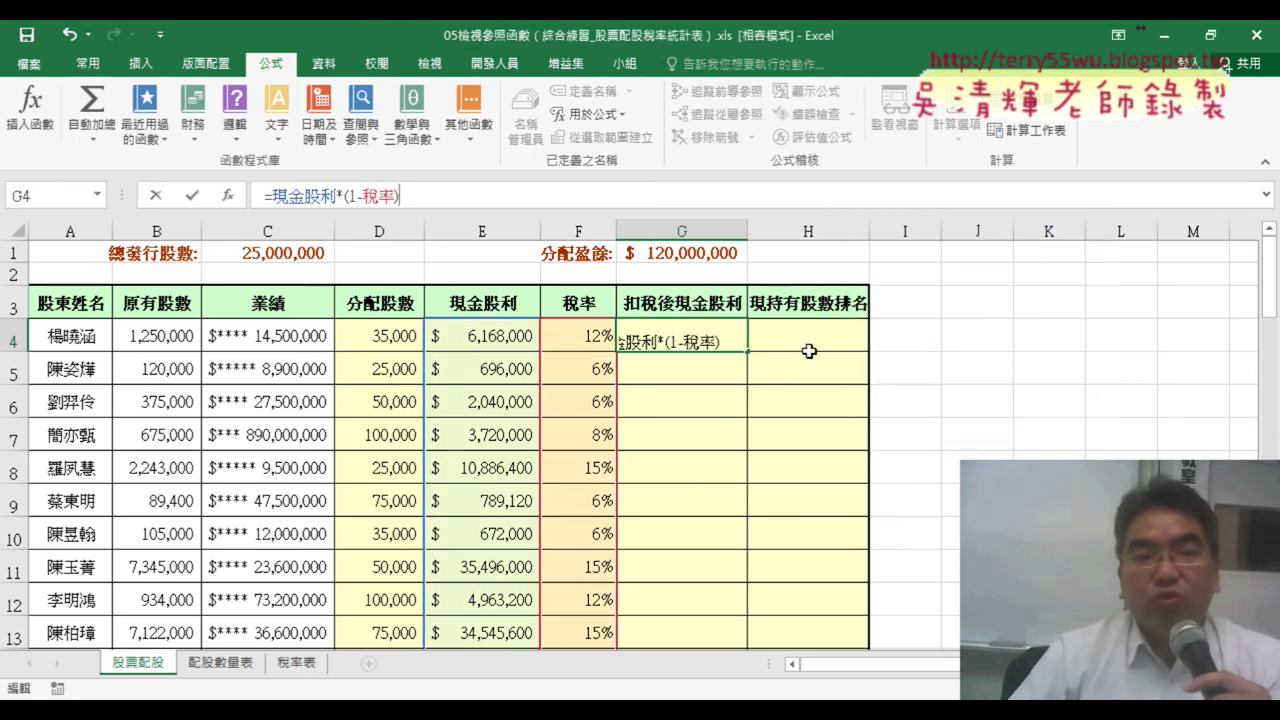
pyautogui.click(191, 198)
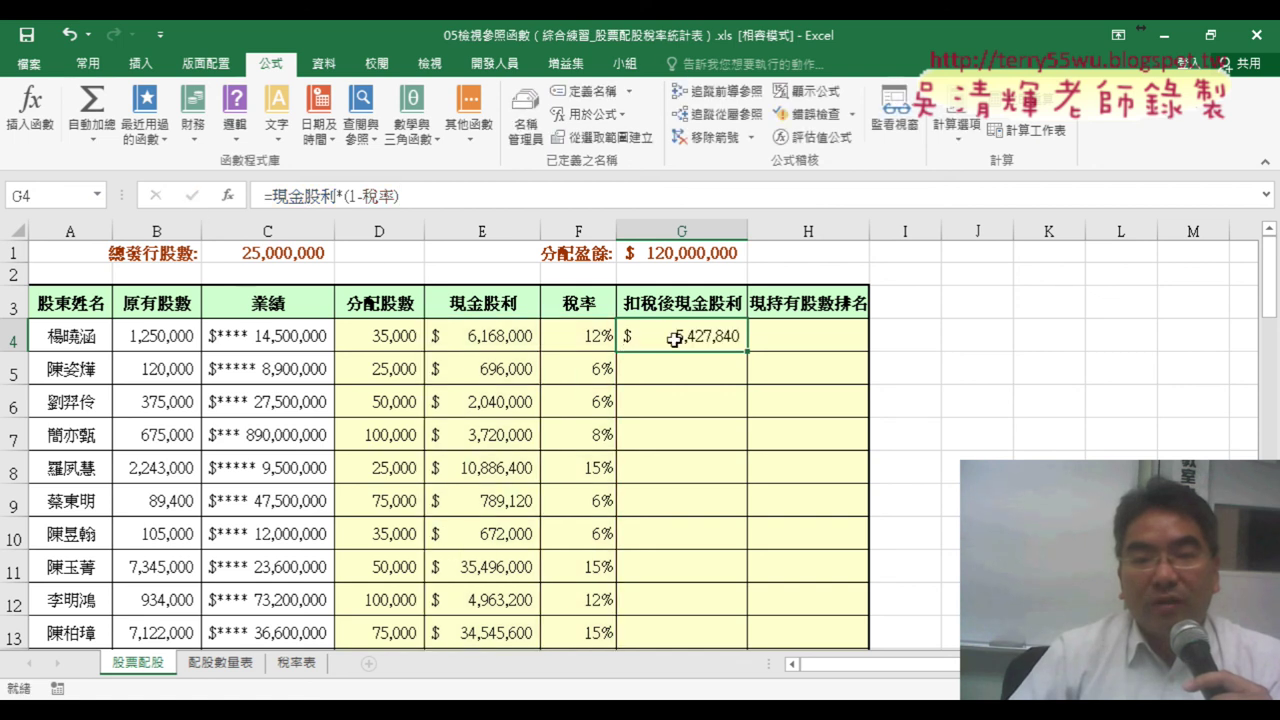
pyautogui.doubleClick(745, 354)
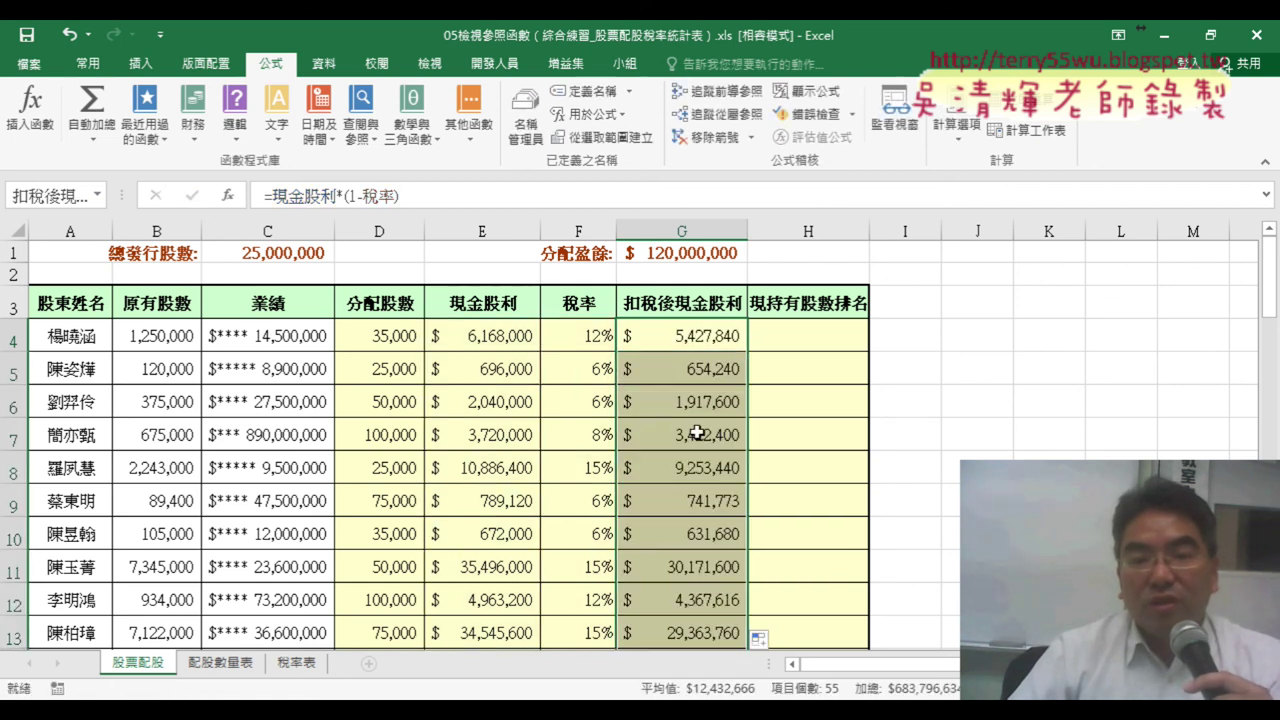
pyautogui.click(815, 332)
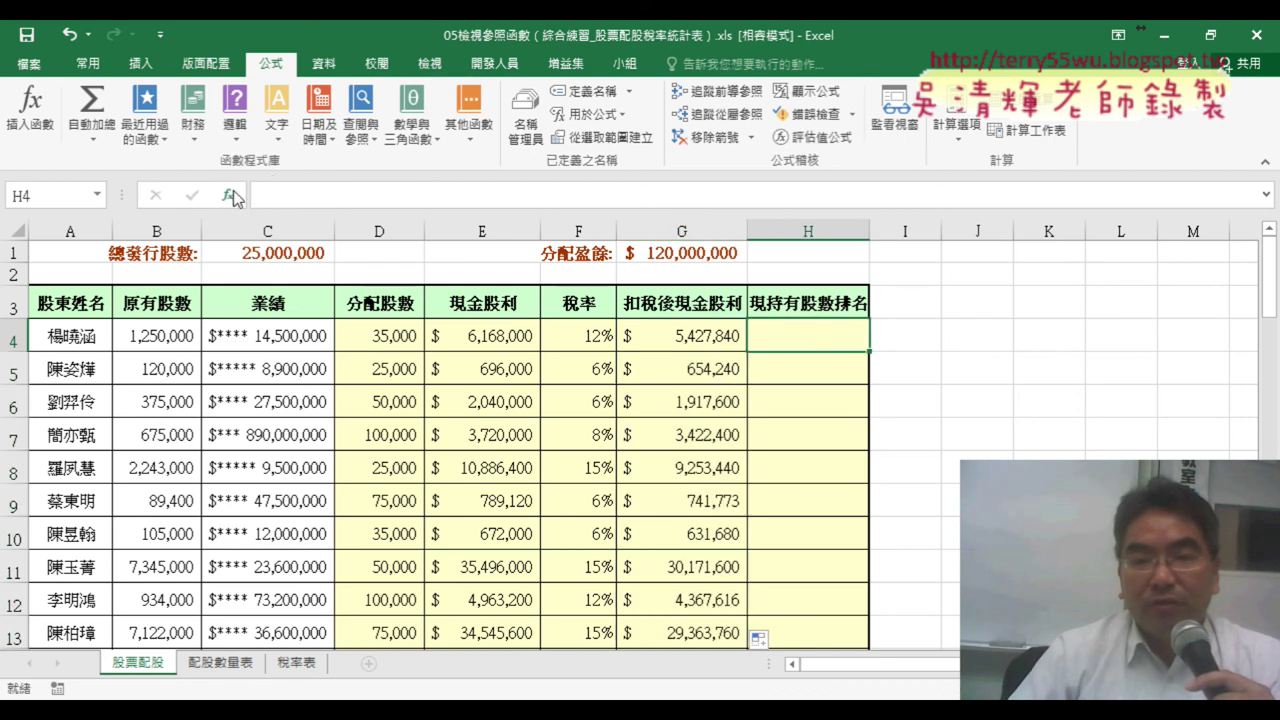
# Insert RANK.EQ into H4 from the Statistical function category
pyautogui.click(230, 195)
pyautogui.click(943, 238)
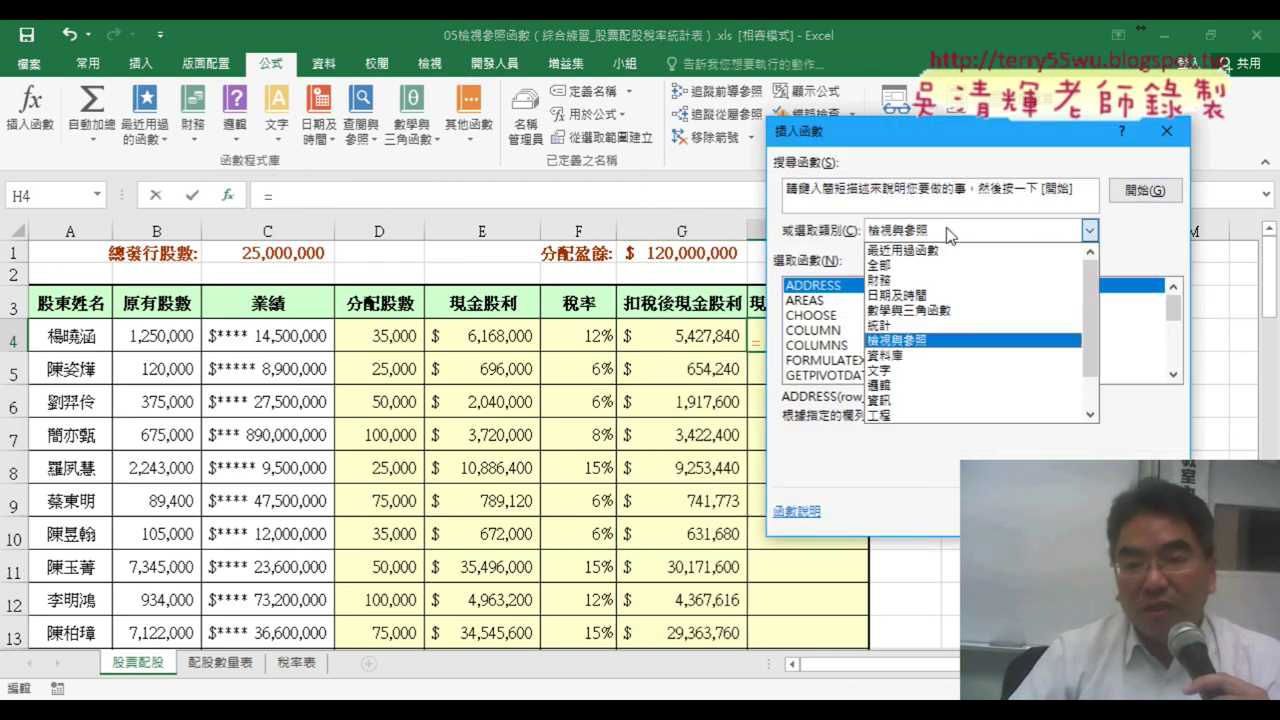
pyautogui.click(935, 323)
pyautogui.moveTo(1176, 313); pyautogui.dragTo(1173, 364)
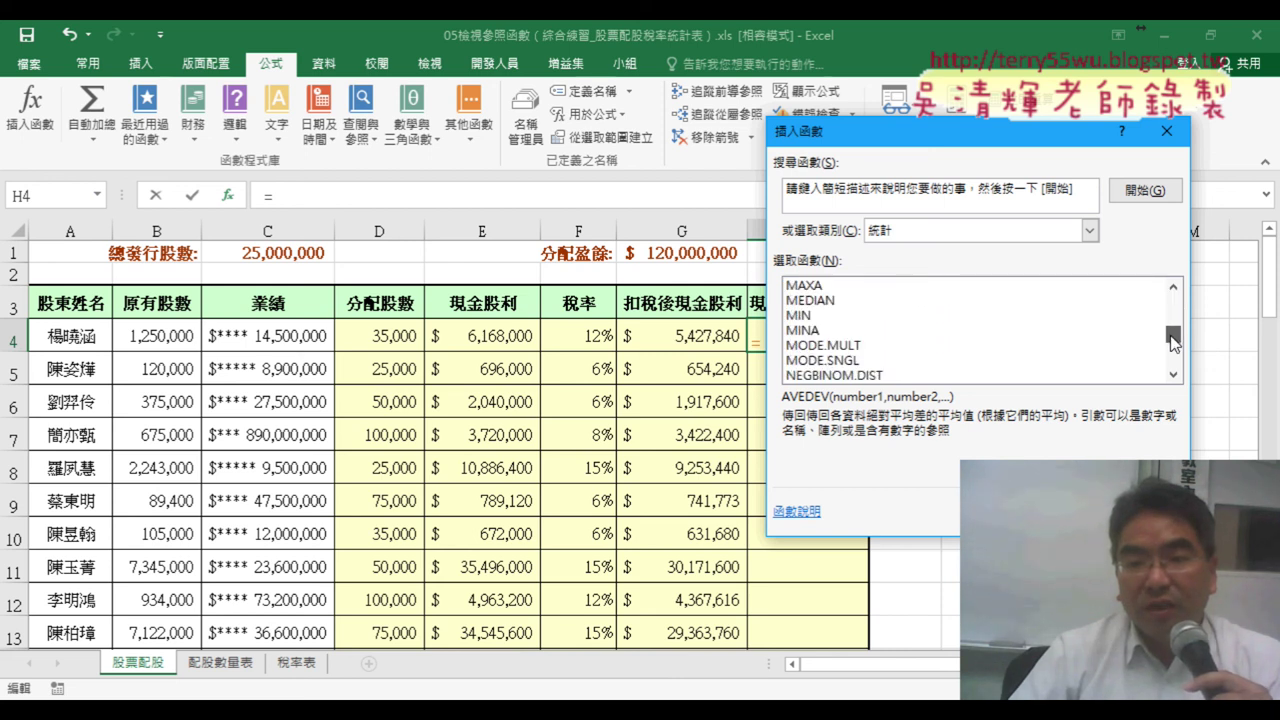
pyautogui.moveTo(1168, 353); pyautogui.dragTo(1170, 346)
pyautogui.doubleClick(866, 330)
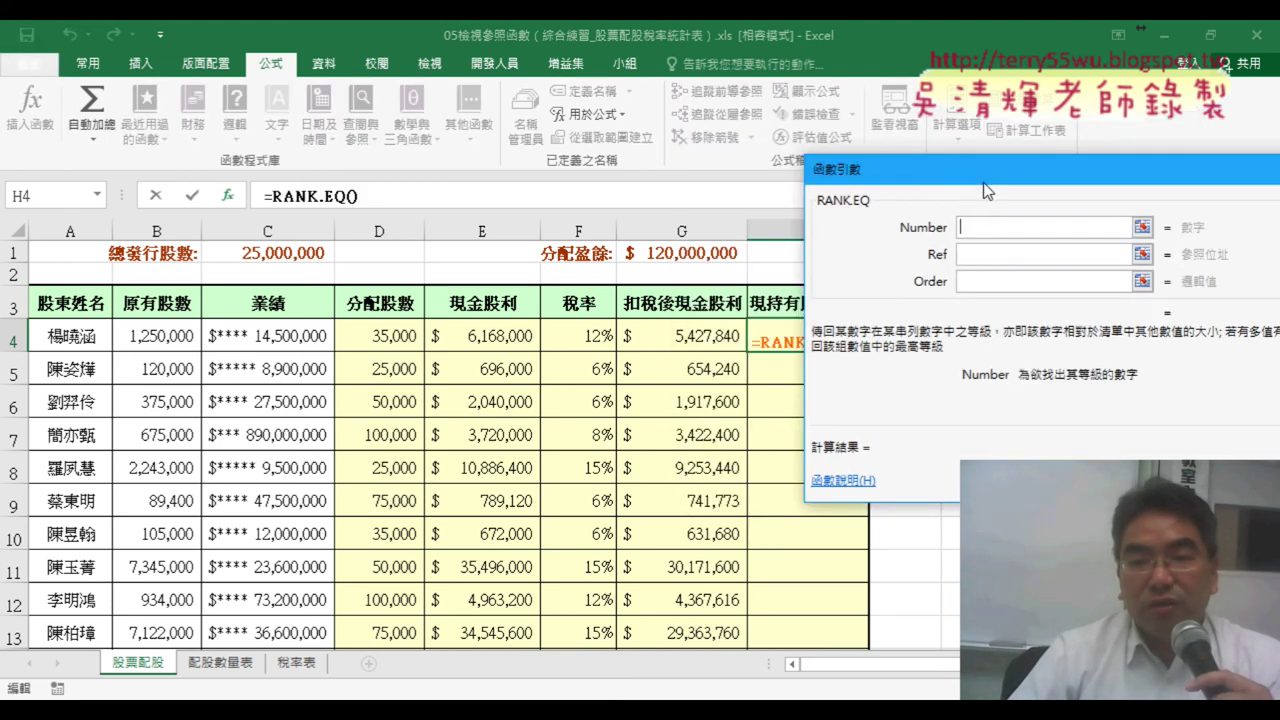
# Rank G4 against 扣稅後現金股利 and fill the rank formula down column H
pyautogui.click(690, 338)
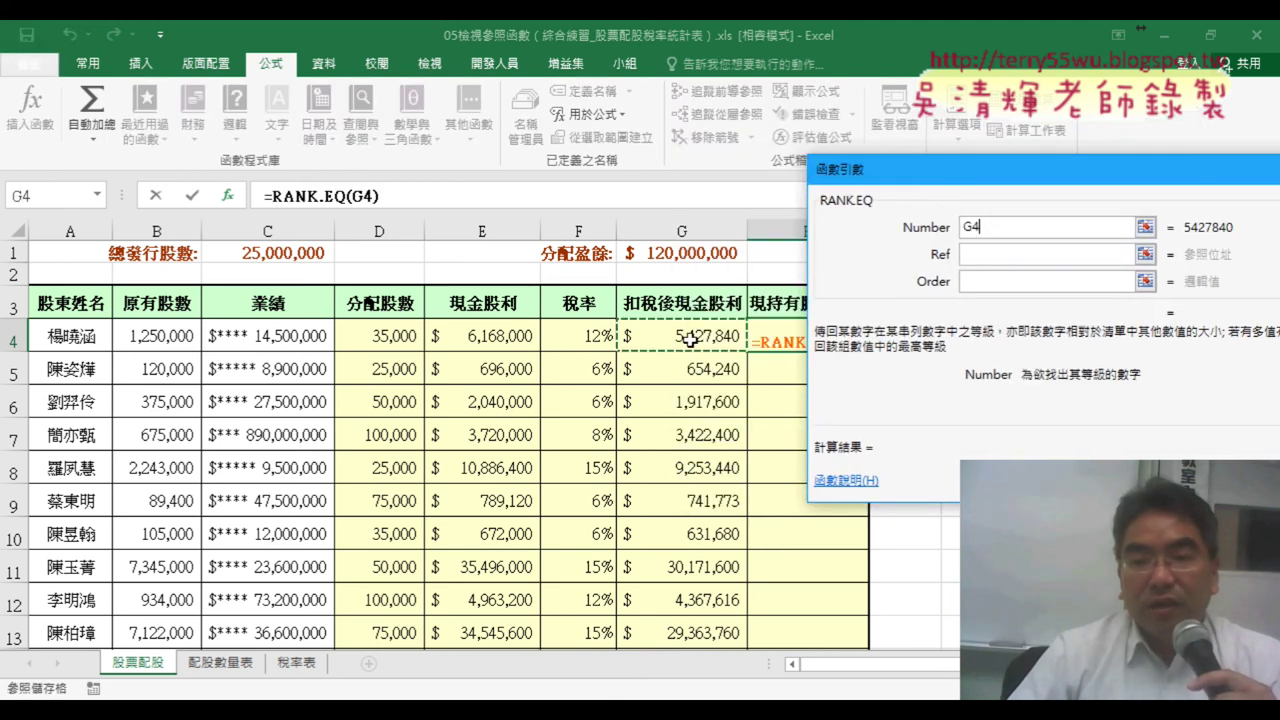
pyautogui.click(987, 258)
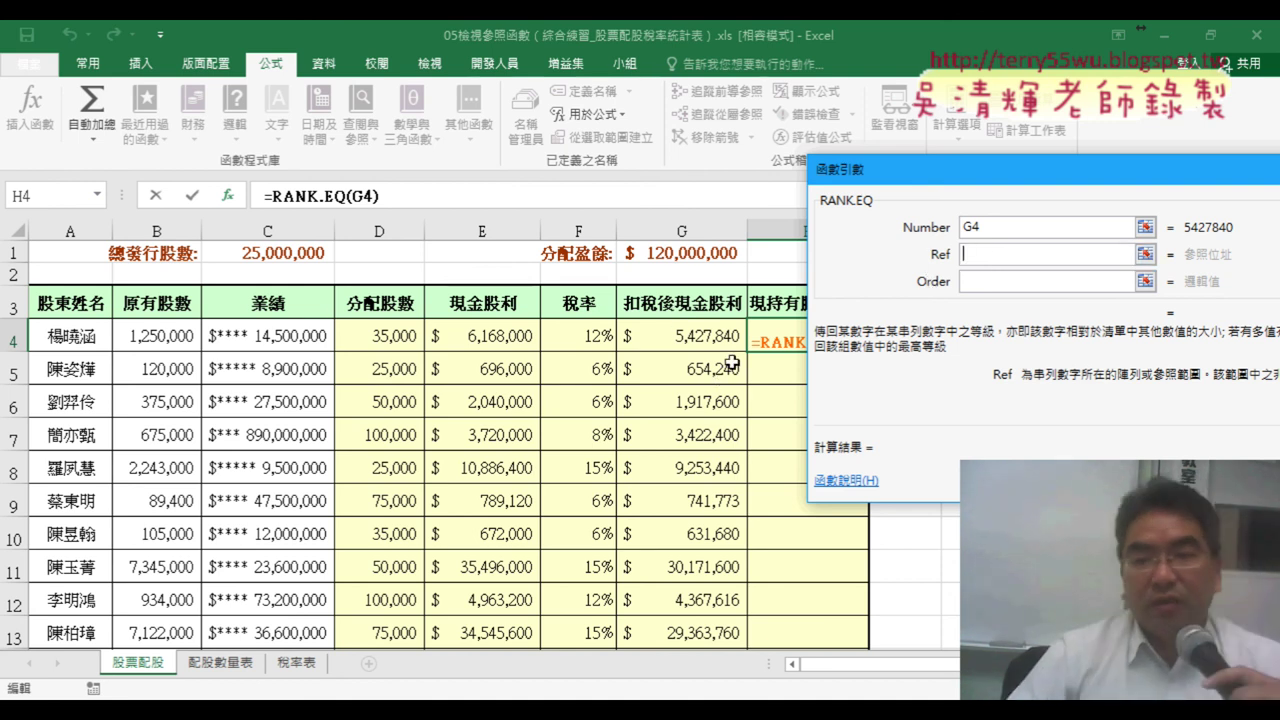
pyautogui.press('F3')
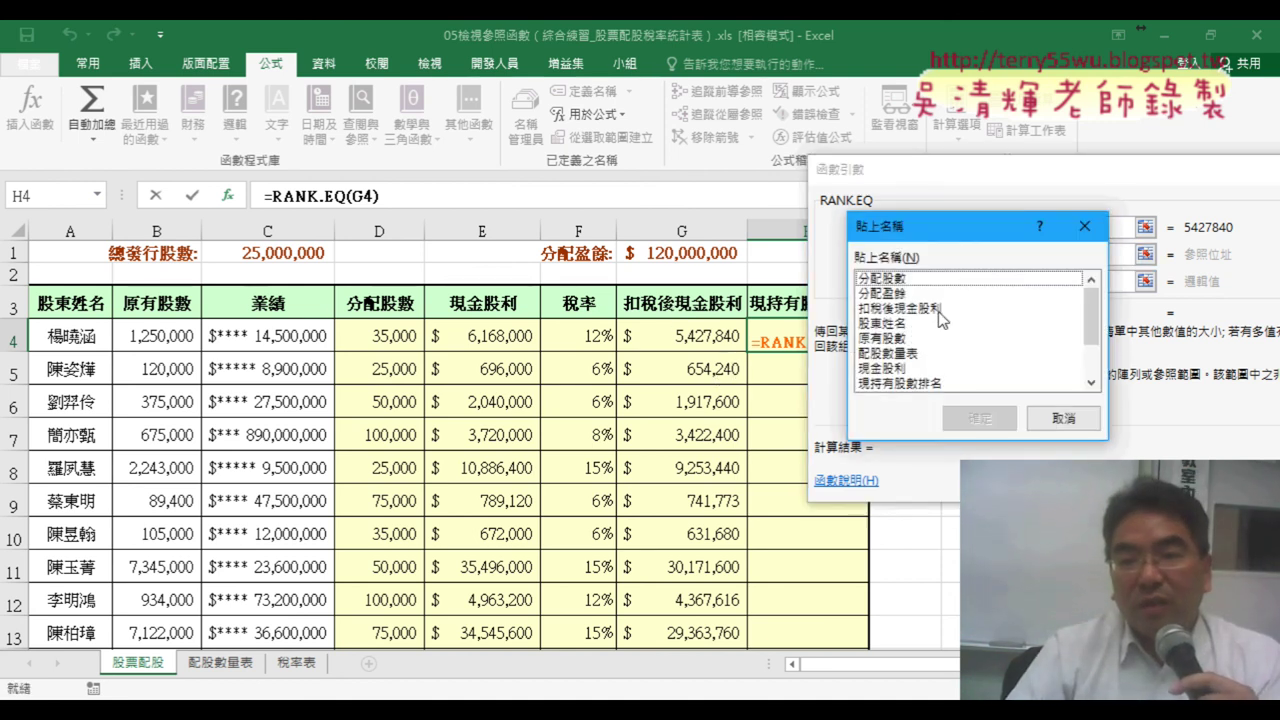
pyautogui.doubleClick(940, 308)
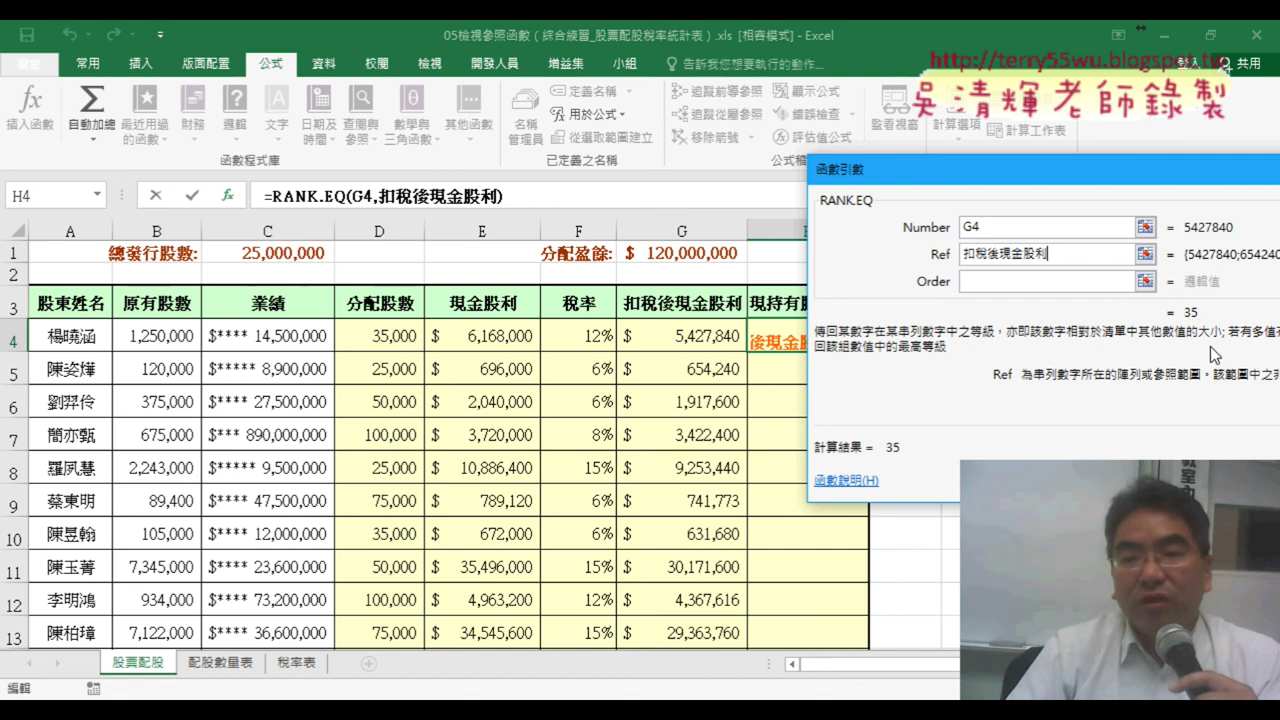
pyautogui.press('Return')
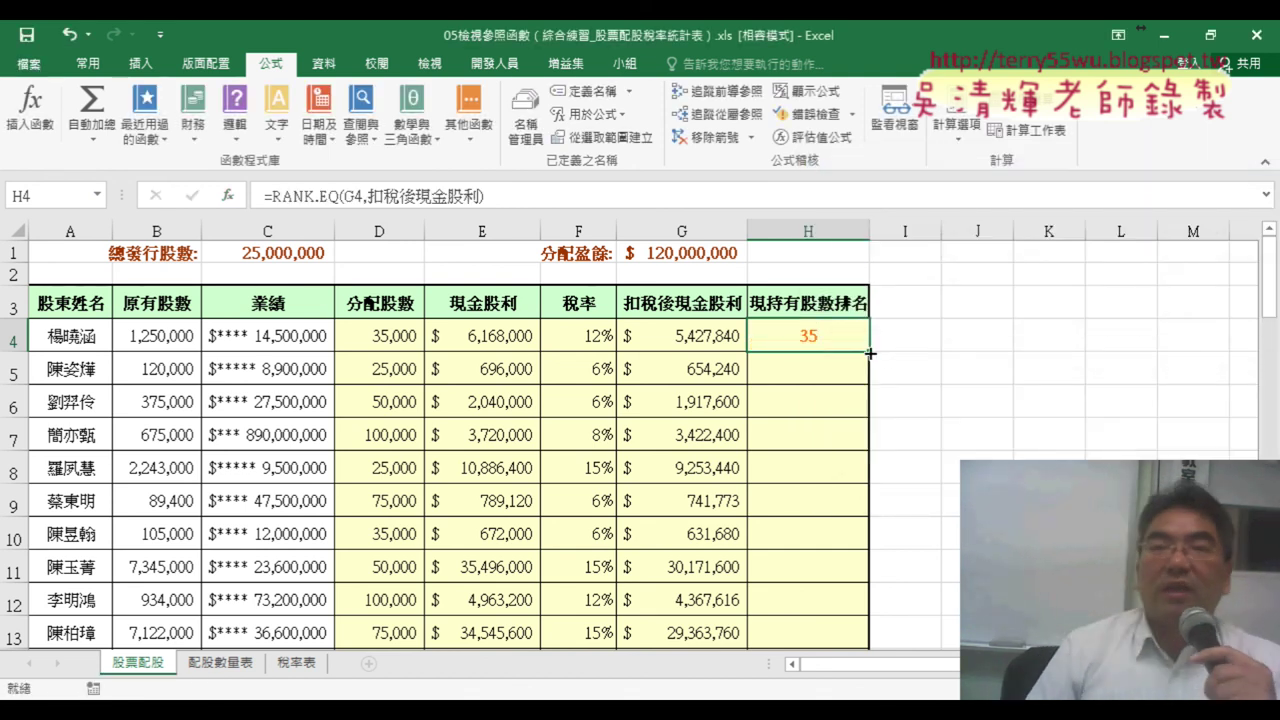
pyautogui.doubleClick(869, 351)
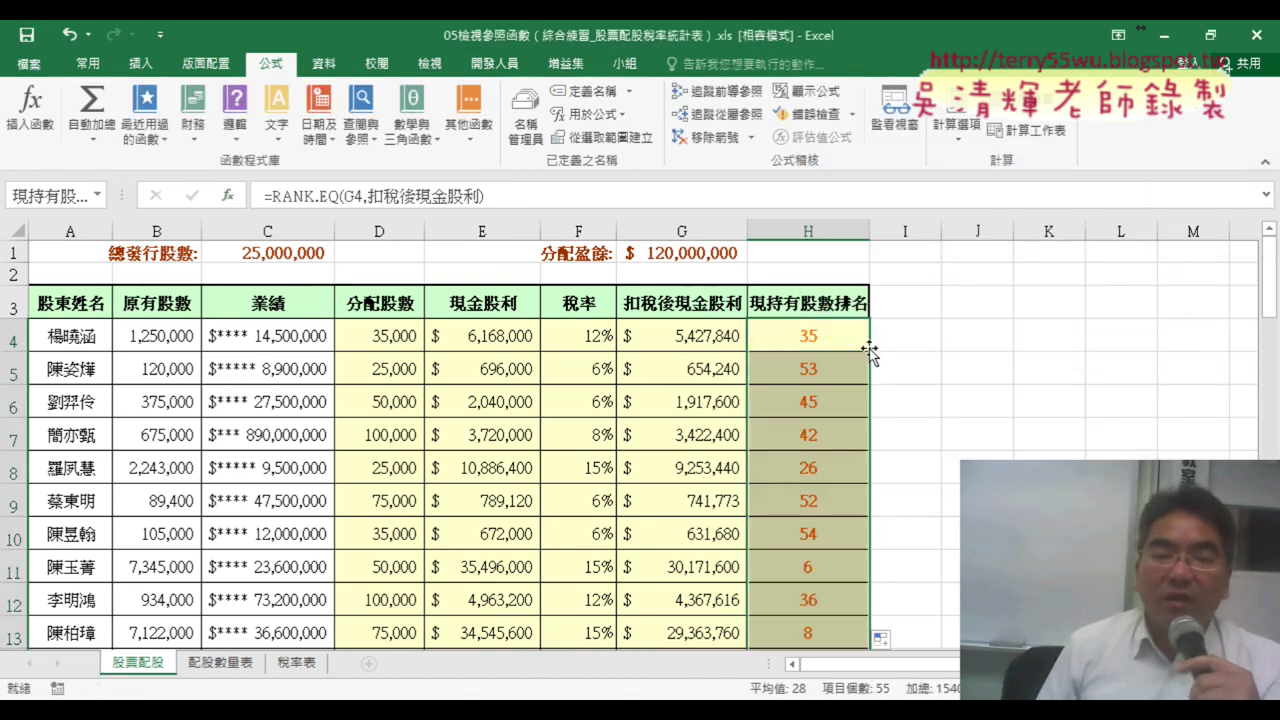